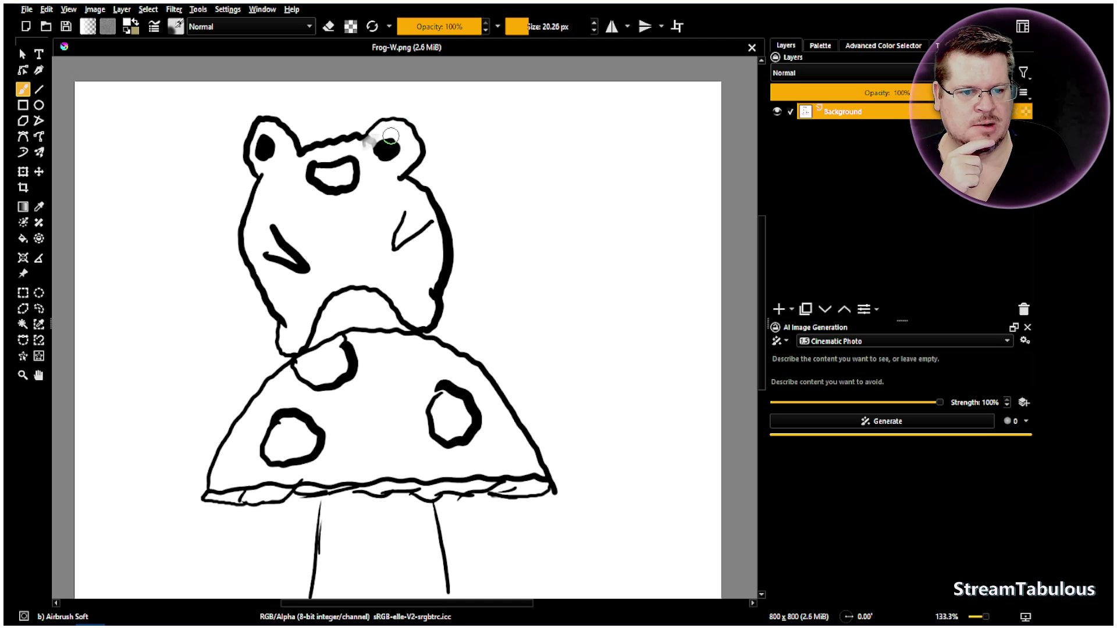
- Scale the frog image to 600 × 600 px at a resolution of 150 pixels/inch
left_click(95, 9)
left_click(159, 169)
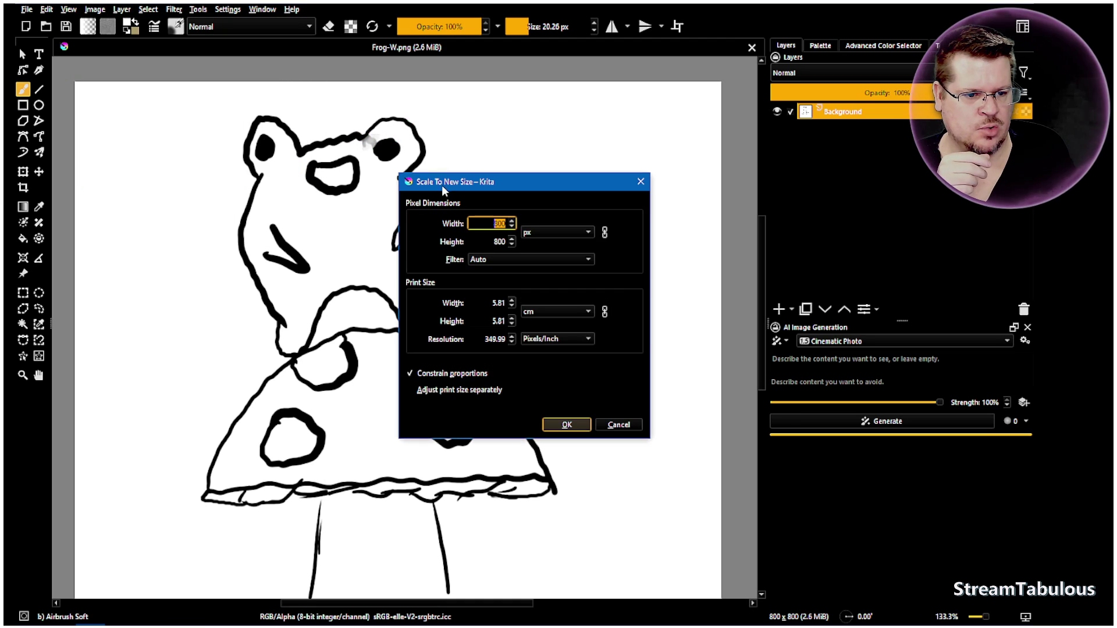
type("600")
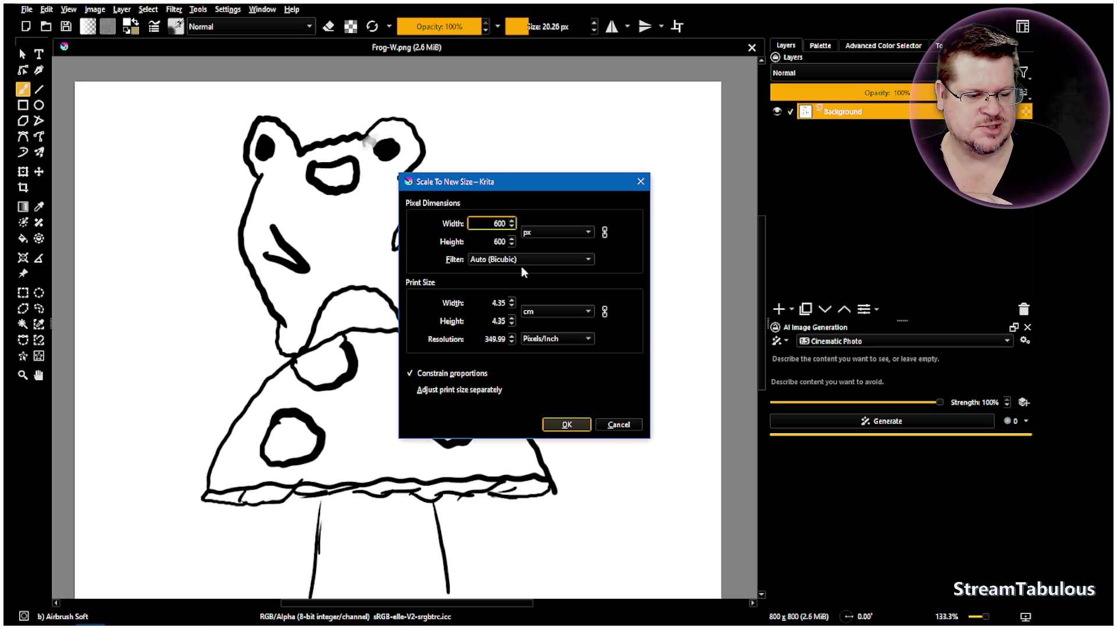
double_click(491, 339)
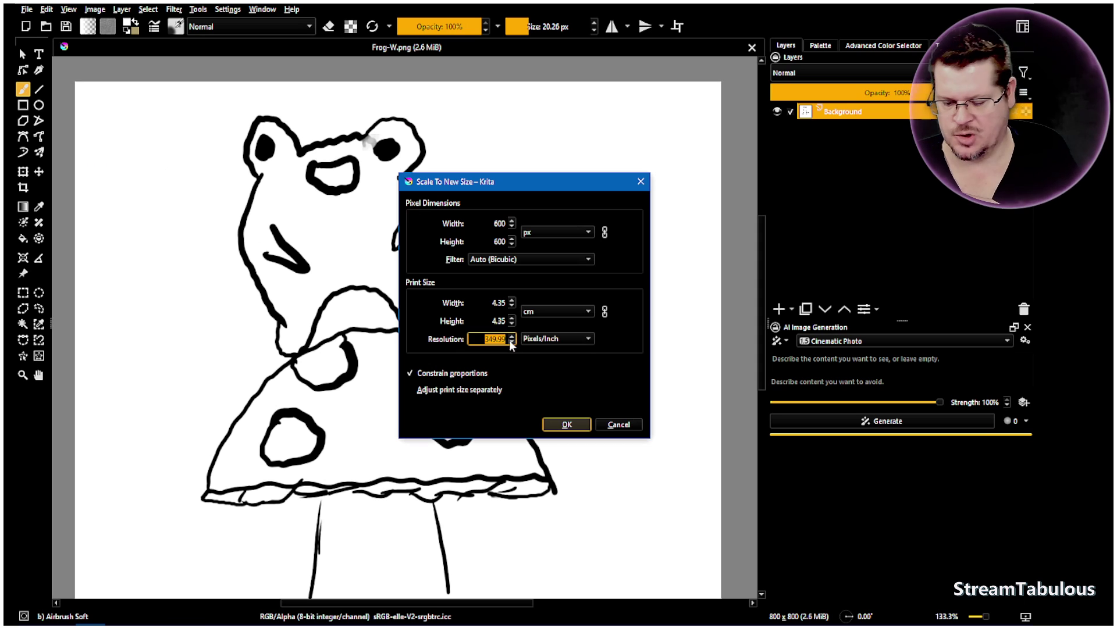
type("150")
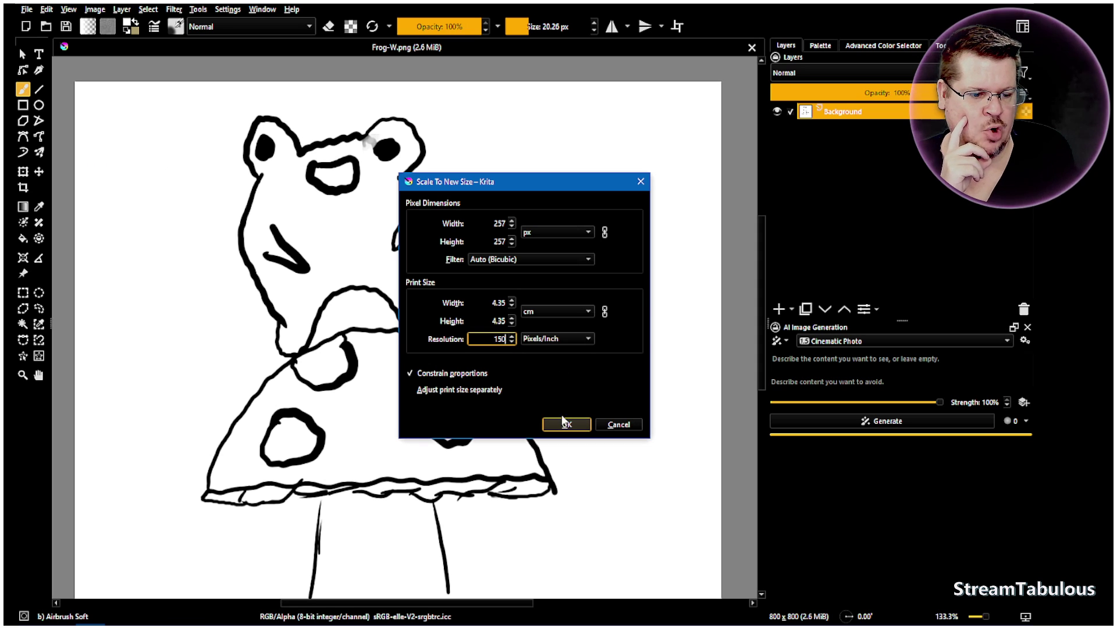
double_click(490, 224)
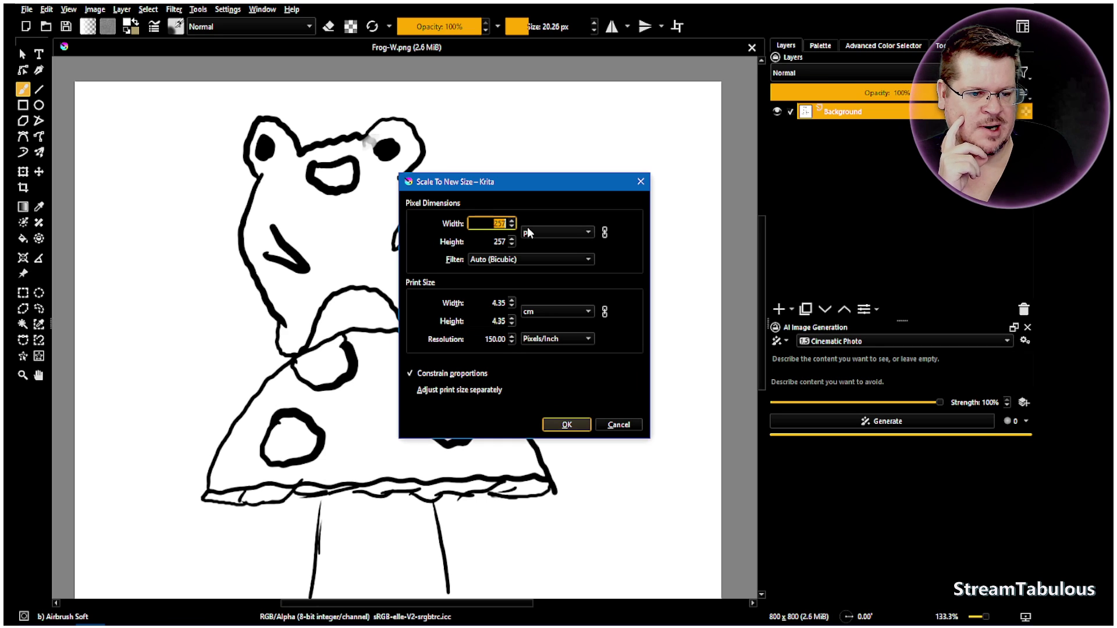
type("600")
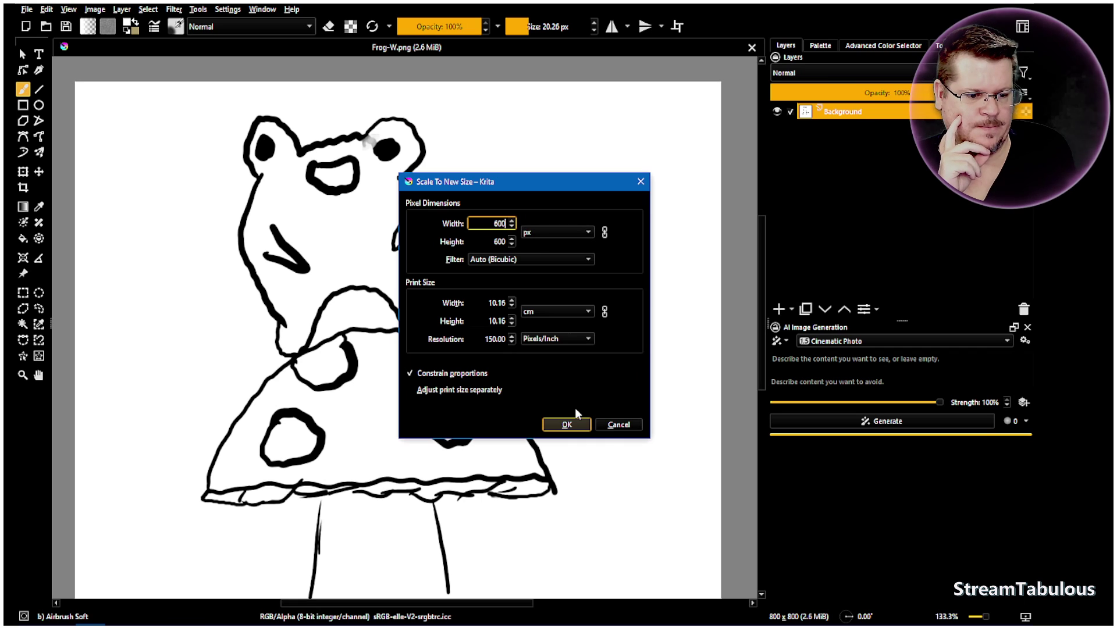
left_click(567, 425)
- Set the brush size to 11.26 px and clean up the grey smudge on the frog's brow line beside its eye
scroll(492, 269, "up", 1)
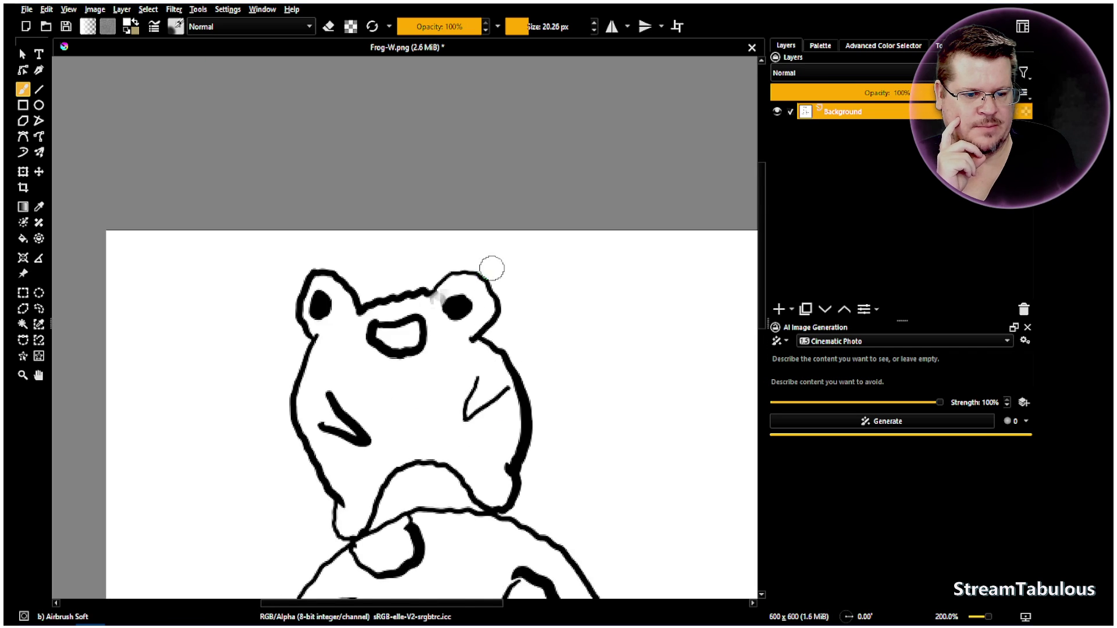
scroll(465, 285, "up", 4)
left_click_drag(539, 27, 520, 27)
scroll(539, 30, "up", 3)
mouse_move(352, 346)
left_mouse_down()
mouse_move(407, 318)
mouse_move(199, 369)
mouse_move(366, 334)
mouse_move(362, 287)
mouse_move(220, 319)
mouse_move(349, 287)
mouse_move(299, 298)
mouse_move(329, 274)
left_mouse_up()
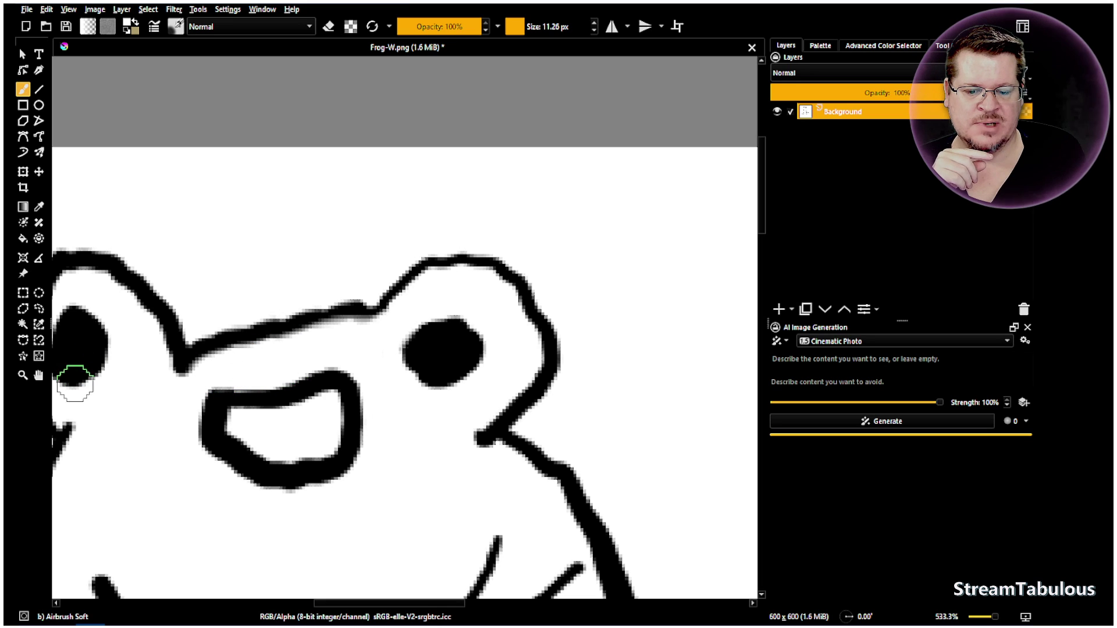
left_click(38, 375)
left_click_drag(284, 476, 318, 329)
left_click_drag(130, 358, 138, 360)
left_click_drag(339, 416, 351, 280)
left_click(23, 88)
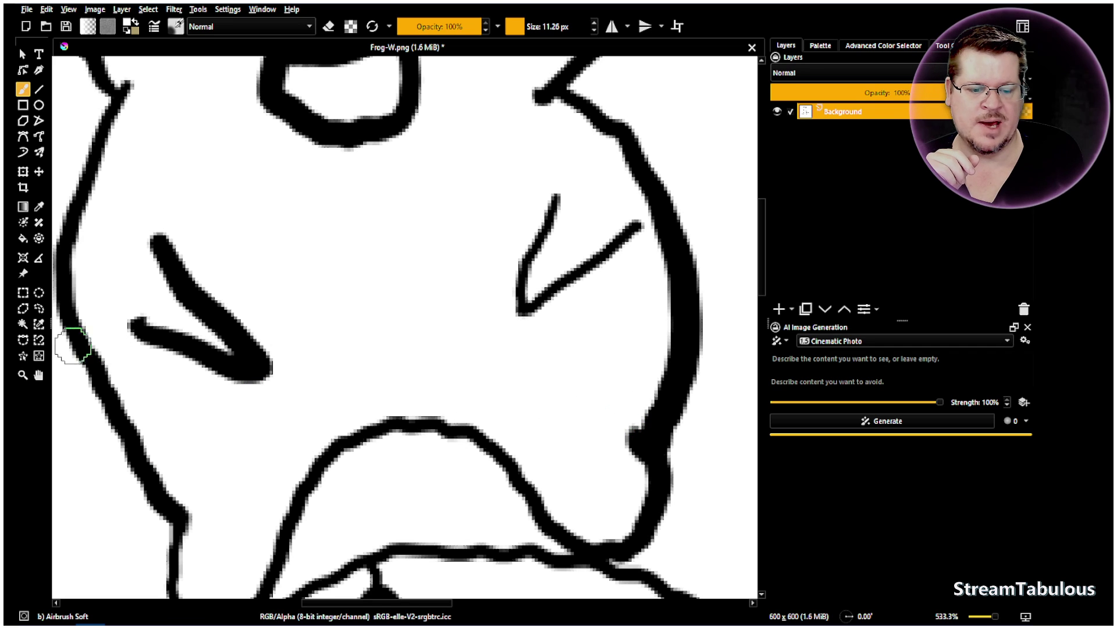
- Choose the SDXL - Lightning DreamShaper style for the AI image generation
left_click(38, 375)
scroll(386, 395, "down", 3)
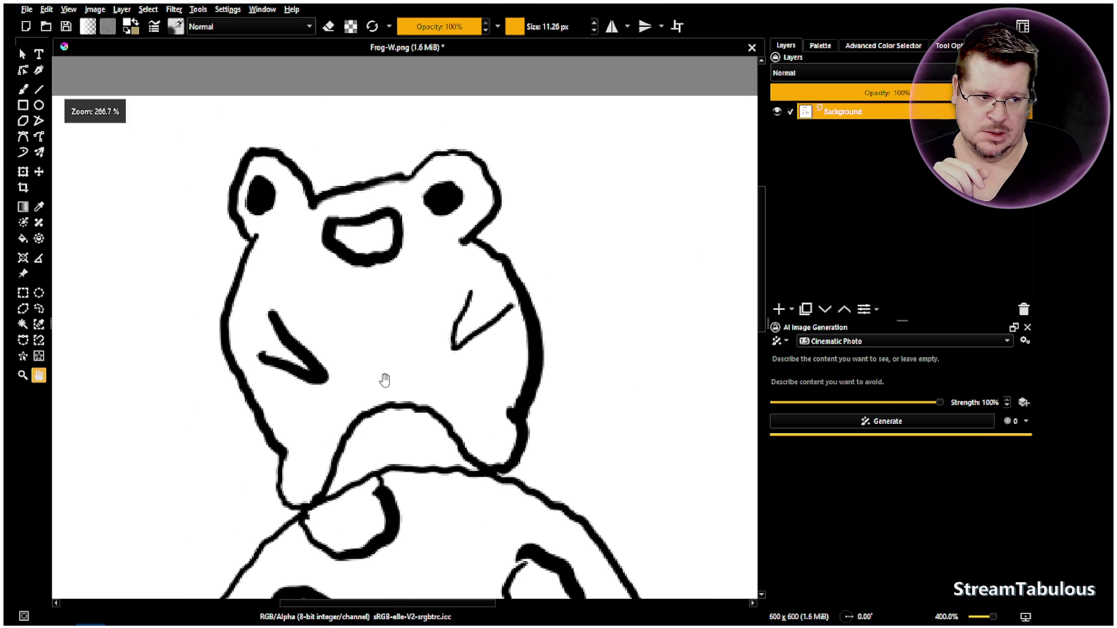
left_click(892, 341)
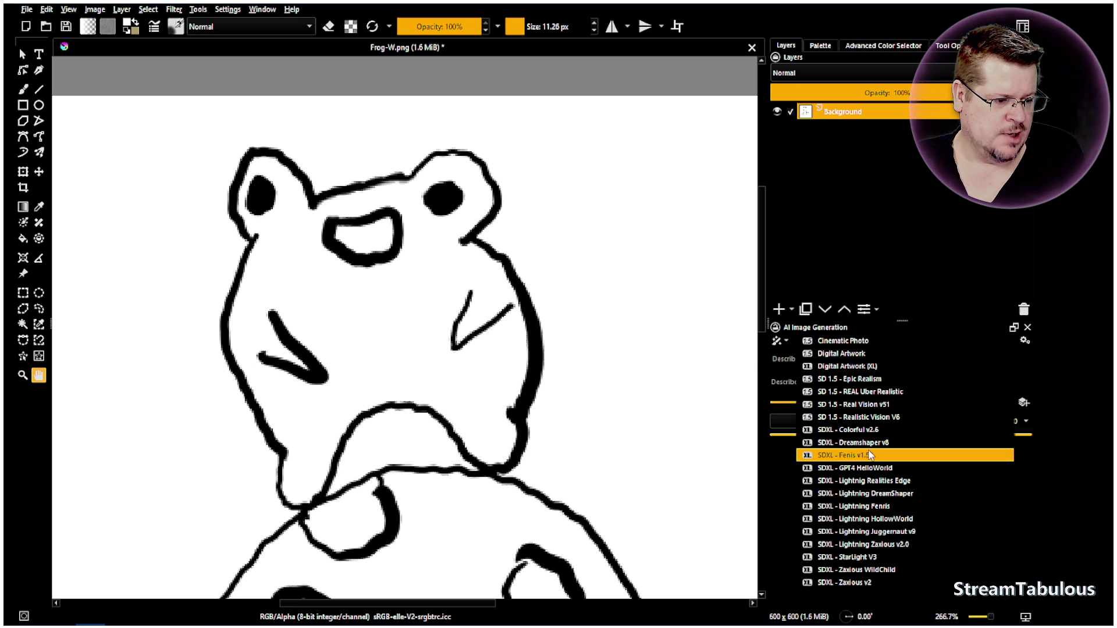
left_click(861, 494)
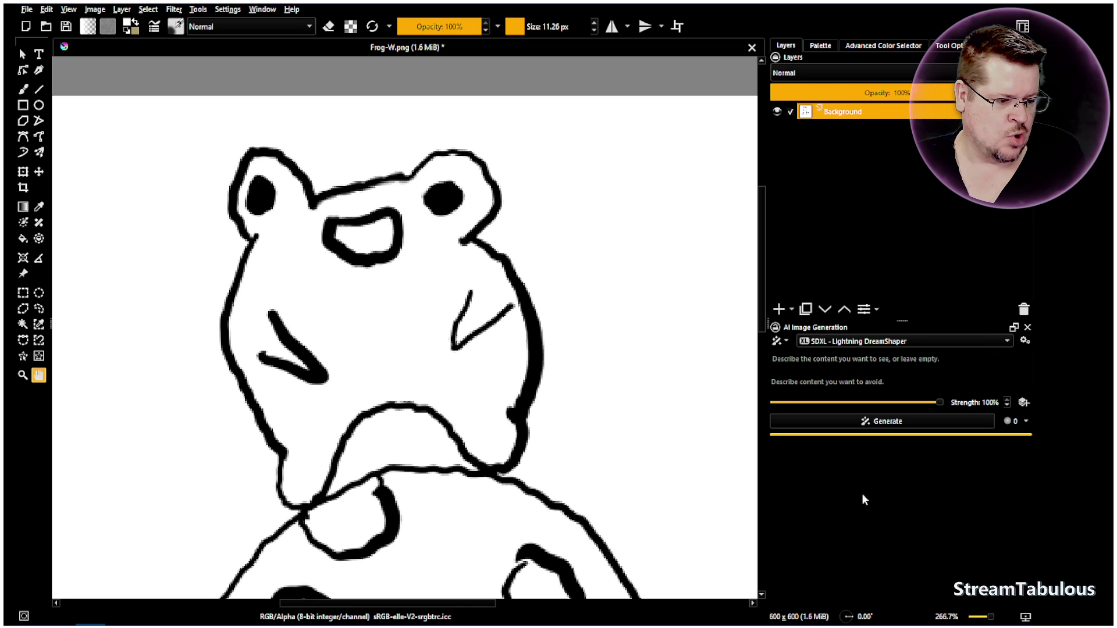
- Select the whole mushroom, cap and stem, with a freehand selection traced along its outline
left_click(43, 309)
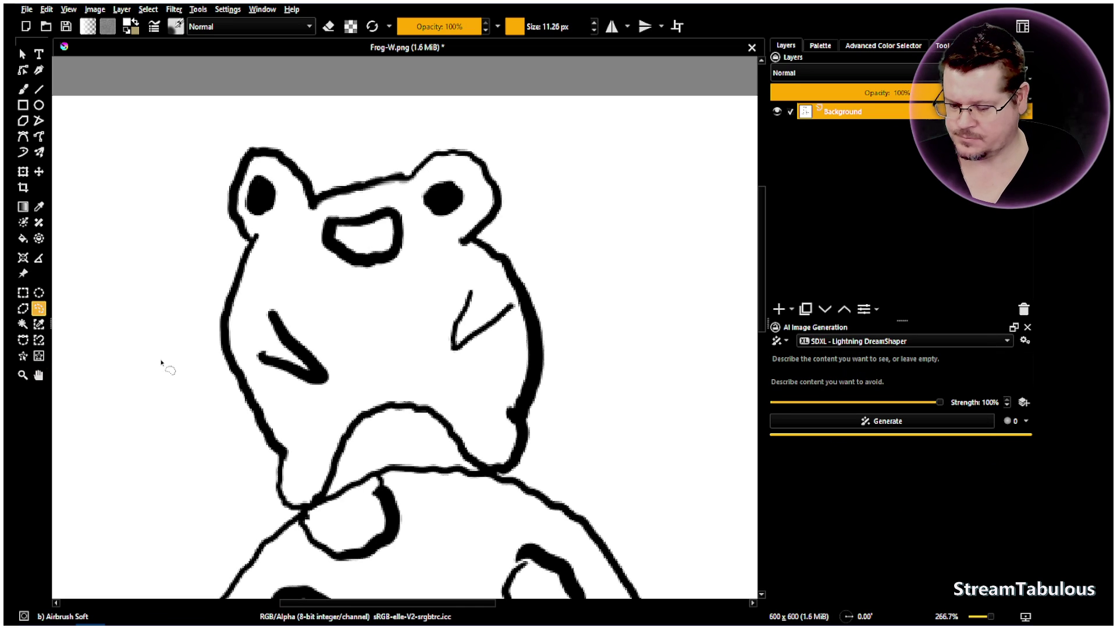
scroll(366, 508, "down", 3)
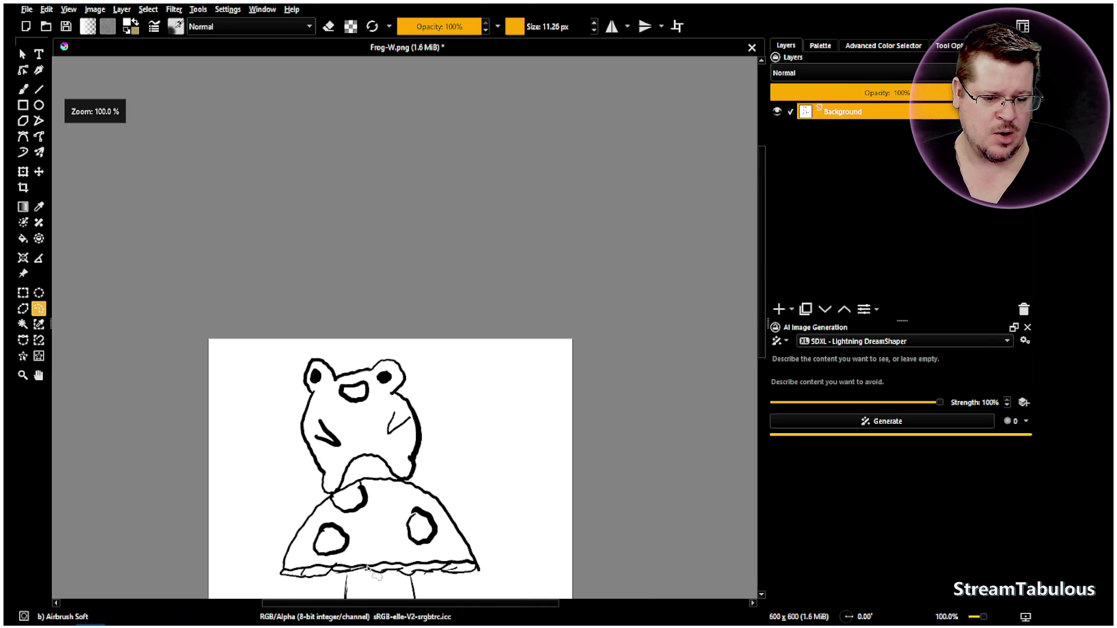
left_click(38, 375)
left_click_drag(374, 534, 369, 344)
scroll(357, 399, "up", 3)
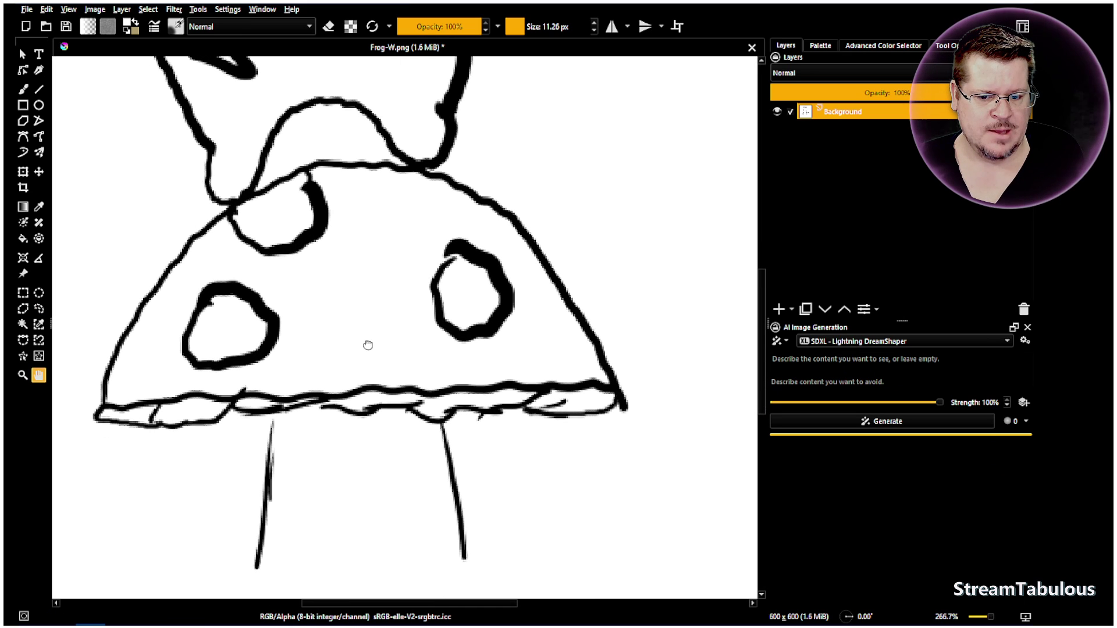
left_click(38, 308)
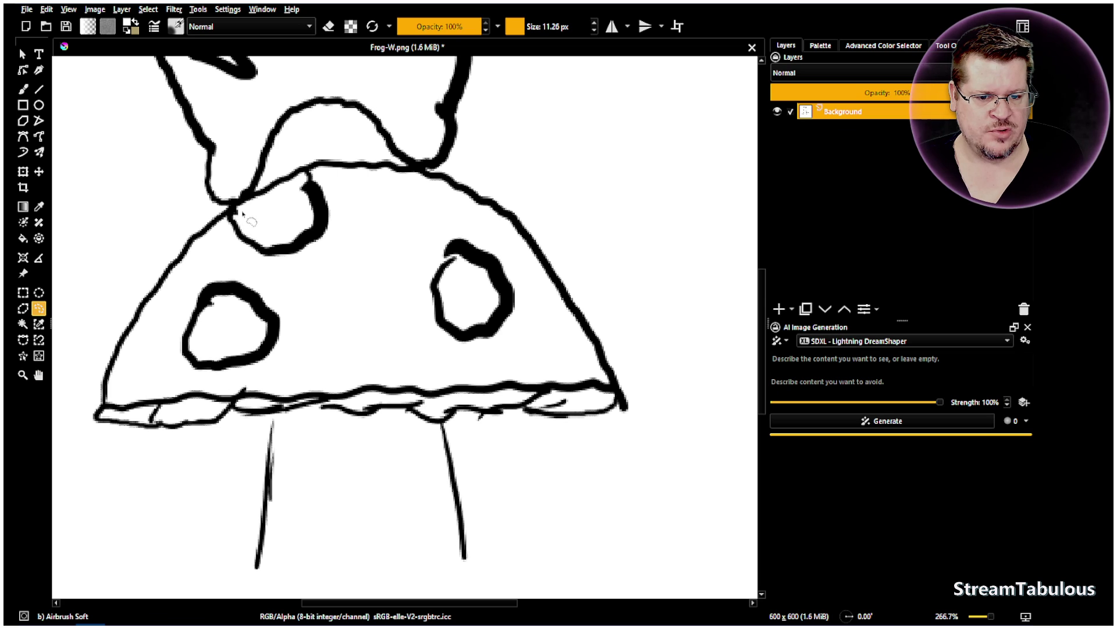
mouse_move(240, 203)
left_mouse_down()
mouse_move(174, 263)
mouse_move(98, 414)
mouse_move(149, 426)
mouse_move(270, 414)
mouse_move(256, 573)
mouse_move(464, 568)
mouse_move(448, 429)
mouse_move(457, 415)
mouse_move(618, 410)
mouse_move(621, 391)
mouse_move(401, 177)
mouse_move(308, 168)
mouse_move(238, 205)
left_mouse_up()
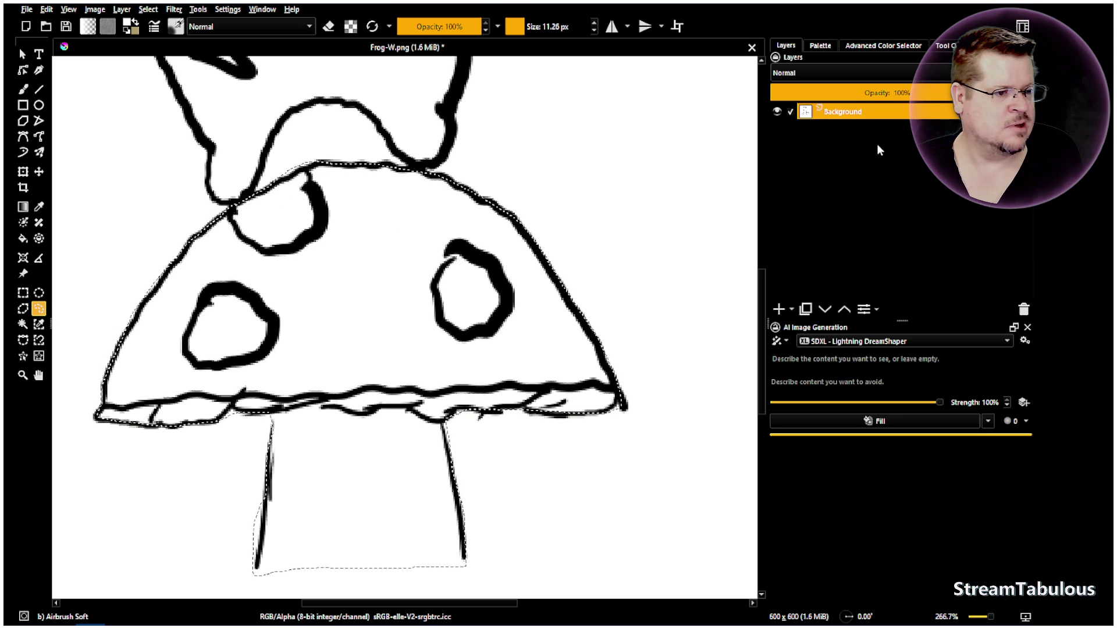
- Duplicate the Background layer and add a Scribble control layer that uses the copy
right_click(840, 114)
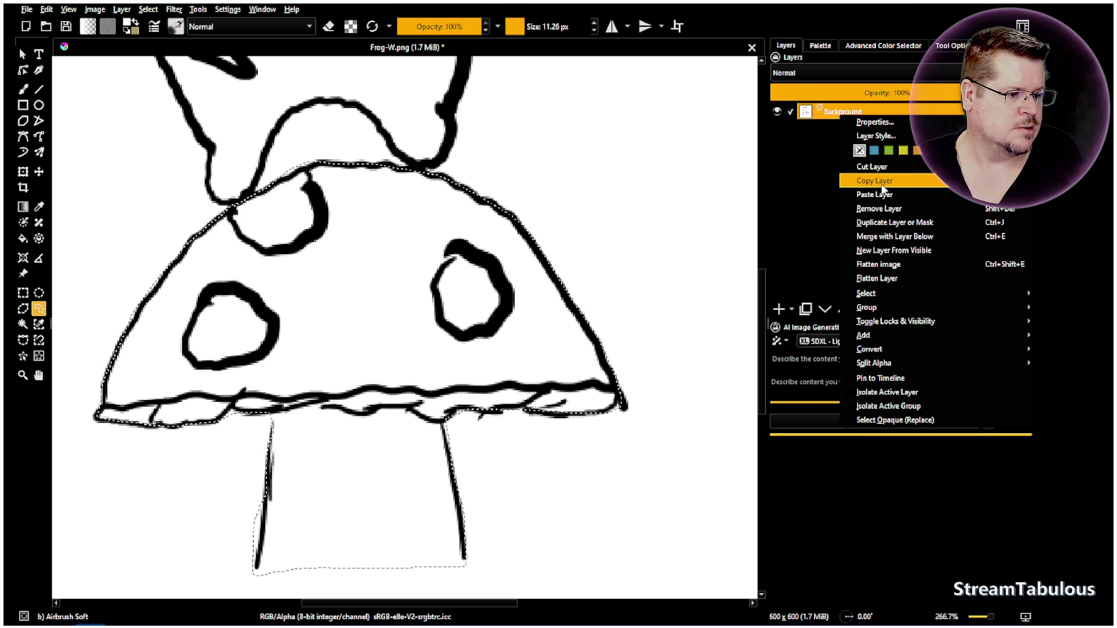
left_click(879, 218)
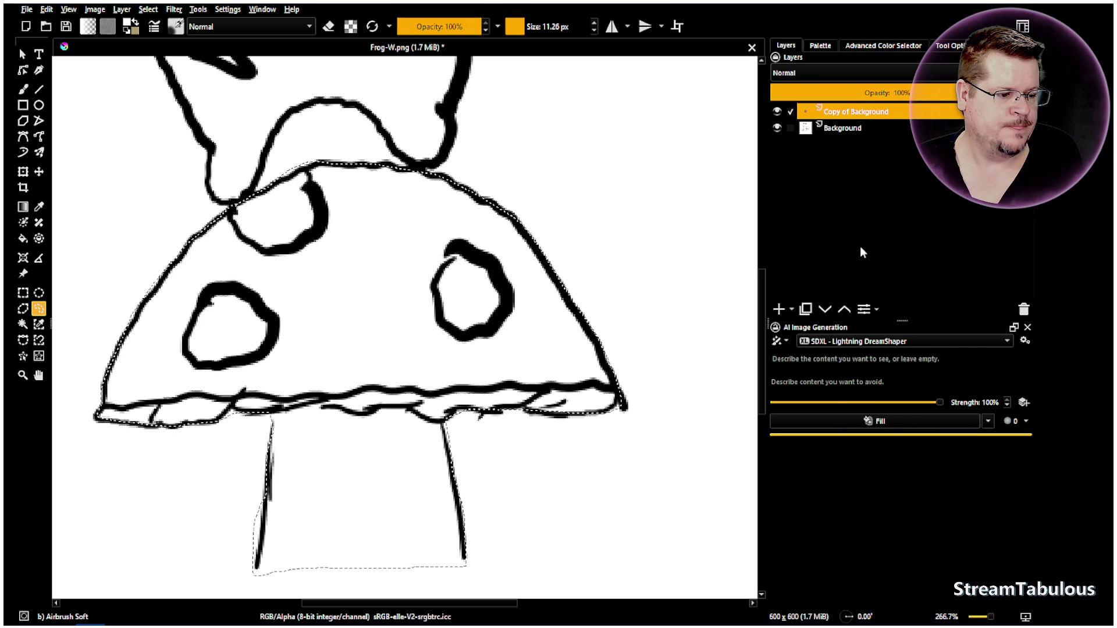
left_click(1024, 402)
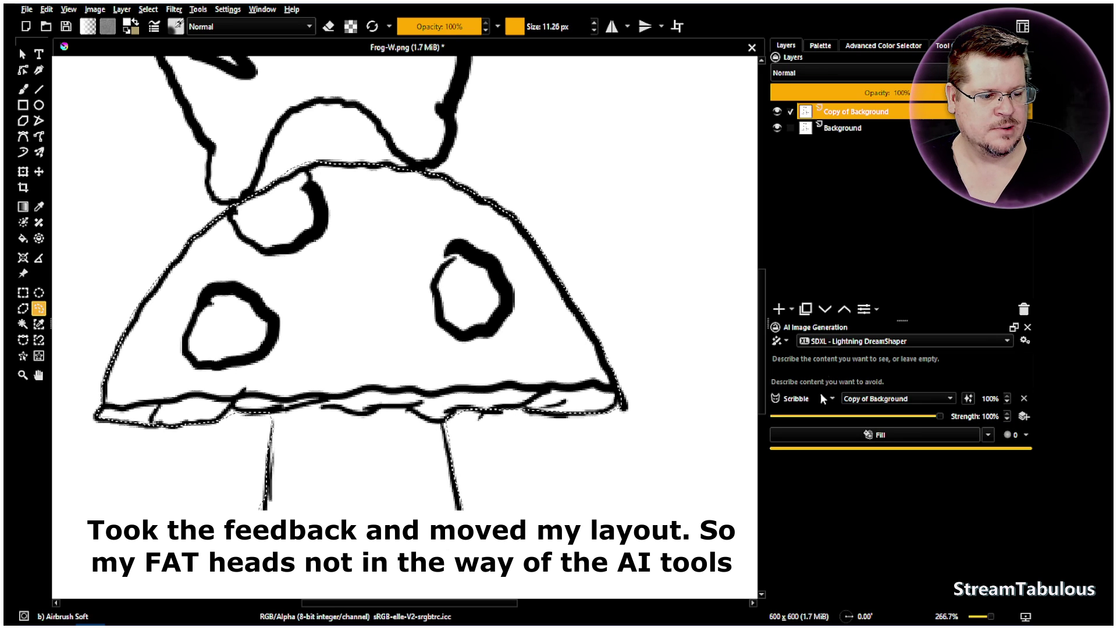
- Enter the generation prompt "2d cartoon mushroom red with white spots"
right_click(810, 362)
left_click(834, 425)
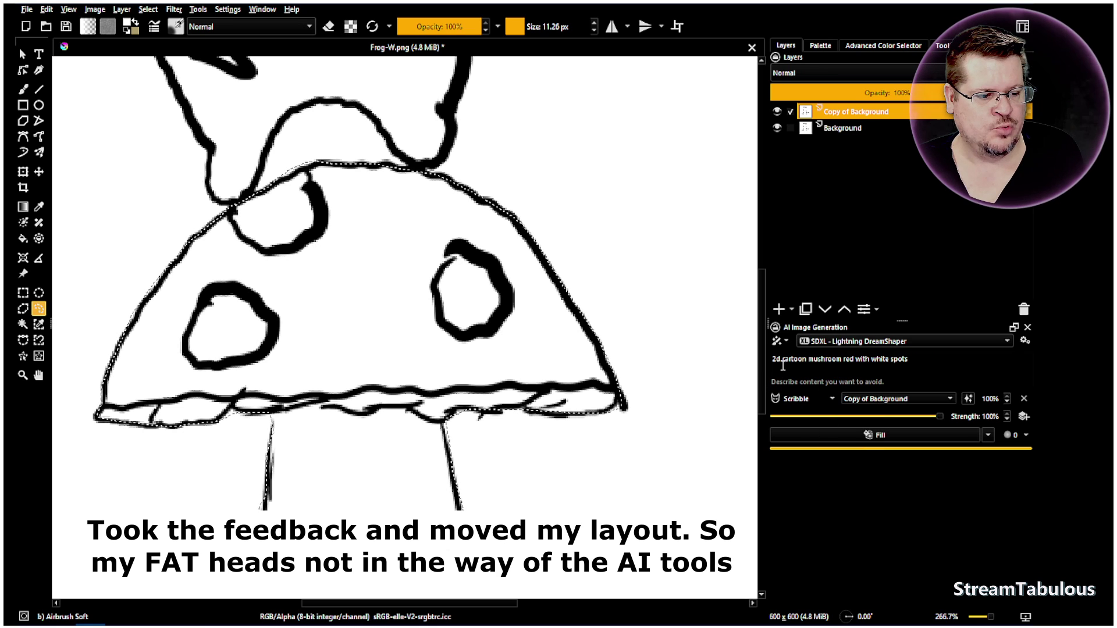
left_click(775, 362)
key("BackSpace")
type("2")
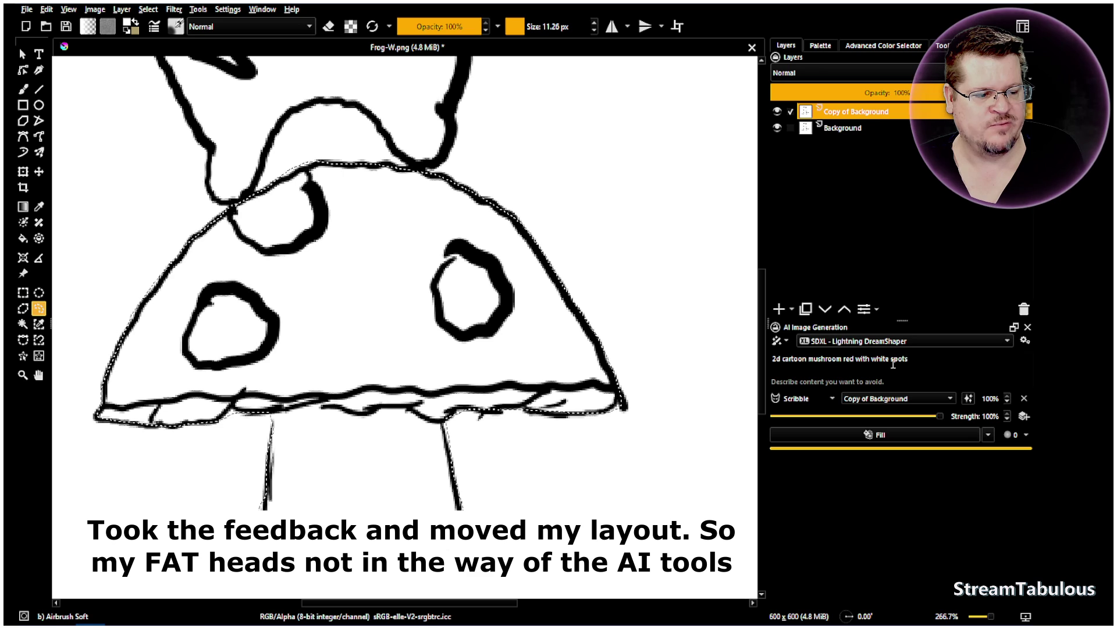
scroll(421, 350, "down", 2)
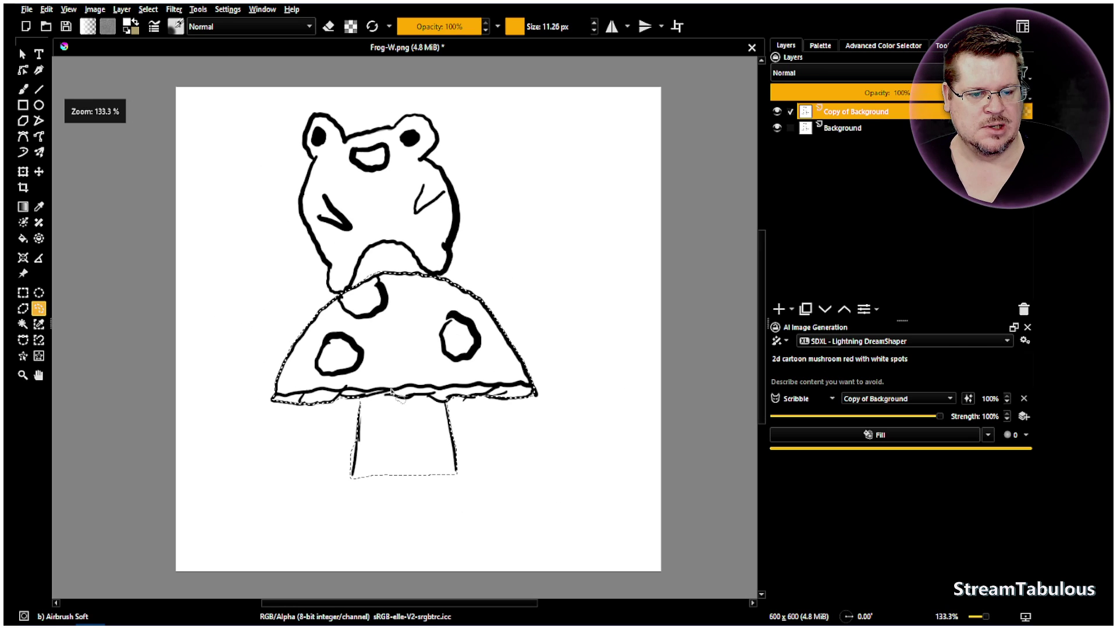
- Generate the mushroom fill for the selection and apply the result with the original Background layer hidden
left_click(874, 434)
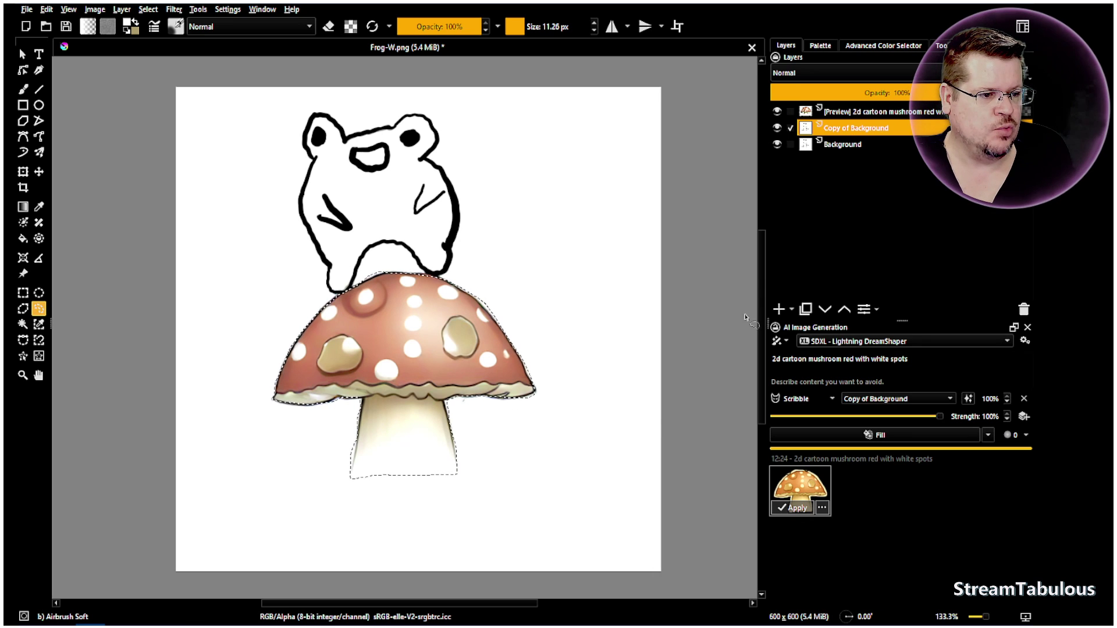
left_click(777, 144)
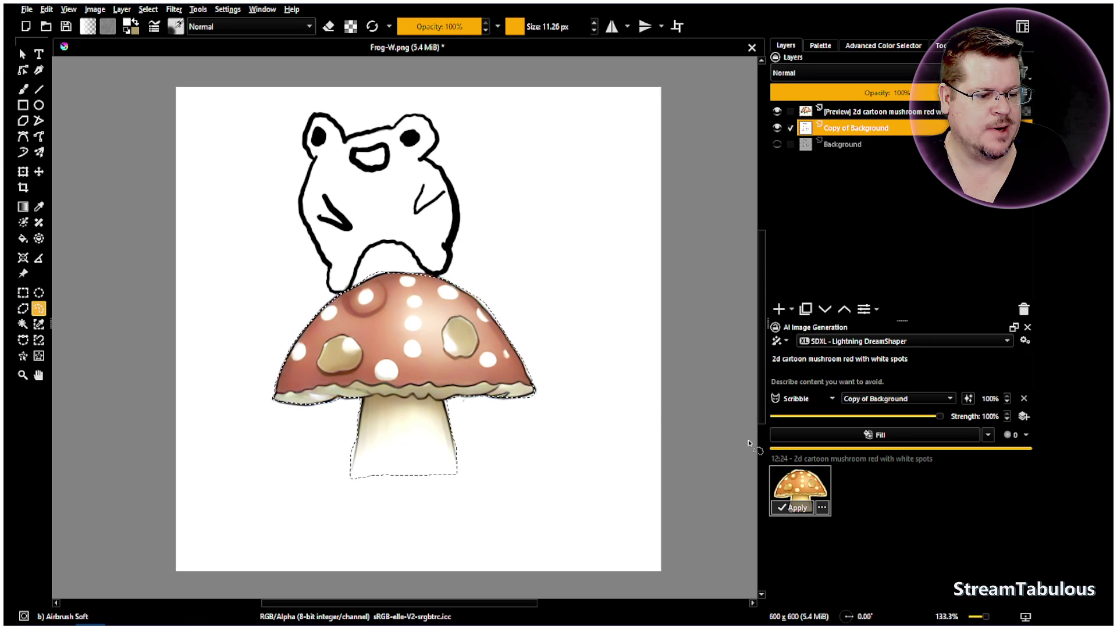
left_click(794, 508)
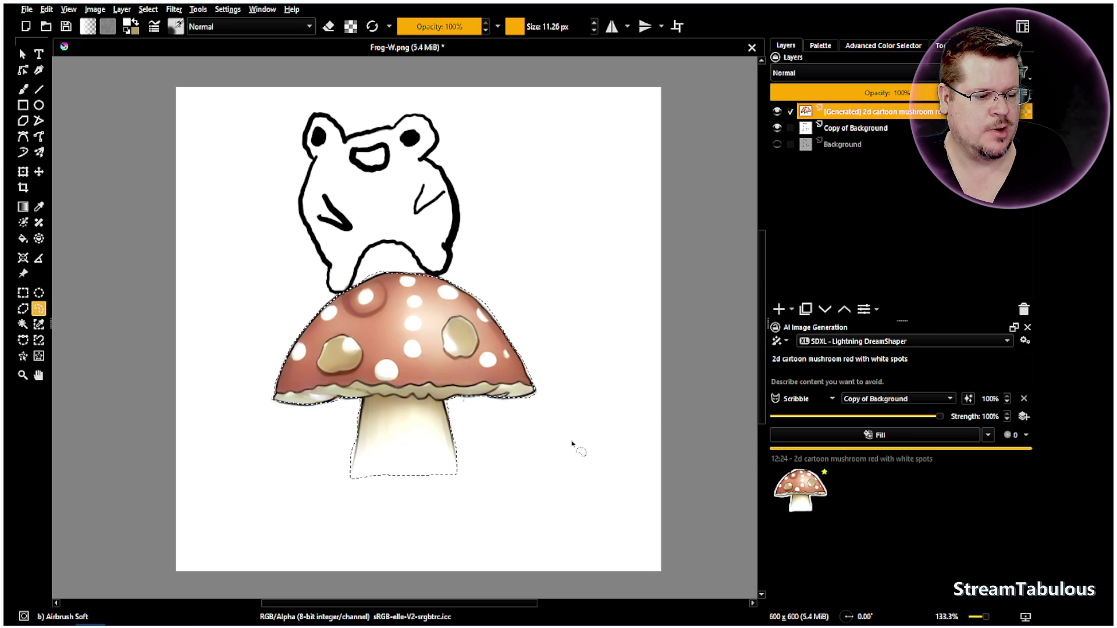
- Examine the generated mushroom's edges with the Copy of Background layer hidden, and compare it with that layer shown again
left_click(777, 127)
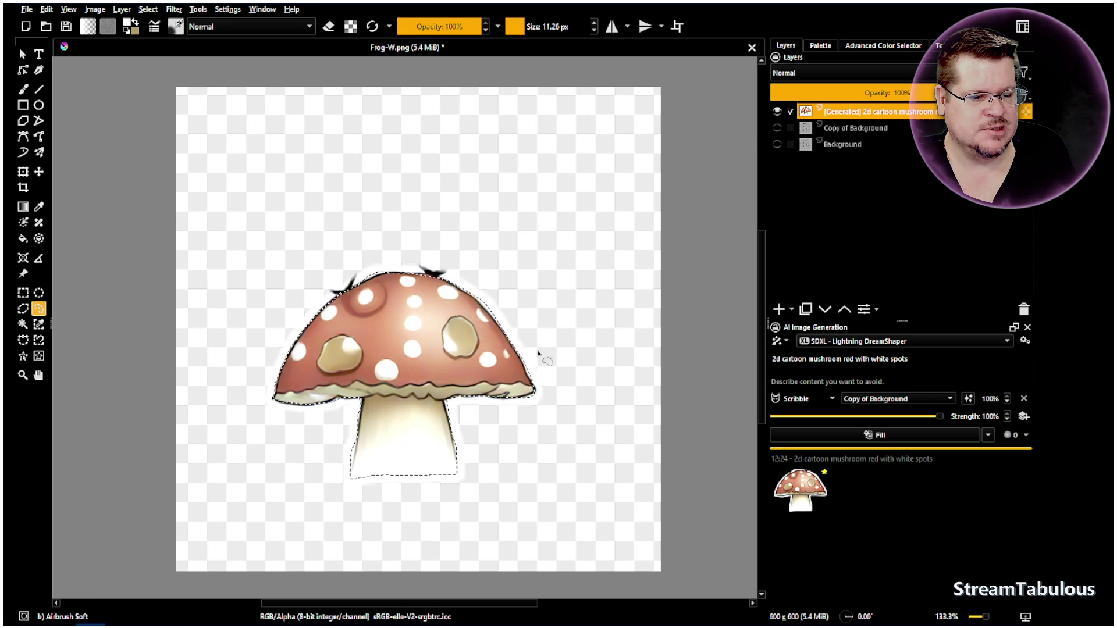
scroll(512, 372, "up", 1)
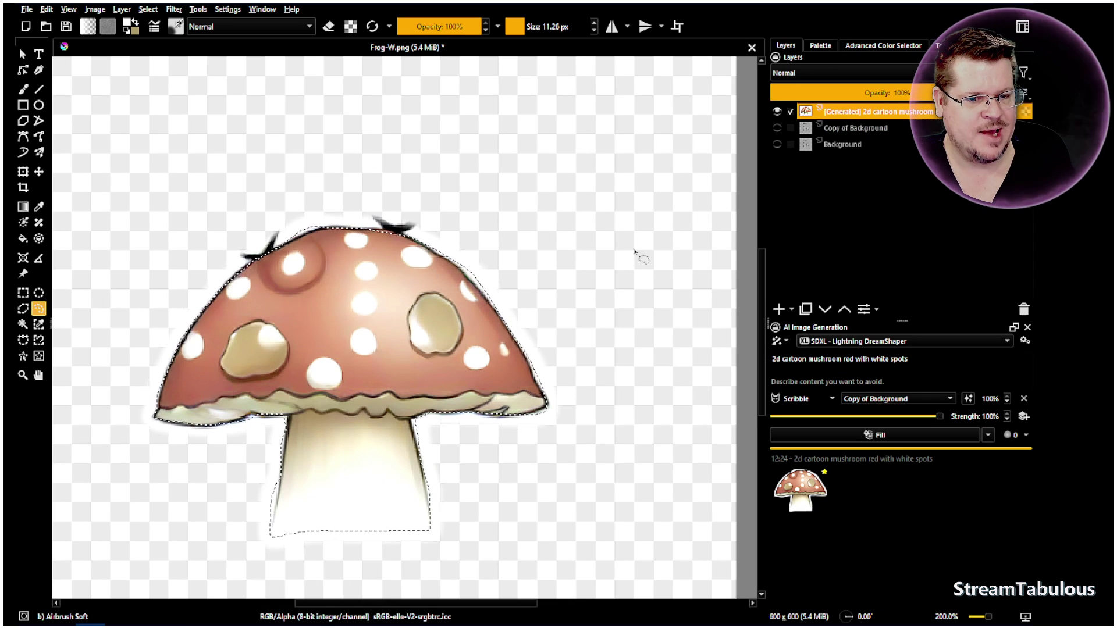
left_click(777, 128)
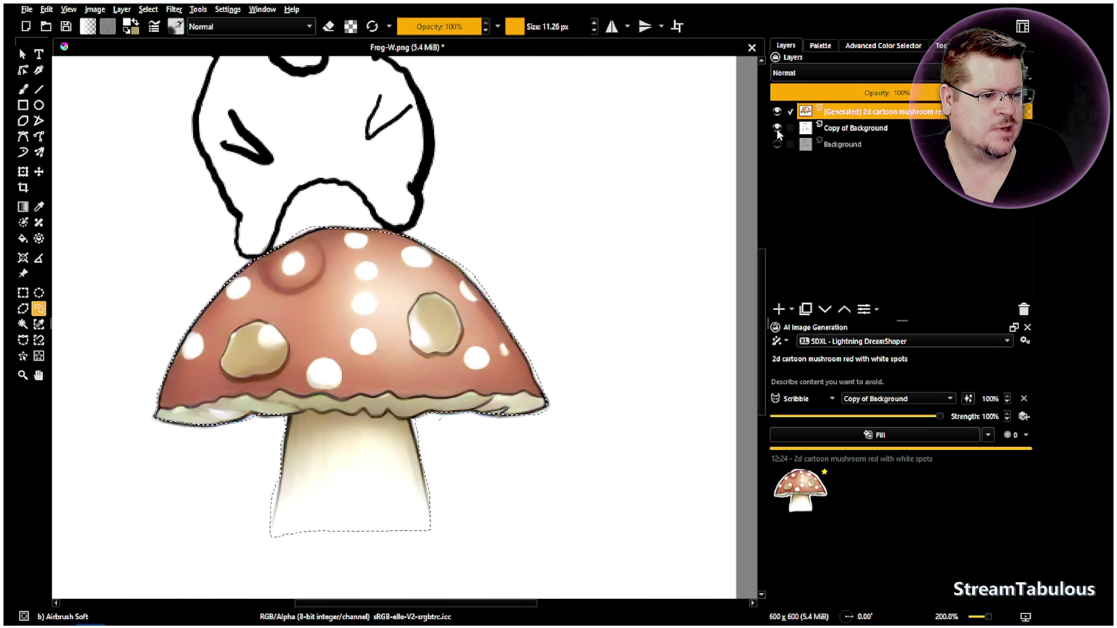
scroll(254, 239, "down", 1)
scroll(254, 238, "up", 1)
scroll(253, 238, "down", 1)
scroll(219, 144, "up", 1)
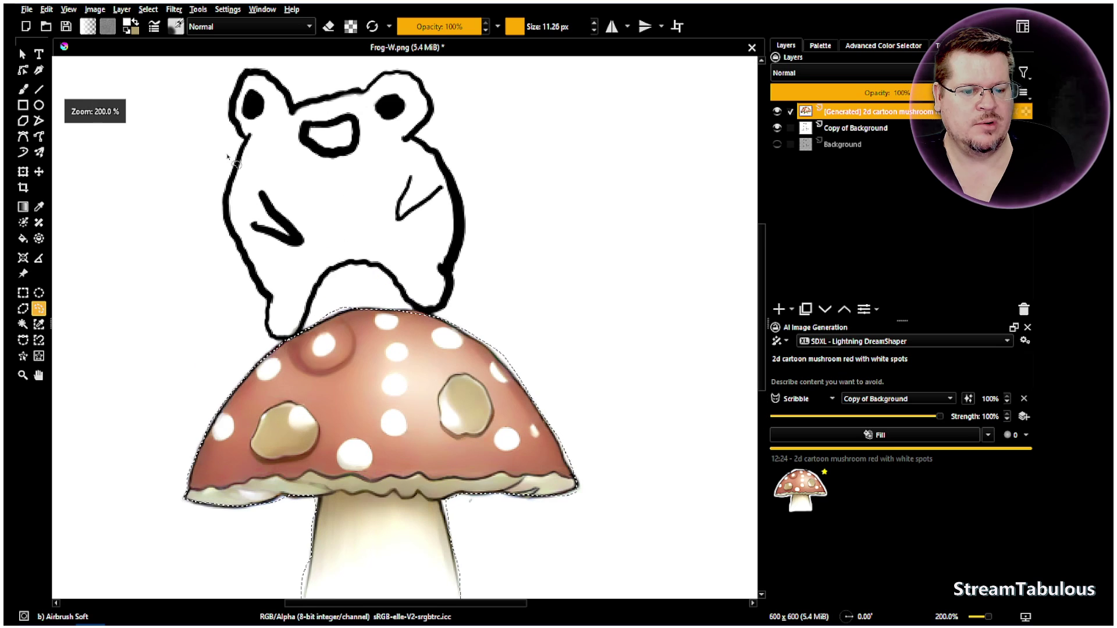
scroll(268, 230, "down", 1)
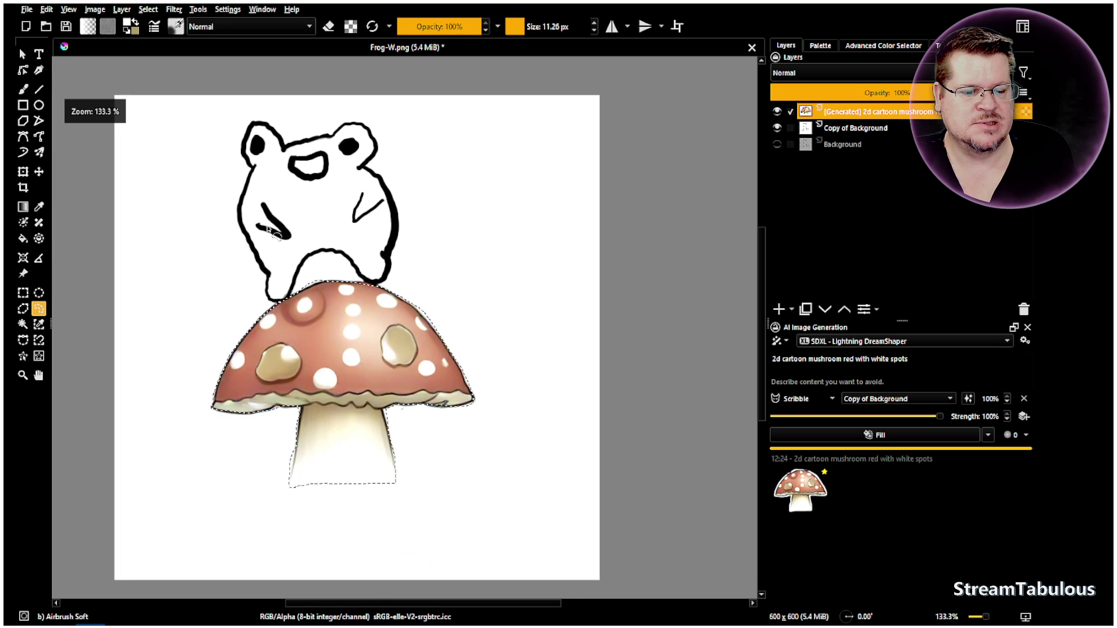
- Generate further mushroom fills from the same prompt and preview the version refined at 70% strength
left_click(848, 436)
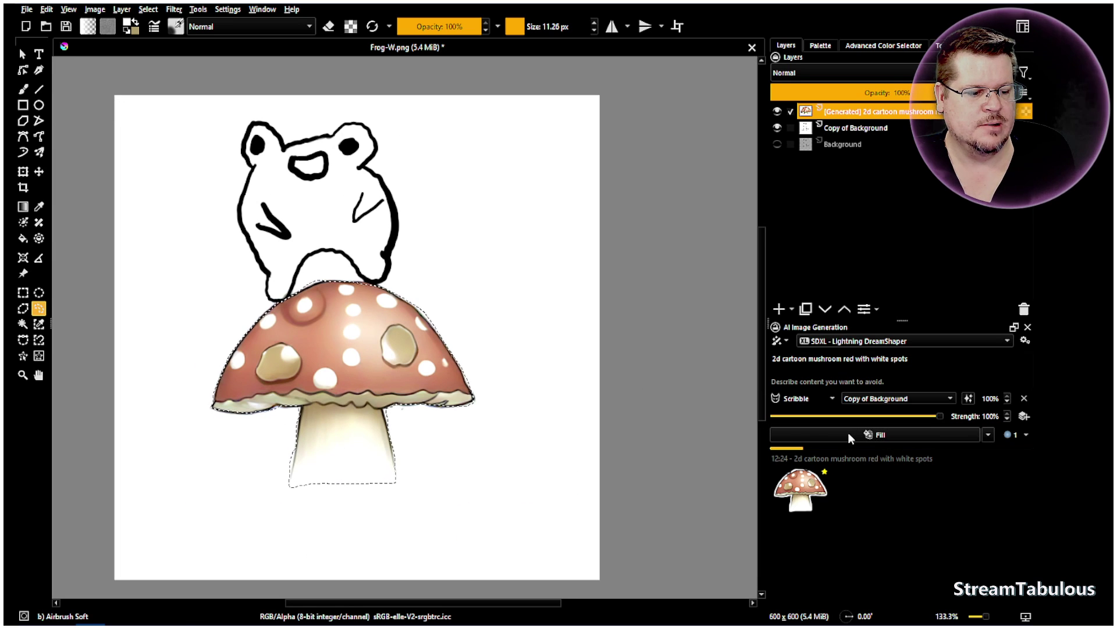
left_click(815, 437)
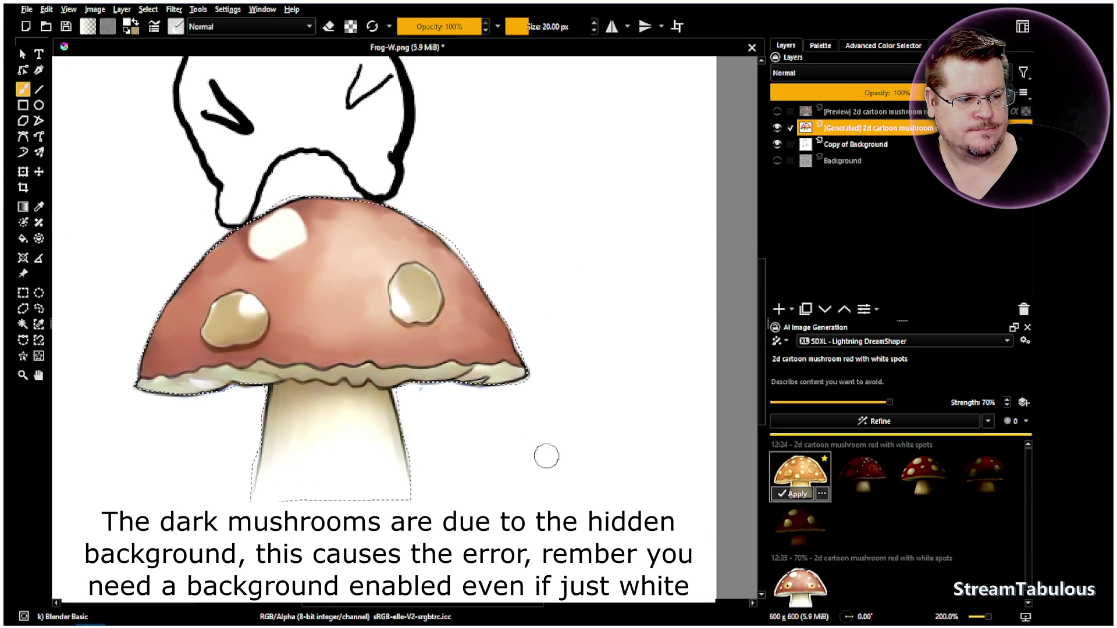
left_click(799, 590)
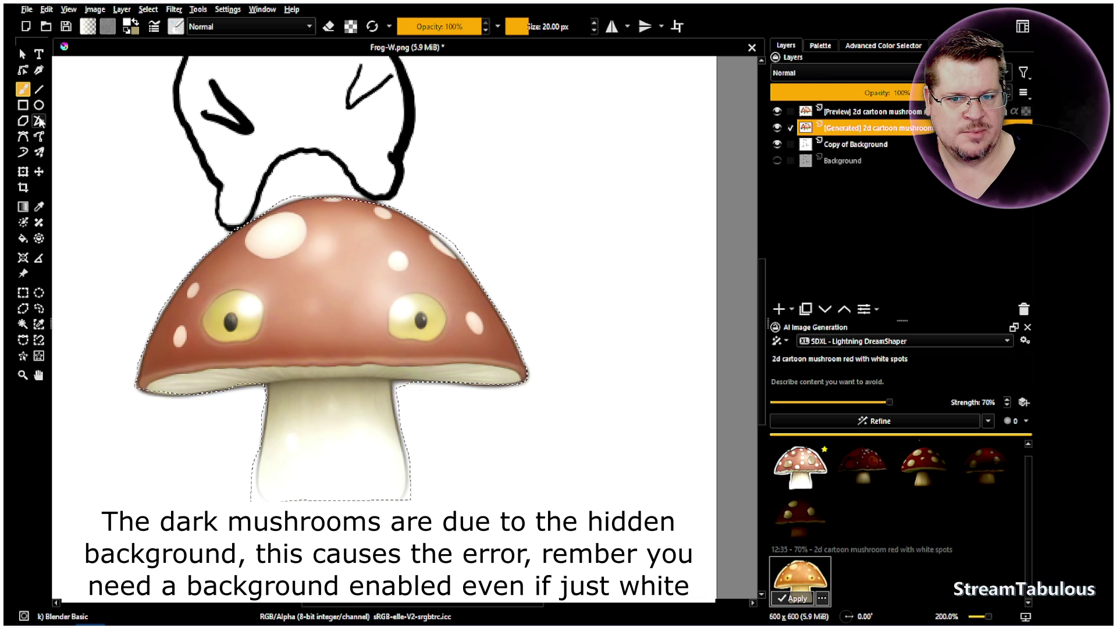
- Sample the pale colour of the cap's large spot for the brush and apply the refined 70% mushroom result
left_click(39, 207)
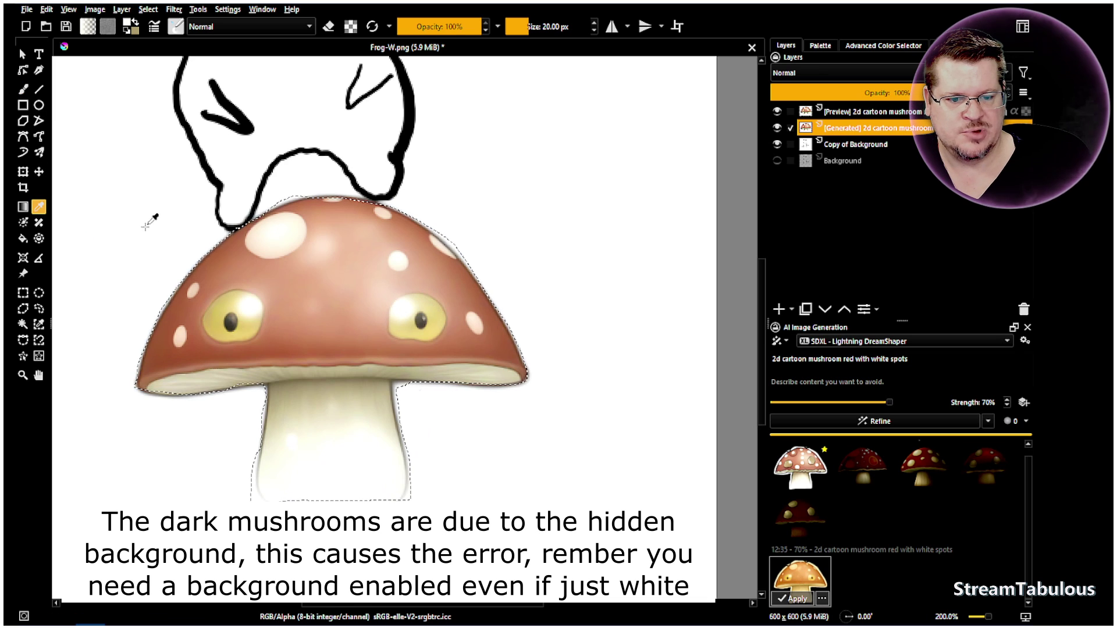
left_click(254, 241)
key("b")
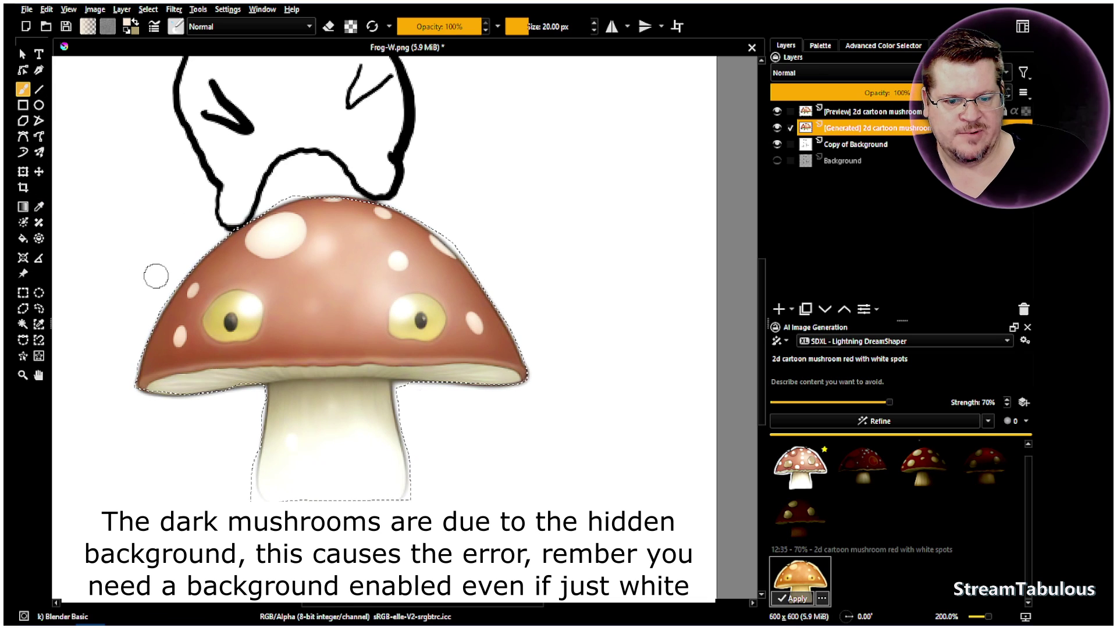
left_click(794, 599)
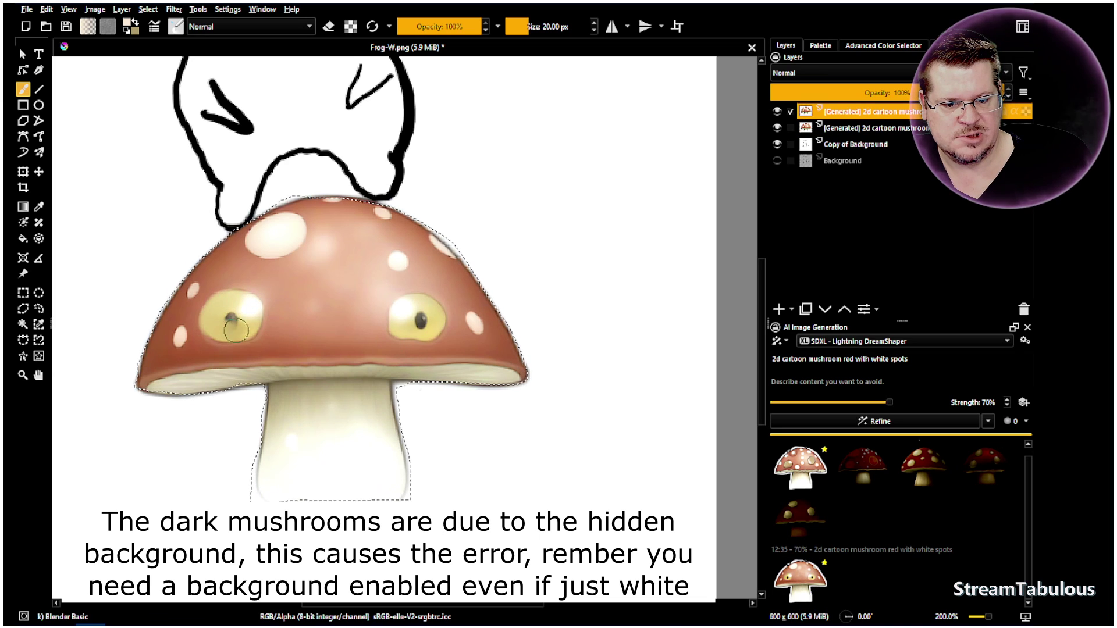
- Paint over the dark pupils of the mushroom's two eyes with light colours sampled from the mushroom
left_click(38, 209)
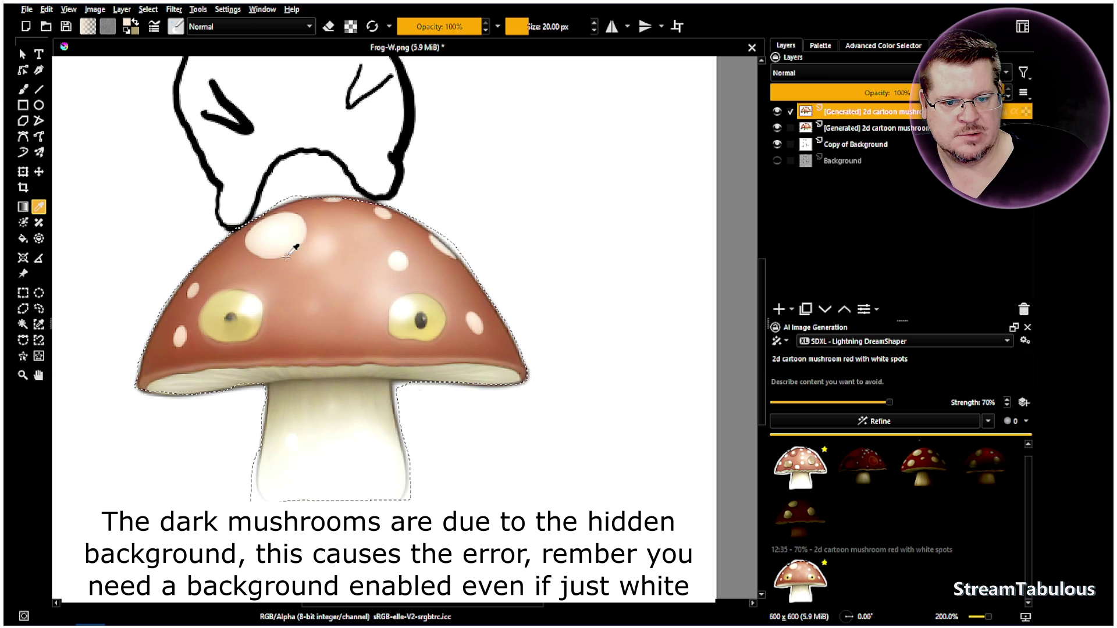
left_click(22, 88)
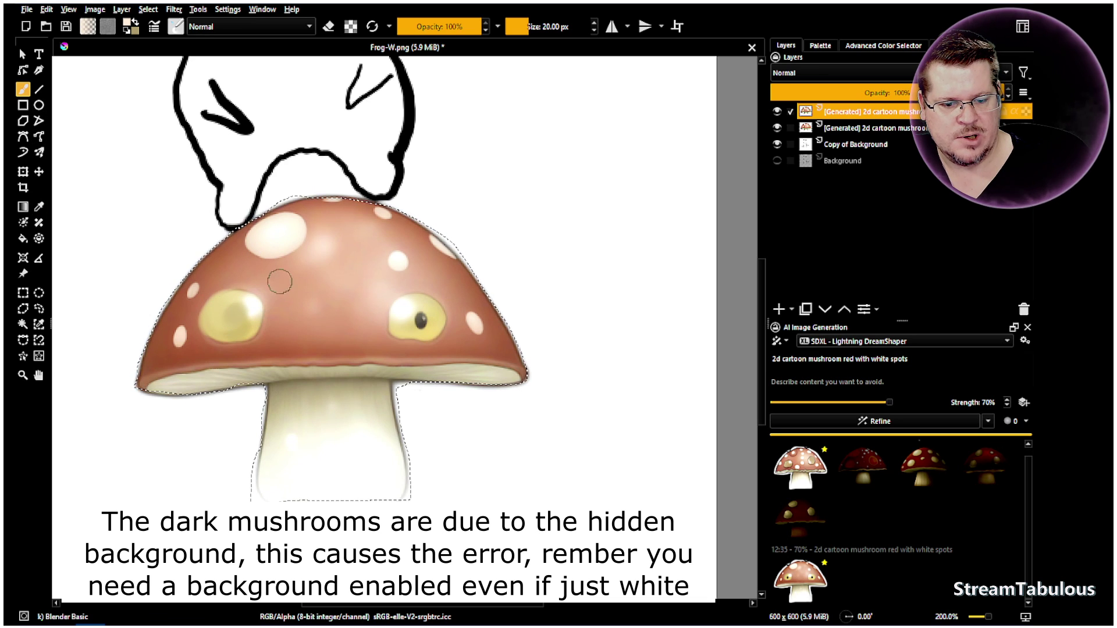
left_click(39, 209)
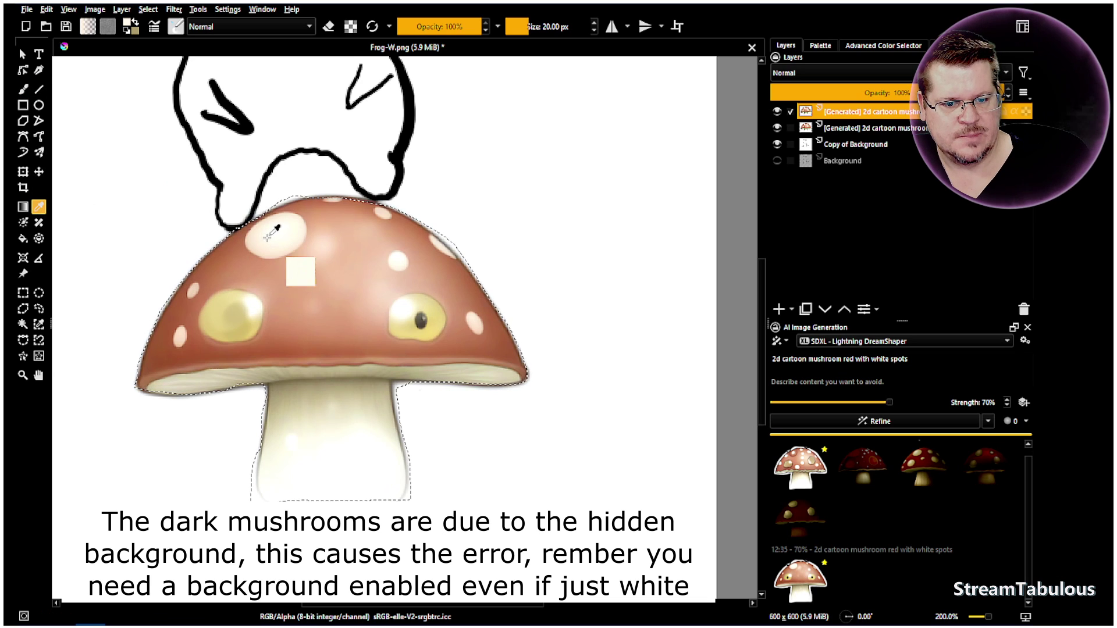
key("b")
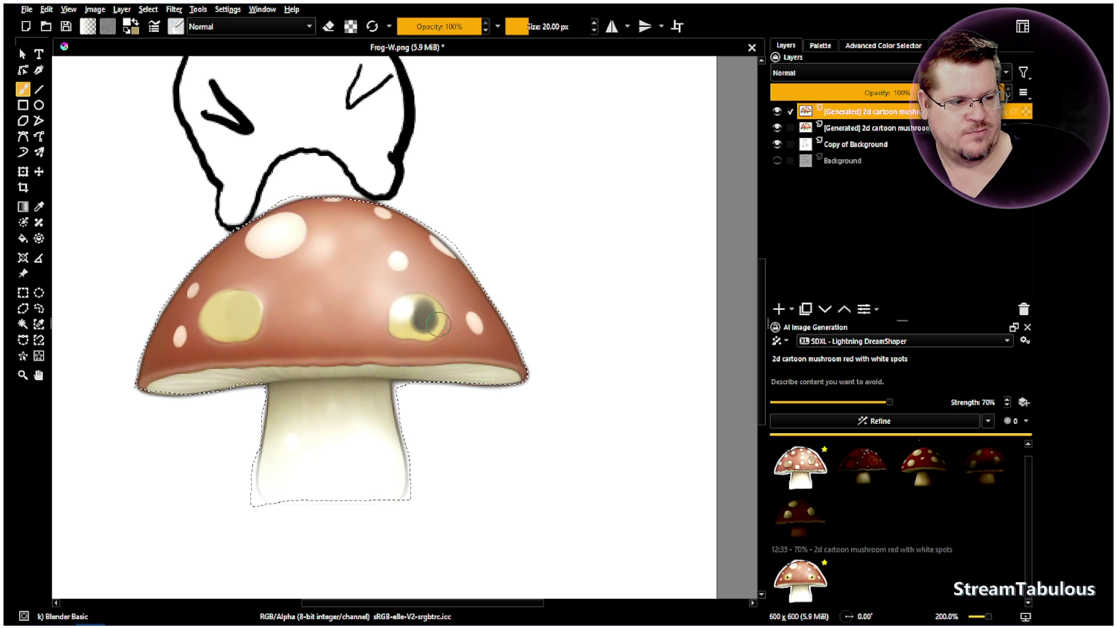
- Soften both former eyes into cream spots using the Airbrush Soft brush at 31.26 px
left_click(176, 26)
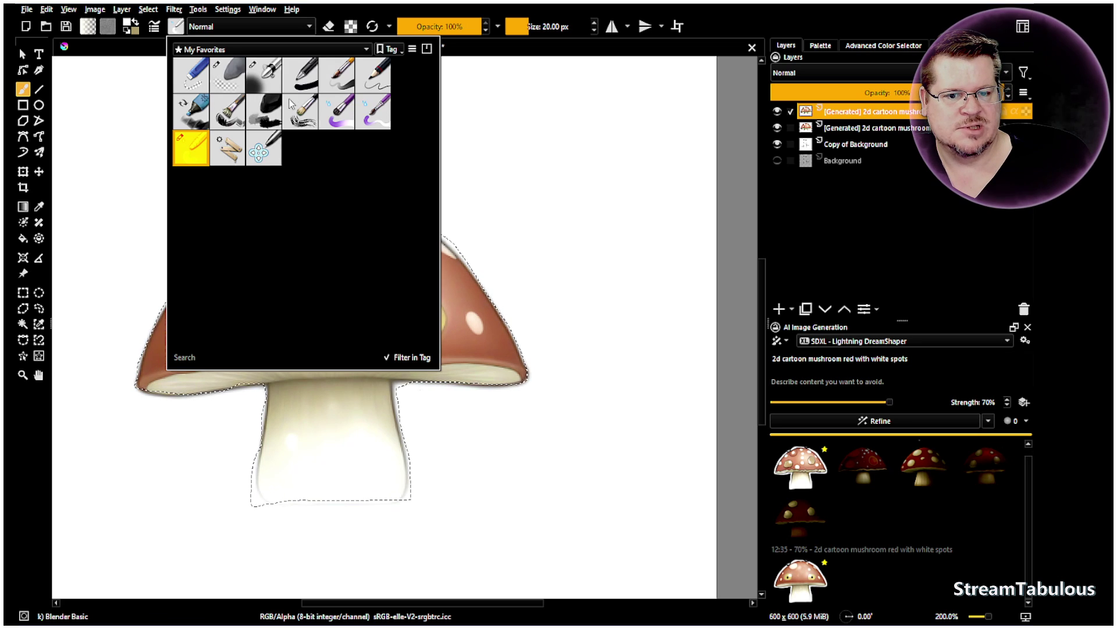
left_click(275, 84)
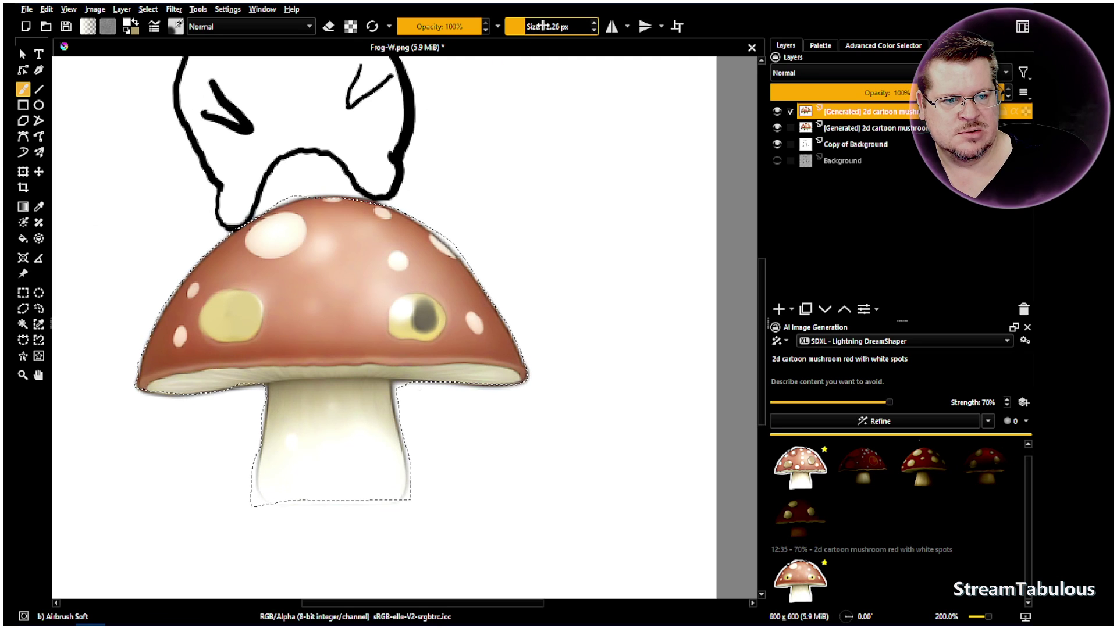
left_click_drag(220, 313, 219, 314)
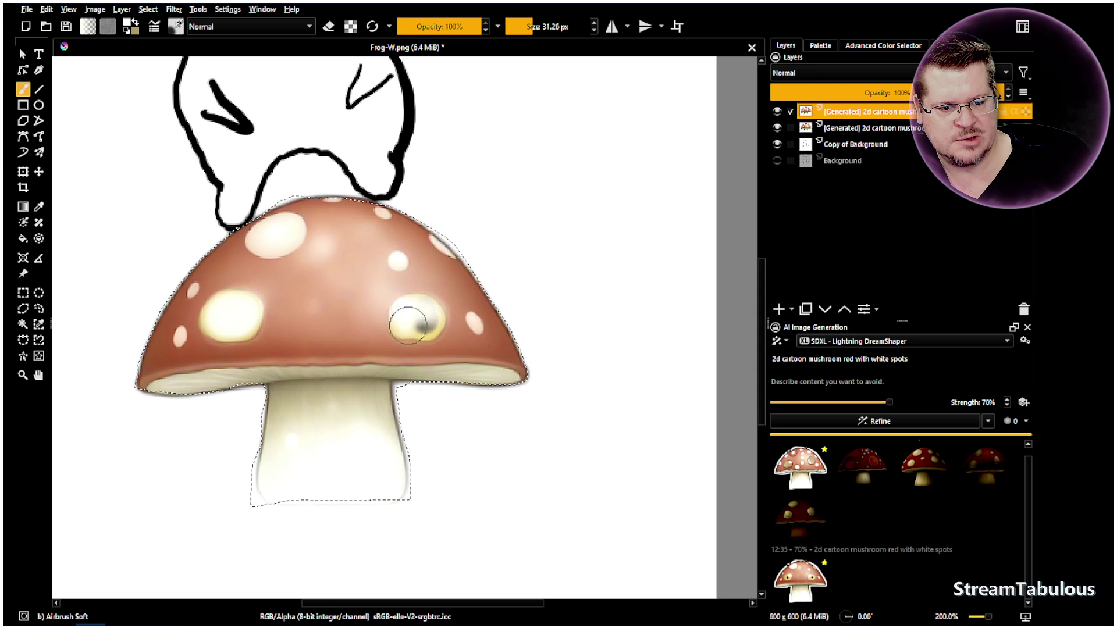
- Hide the first generated mushroom layer and compare the canvas with the retouched mushroom layer hidden and shown
key("minus")
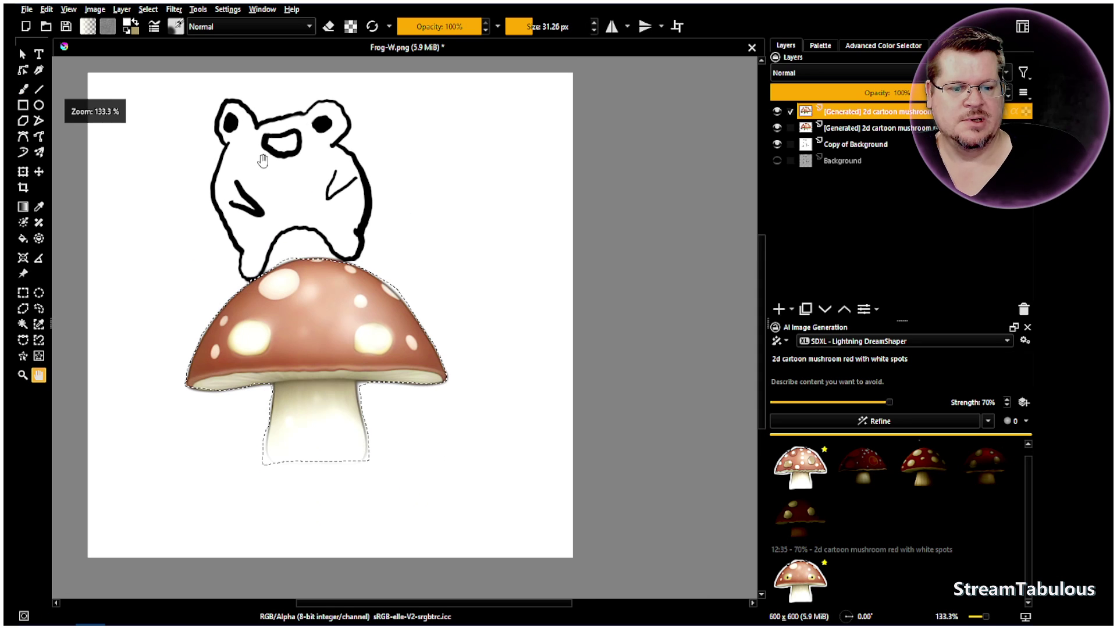
left_click(777, 128)
left_click(775, 111)
left_click(775, 111)
left_click(776, 111)
left_click(776, 111)
left_click(775, 111)
left_click(776, 111)
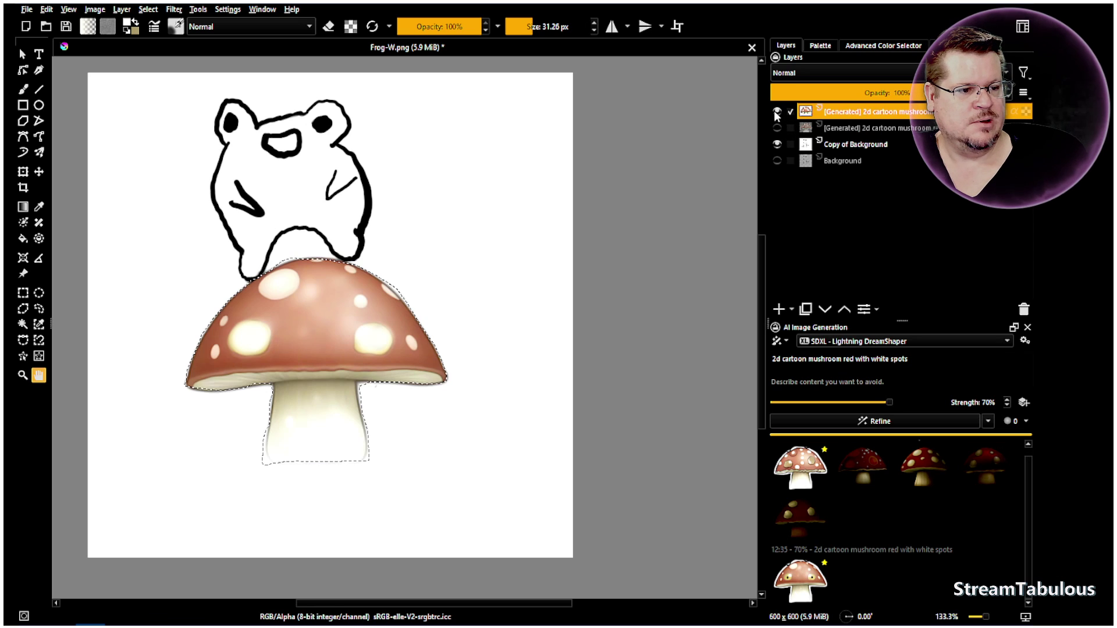
- Select the frog sketch above the mushroom with a freehand selection along its outline
left_click(38, 308)
scroll(224, 119, "up", 1)
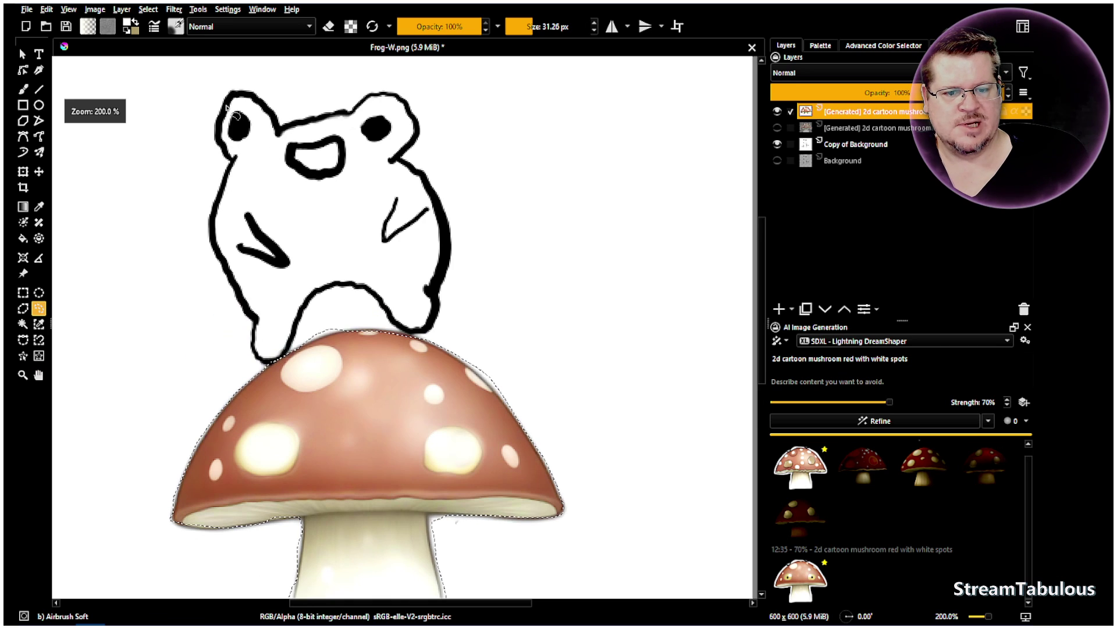
mouse_move(225, 114)
left_mouse_down()
mouse_move(230, 164)
mouse_move(211, 239)
mouse_move(237, 293)
left_mouse_up()
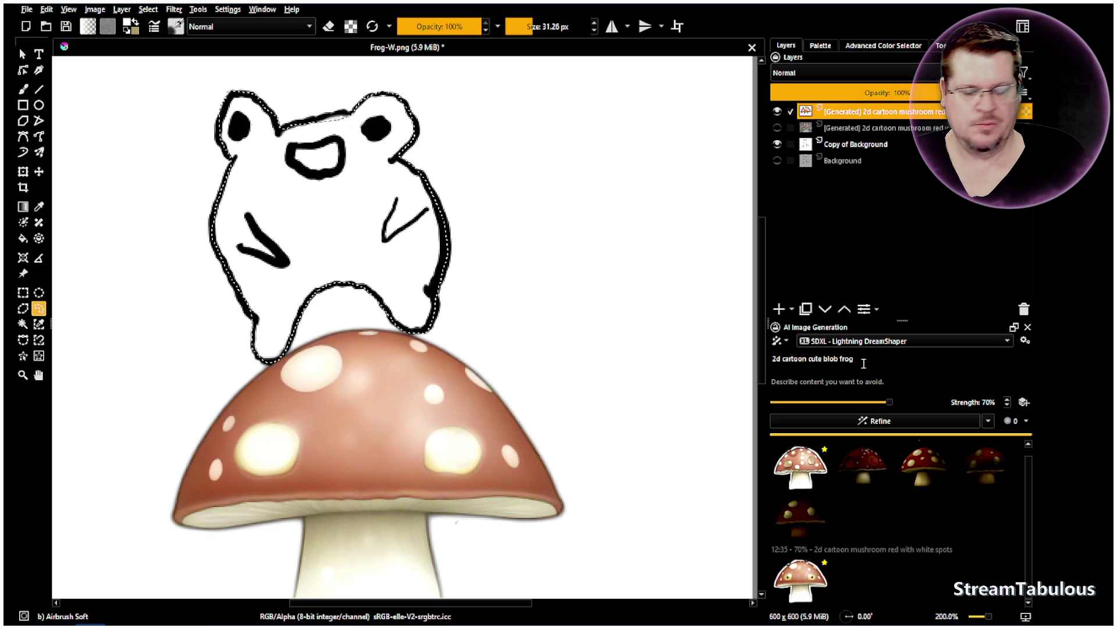
- Set the prompt to "2d cartoon cute blob frog 8 bit color" and add a Scribble control layer using Copy of Background
type("8 bit colo")
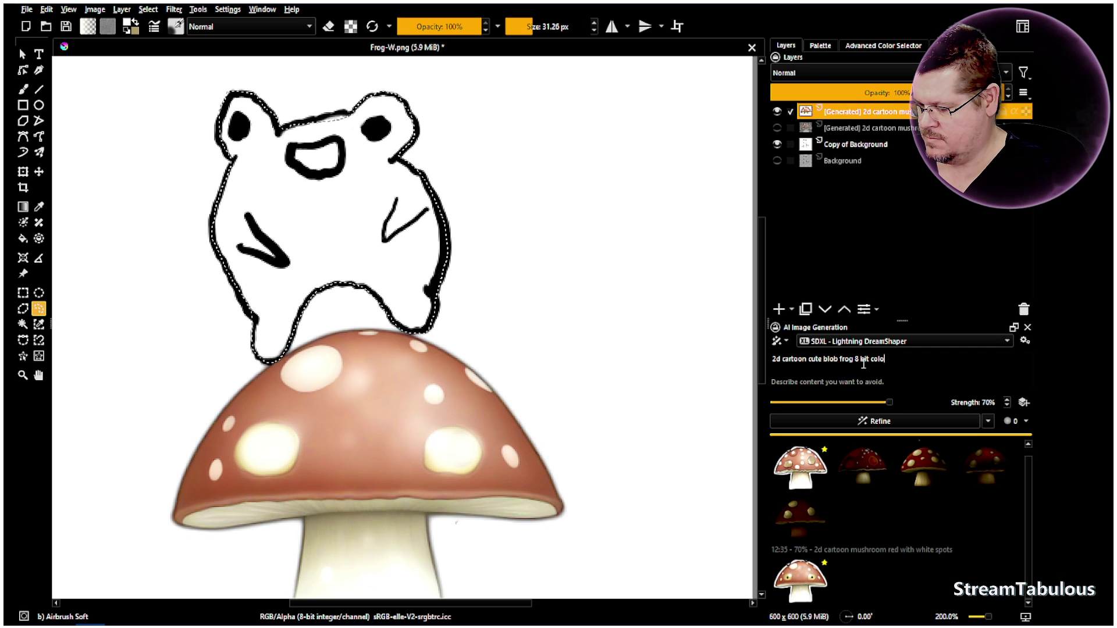
type("r")
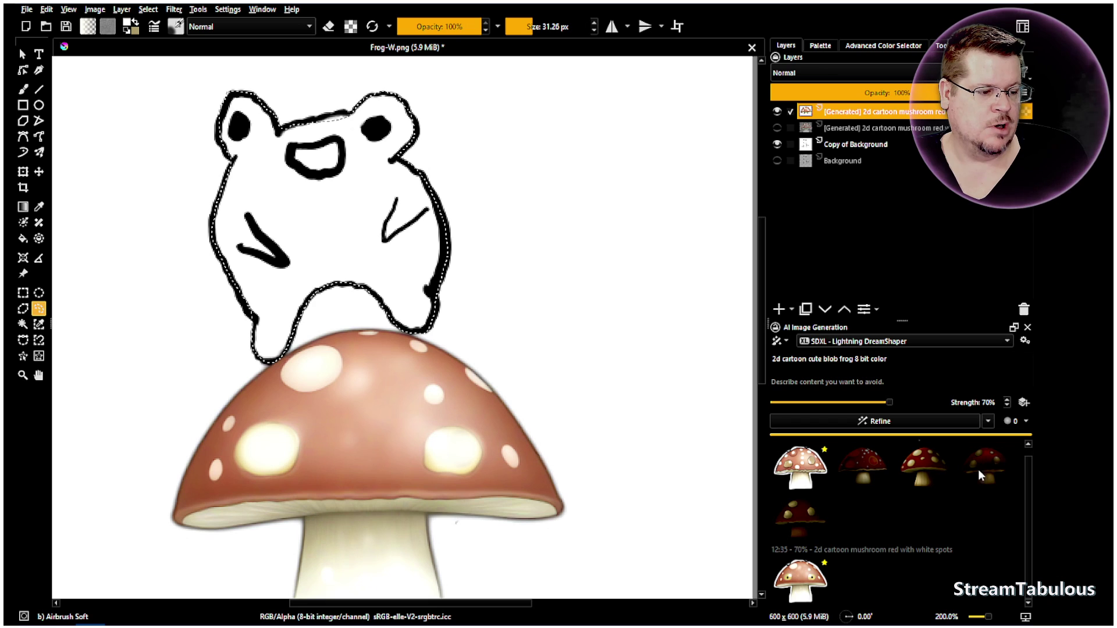
left_click(1023, 402)
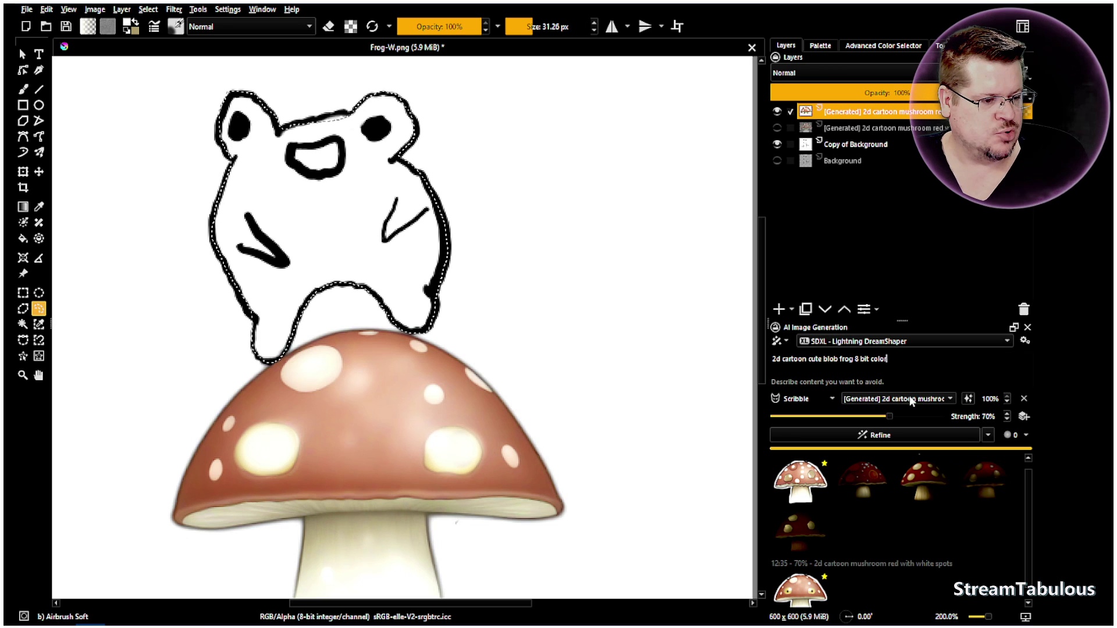
left_click(952, 399)
left_click(883, 422)
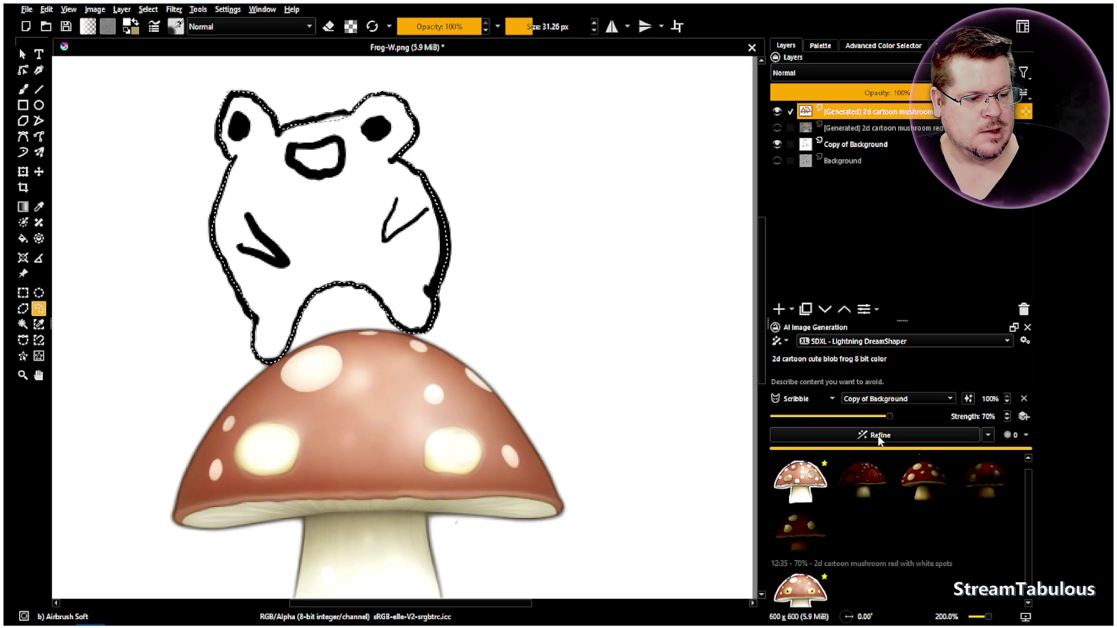
- Set the strength to 100%, generate the frog fill for the selection and preview the result
scroll(986, 420, "up", 3)
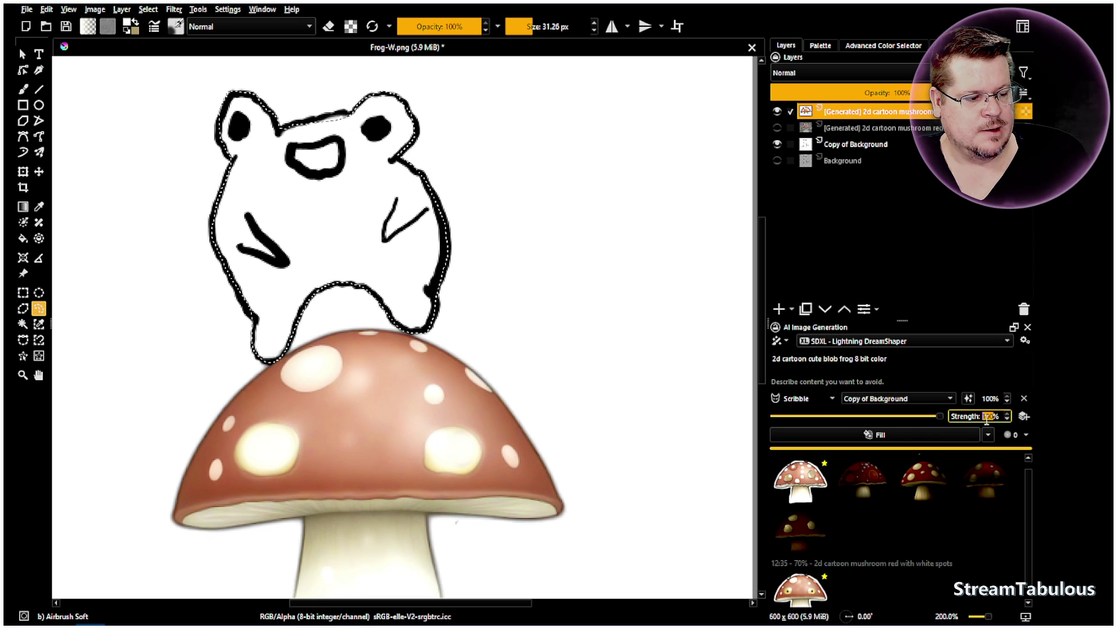
left_click(899, 434)
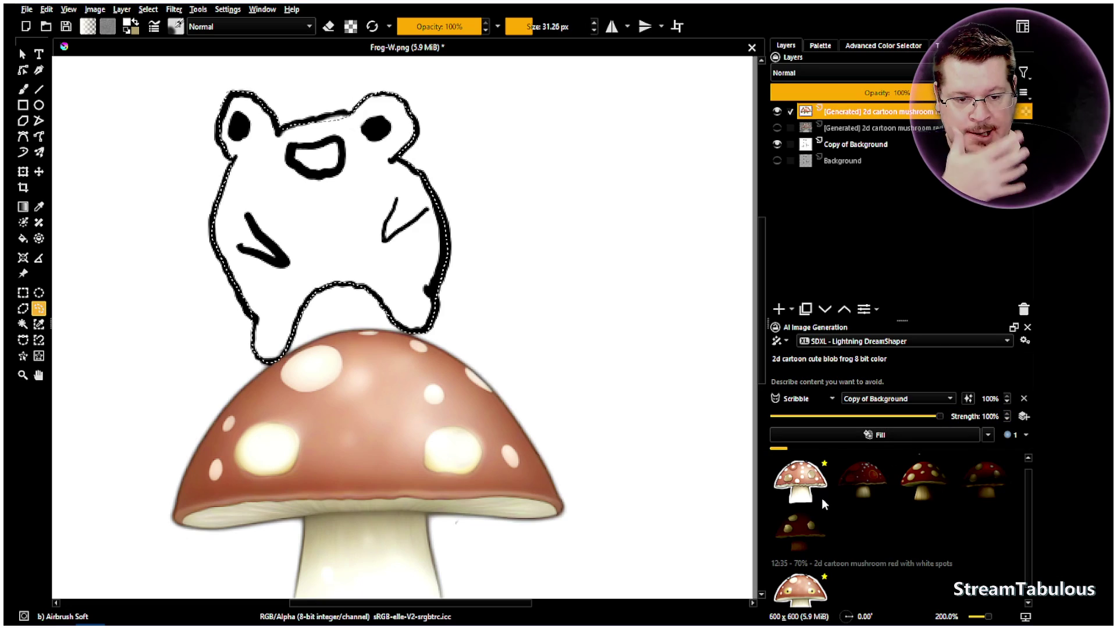
scroll(523, 364, "down", 1)
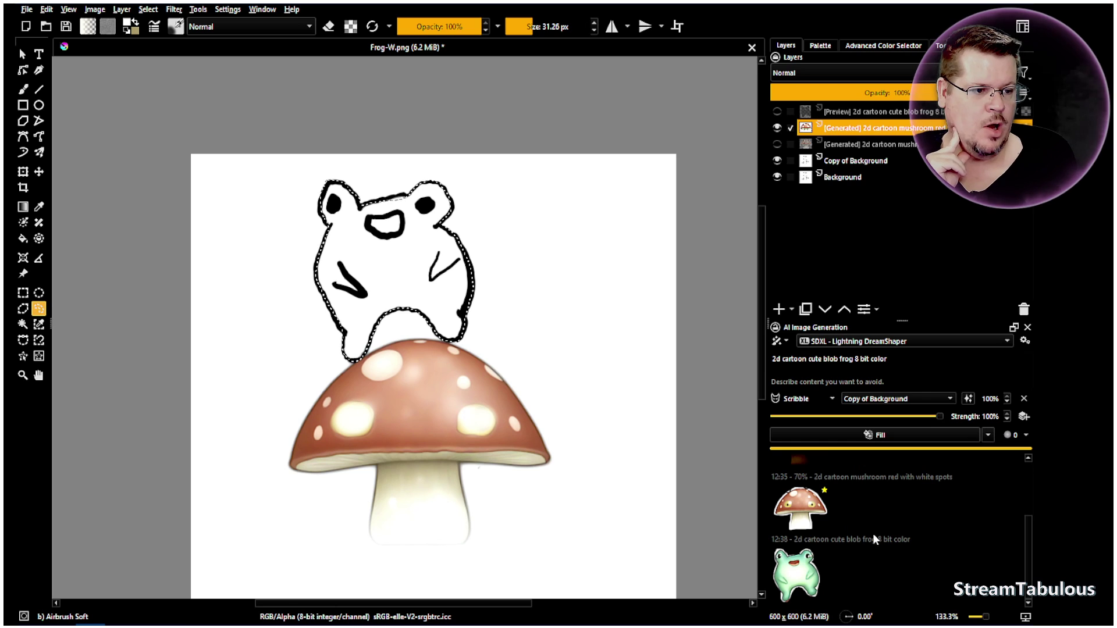
left_click(815, 572)
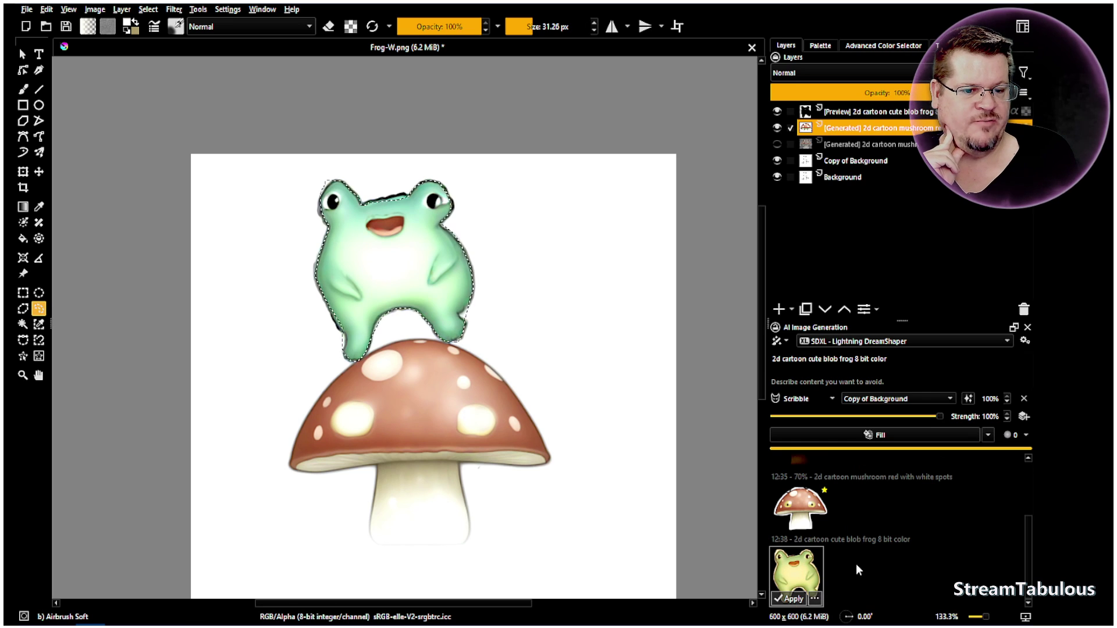
- Check the frog preview with the Background layer toggled, apply the generated frog and clear the selection
scroll(847, 499, "up", 1)
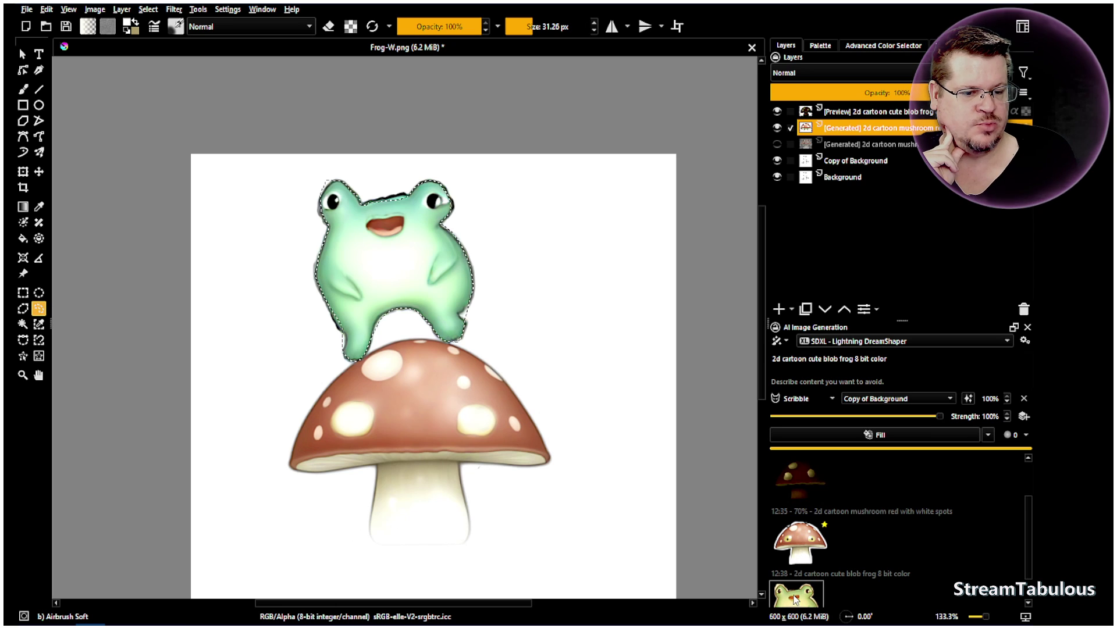
scroll(811, 558, "down", 1)
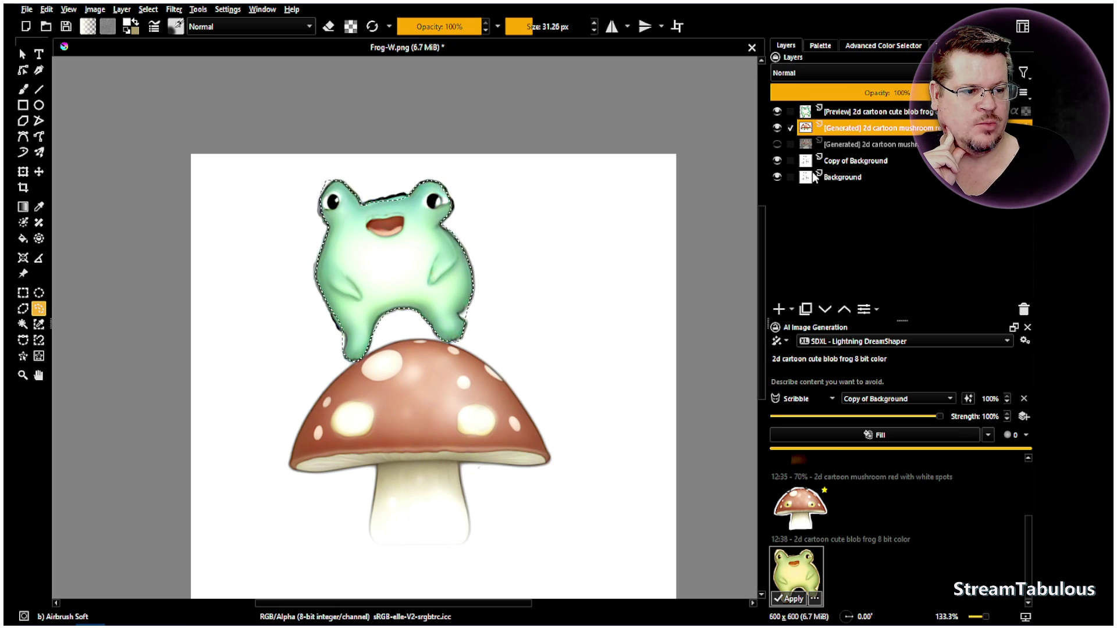
left_click(778, 176)
left_click(775, 174)
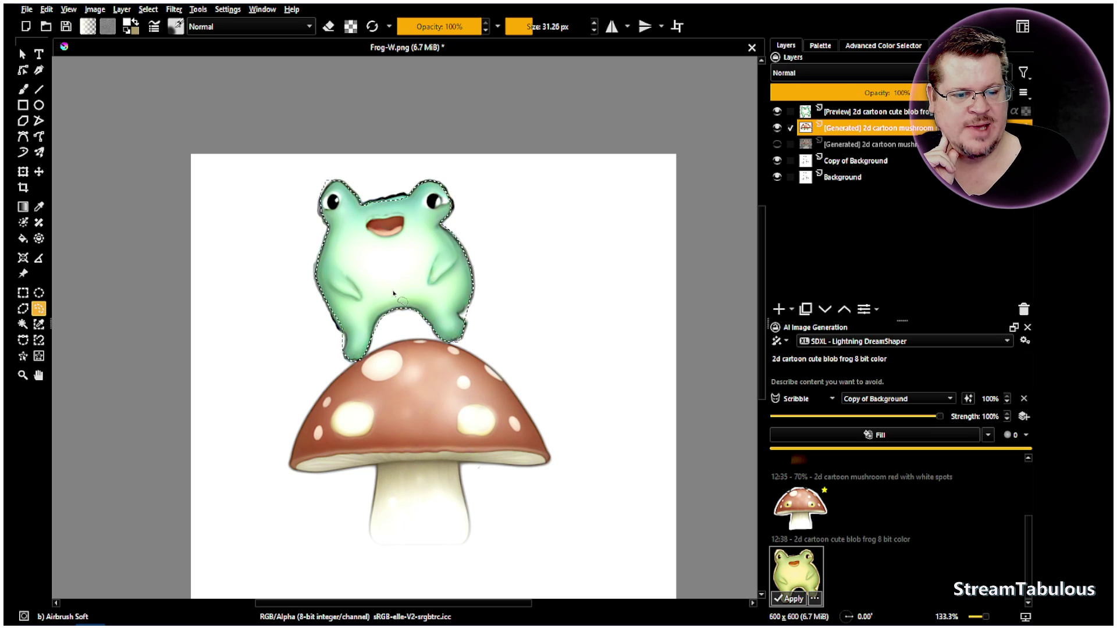
left_click(792, 599)
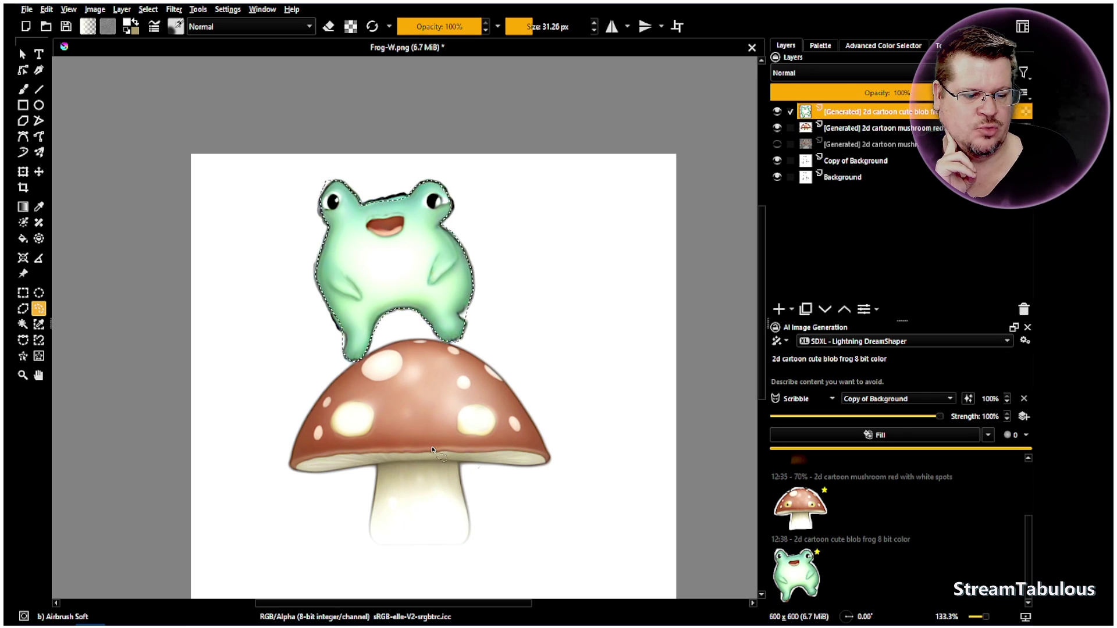
left_click(490, 496)
scroll(370, 333, "down", 2)
scroll(370, 333, "up", 2)
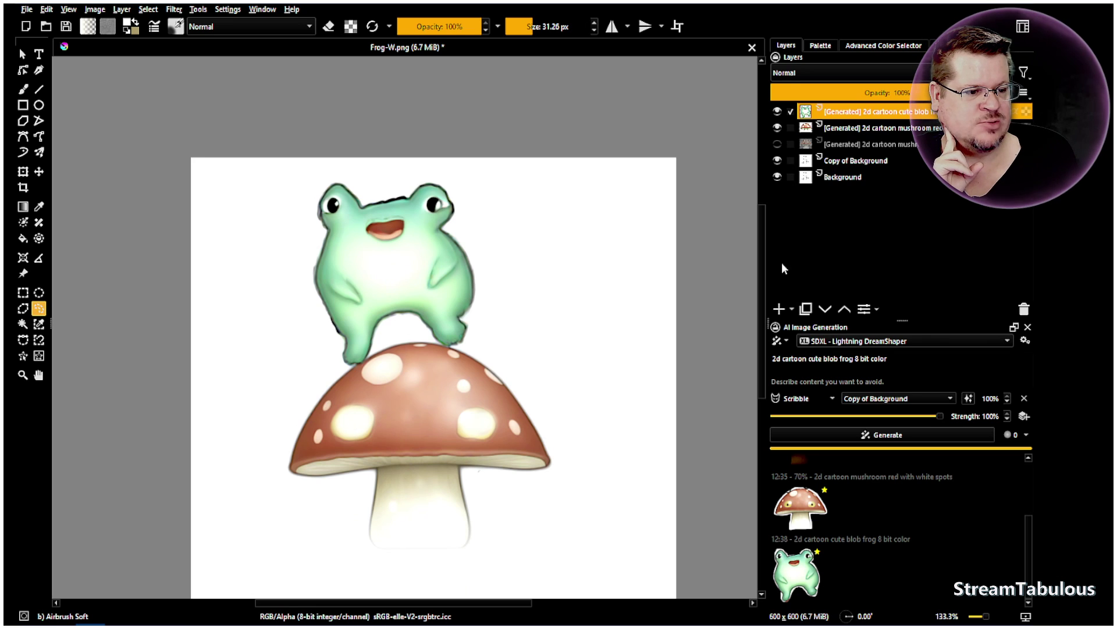
- Add a paint layer directly above Background, and hide both the Copy of Background and Background layers
left_click(840, 177)
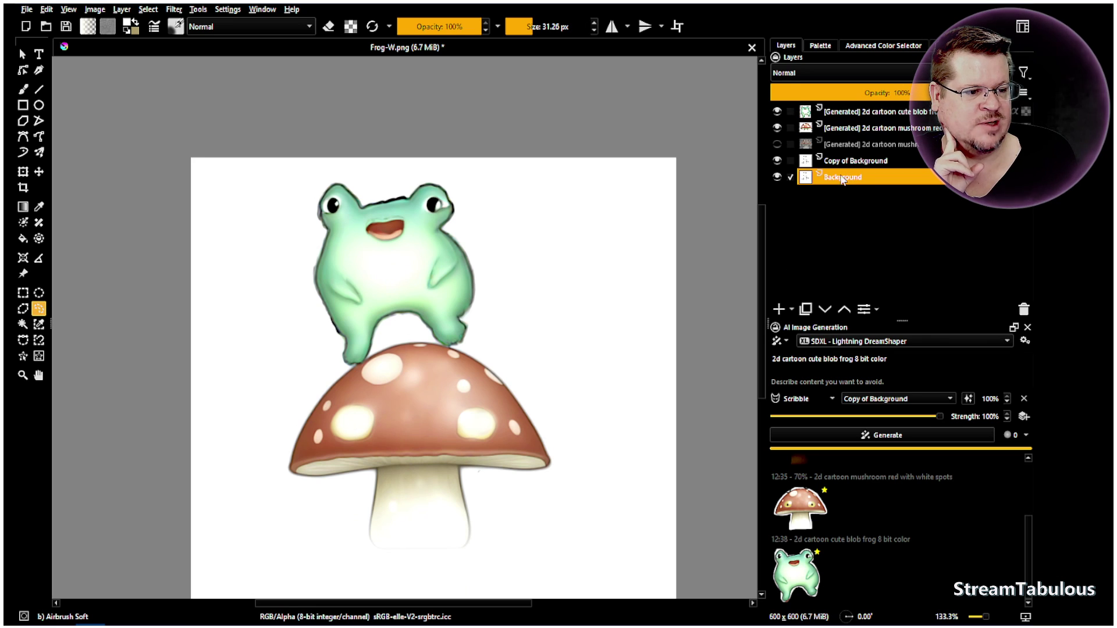
left_click(779, 309)
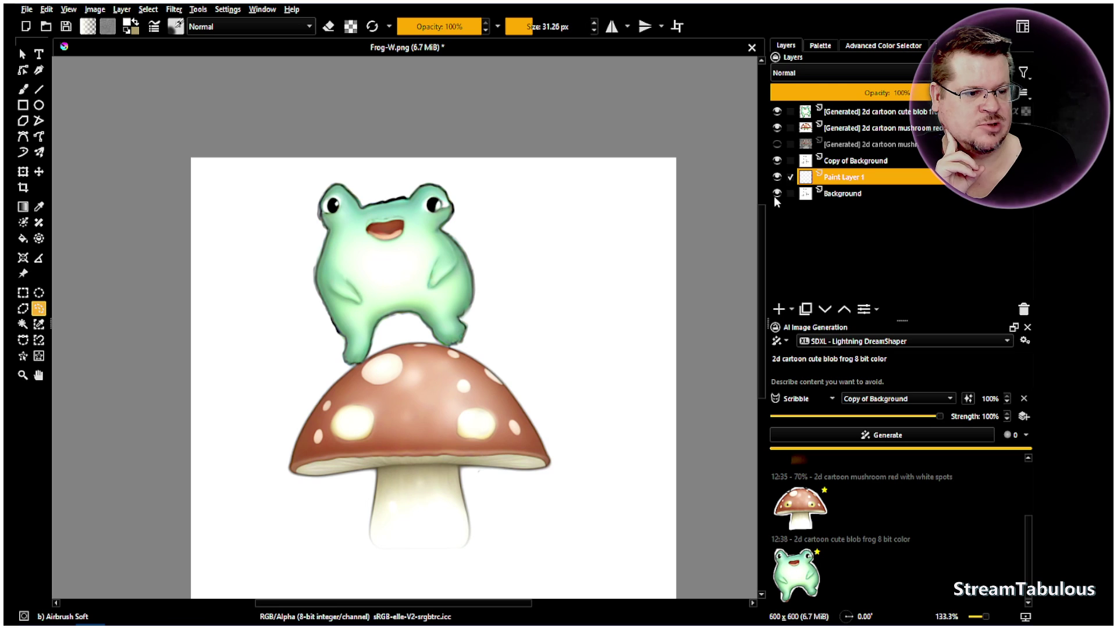
left_click(776, 161)
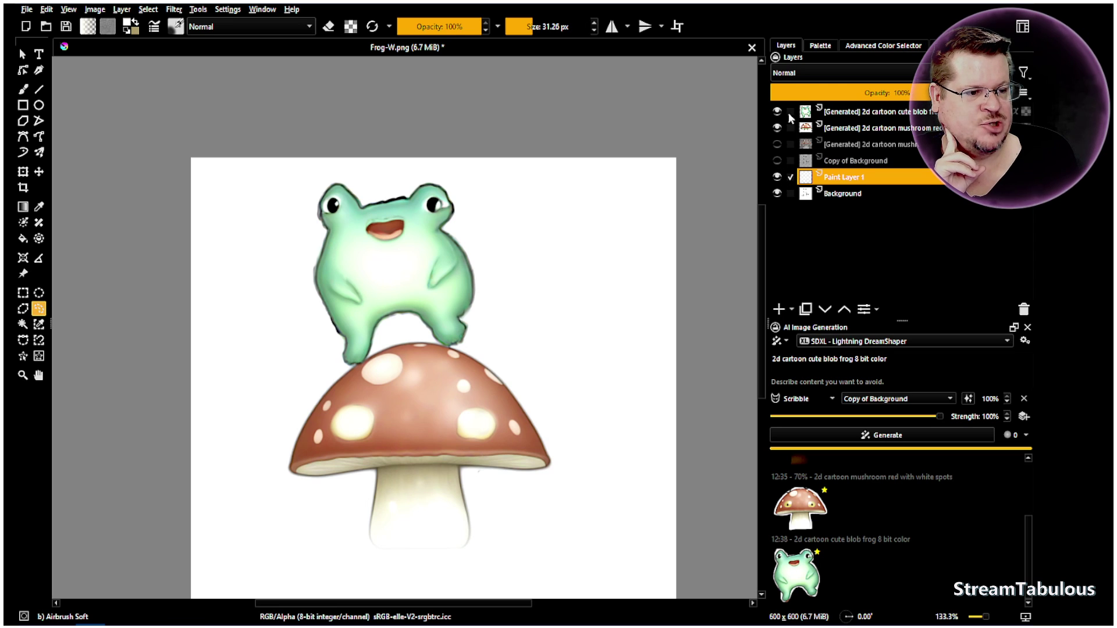
left_click(776, 193)
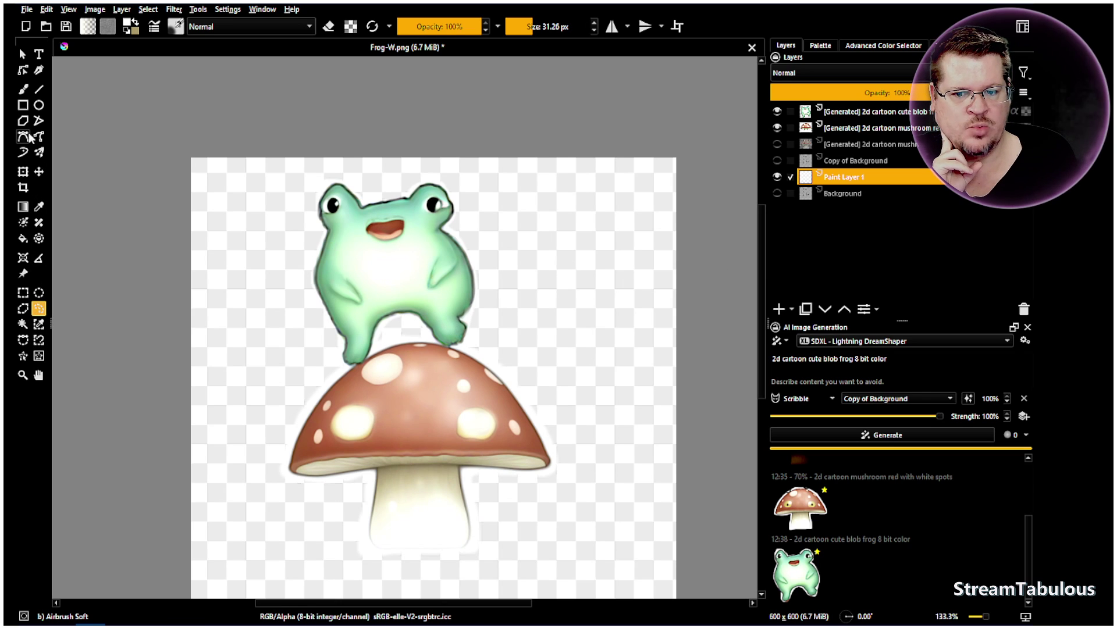
- Fill the new paint layer with black behind the frog and mushroom
left_click(23, 238)
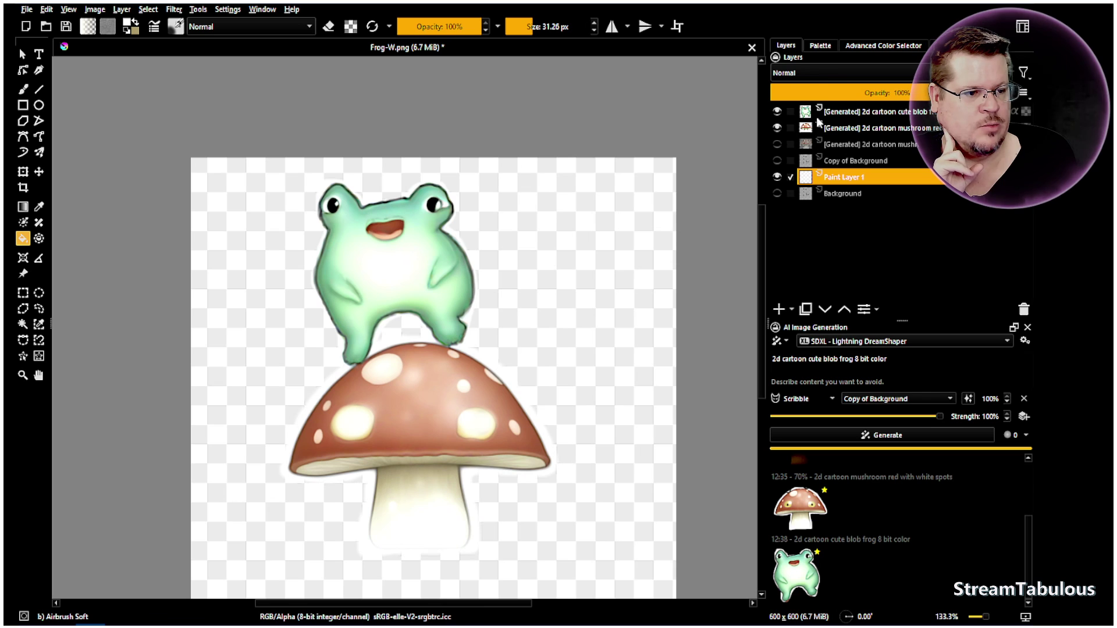
left_click(824, 45)
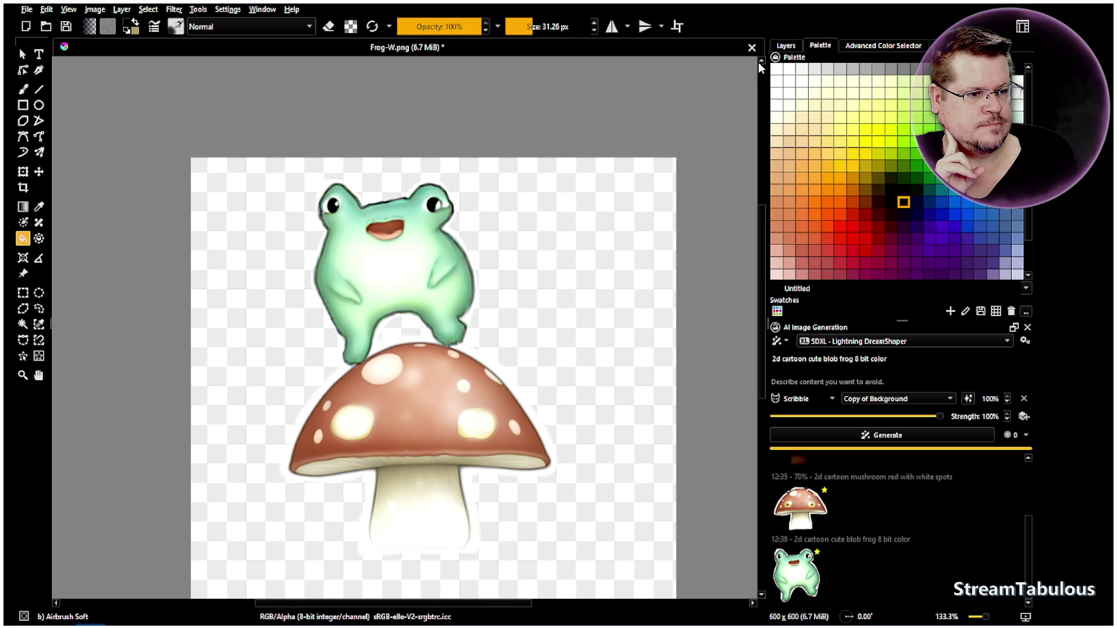
left_click(786, 46)
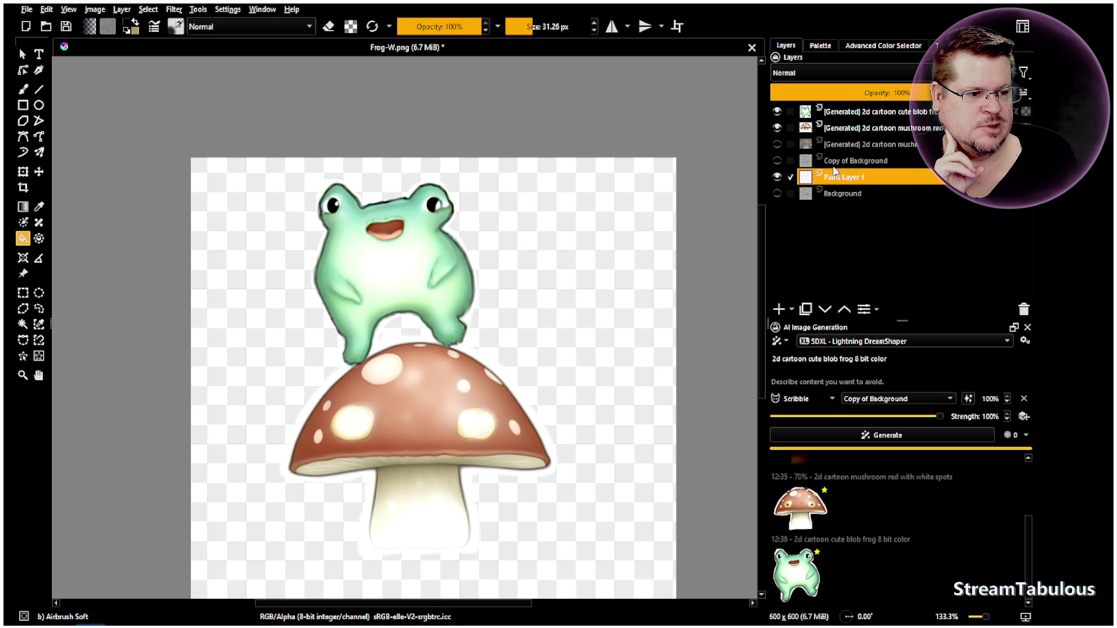
left_click(618, 306)
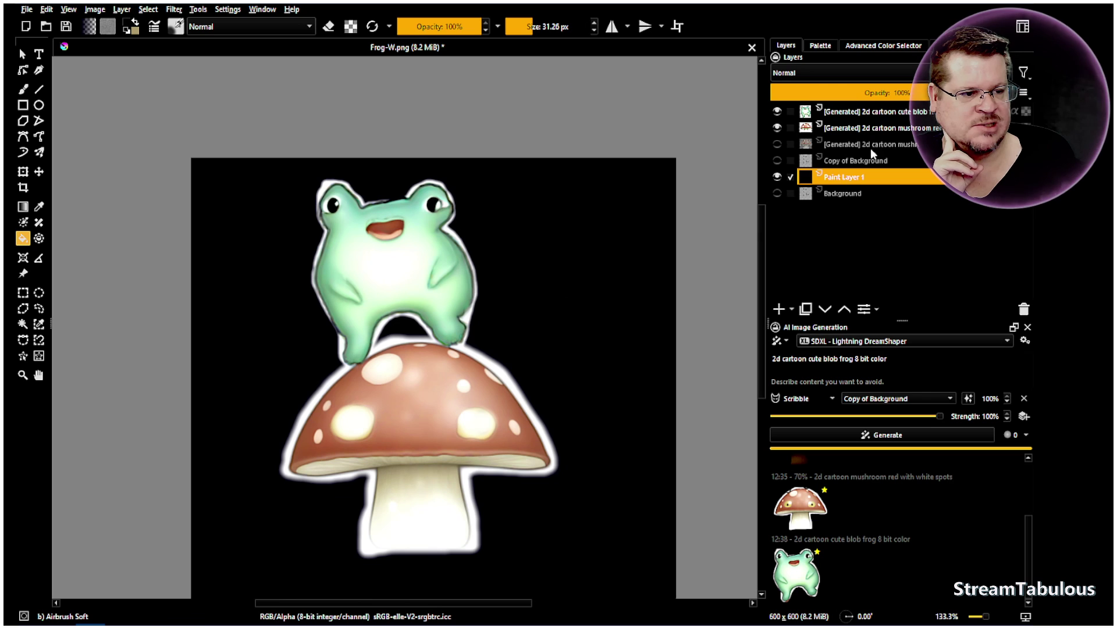
- Erase the white fringe around the mushroom on the generated mushroom layer, using the brush in eraser mode
left_click(872, 128)
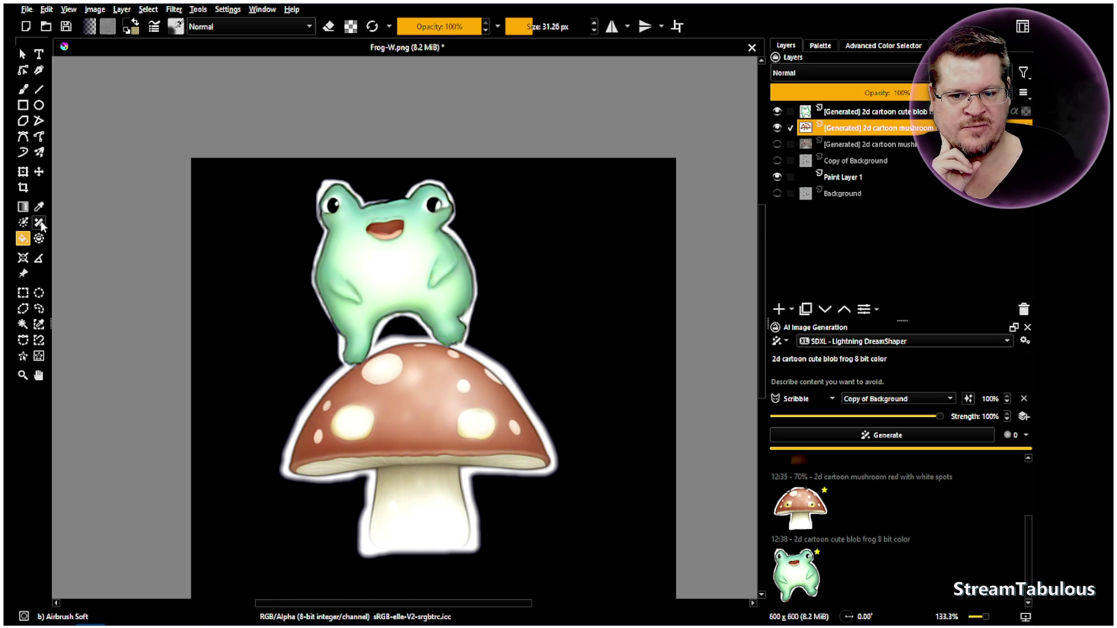
left_click(23, 88)
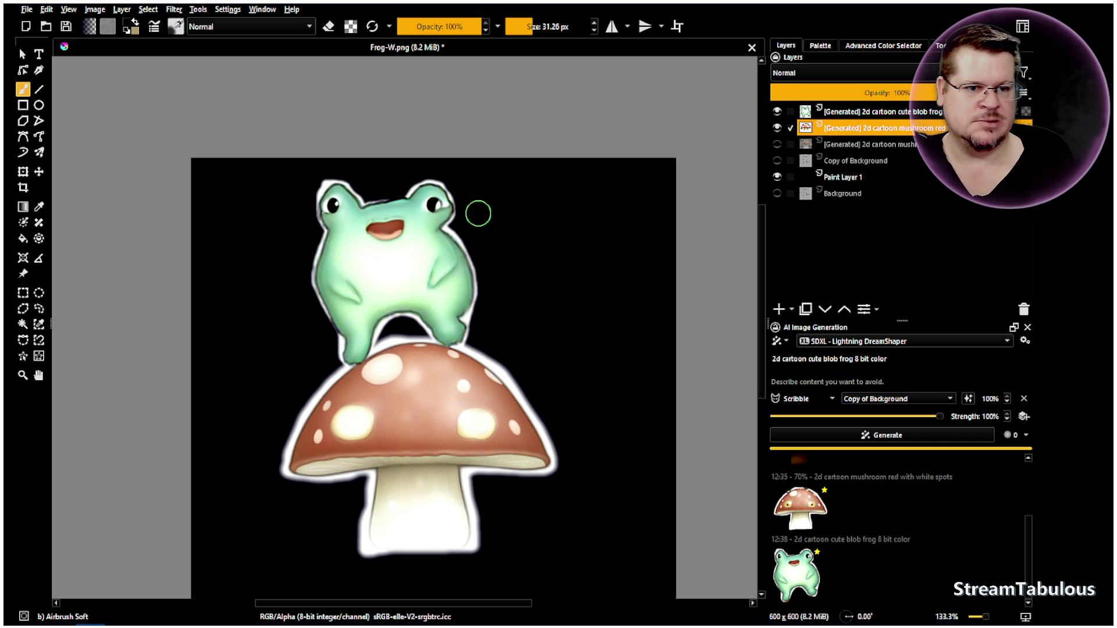
left_click(328, 27)
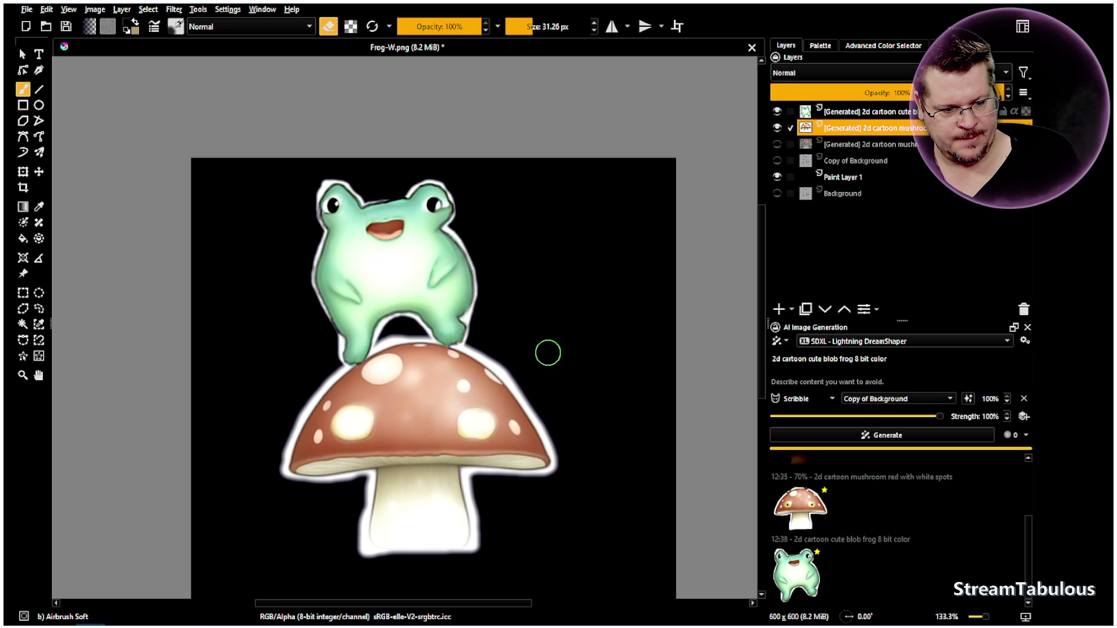
mouse_move(523, 374)
left_mouse_down()
mouse_move(498, 366)
mouse_move(518, 379)
mouse_move(558, 461)
mouse_move(532, 478)
mouse_move(468, 472)
mouse_move(475, 526)
left_mouse_up()
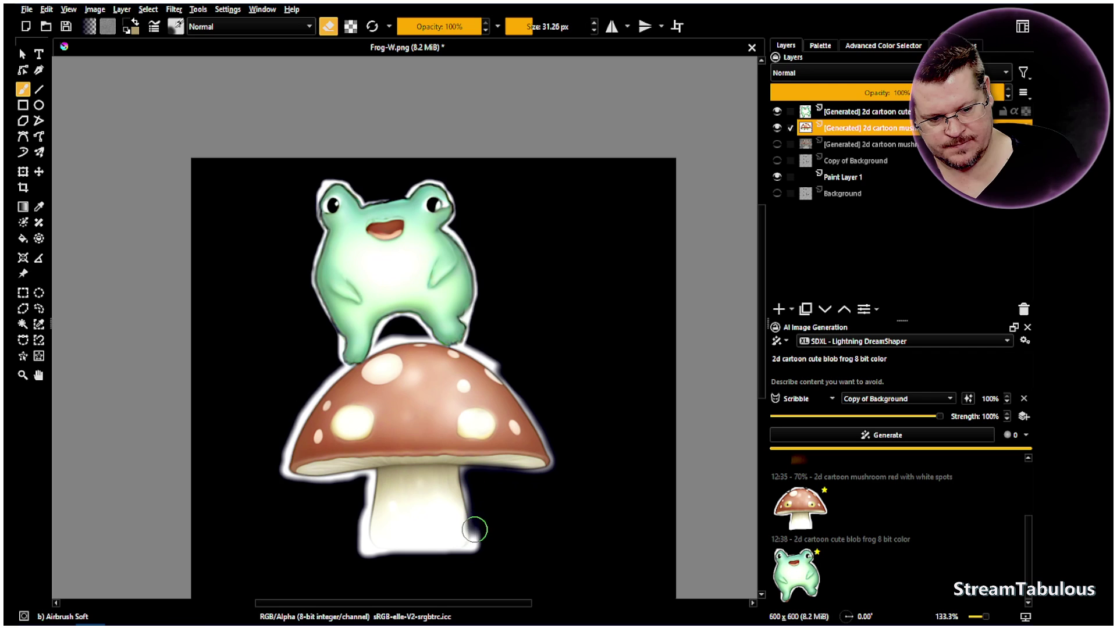
- Hide Paint Layer 1, show Background, and make a freehand selection around the outline of the frog and mushroom
left_click(37, 309)
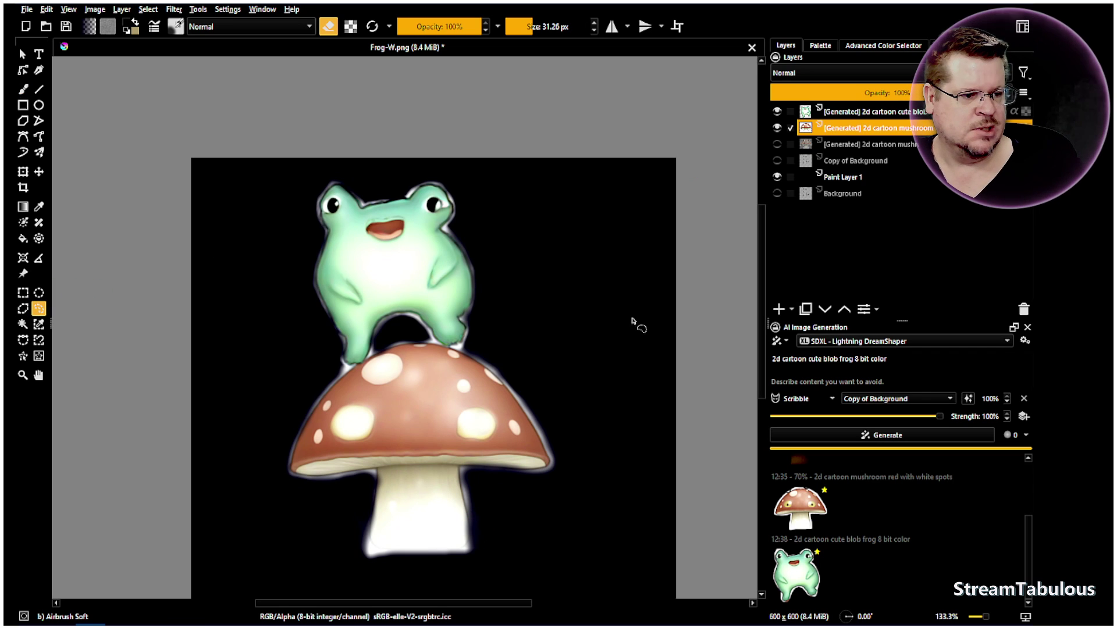
left_click(777, 176)
left_click(777, 193)
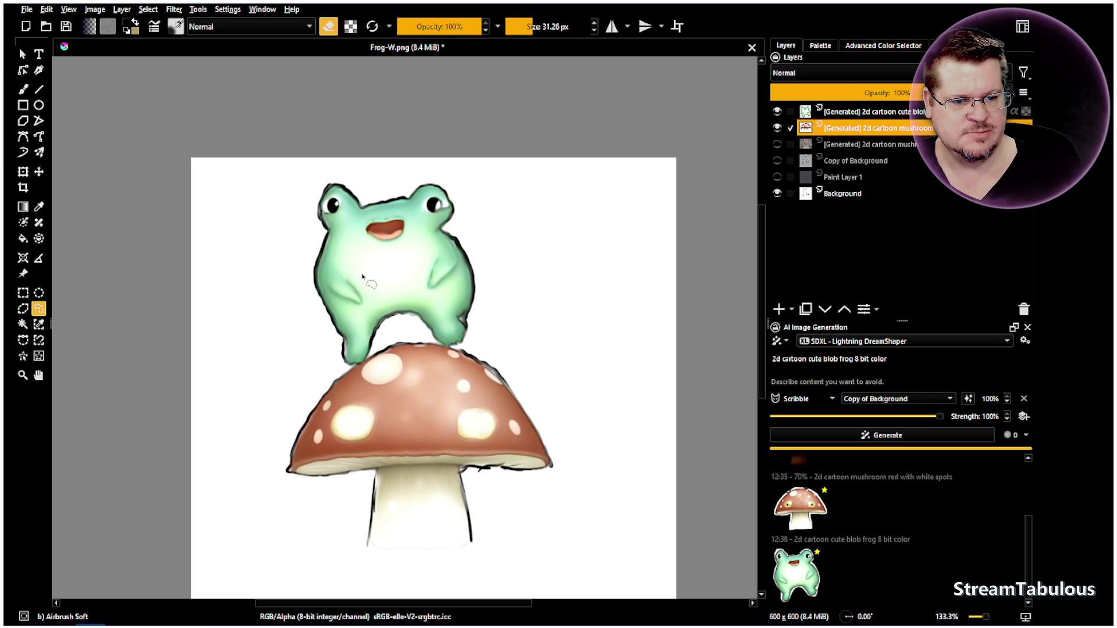
mouse_move(326, 191)
left_mouse_down()
mouse_move(319, 226)
mouse_move(320, 198)
mouse_move(336, 184)
mouse_move(319, 214)
mouse_move(319, 283)
mouse_move(288, 465)
mouse_move(472, 541)
mouse_move(453, 192)
left_mouse_up()
left_click(336, 183)
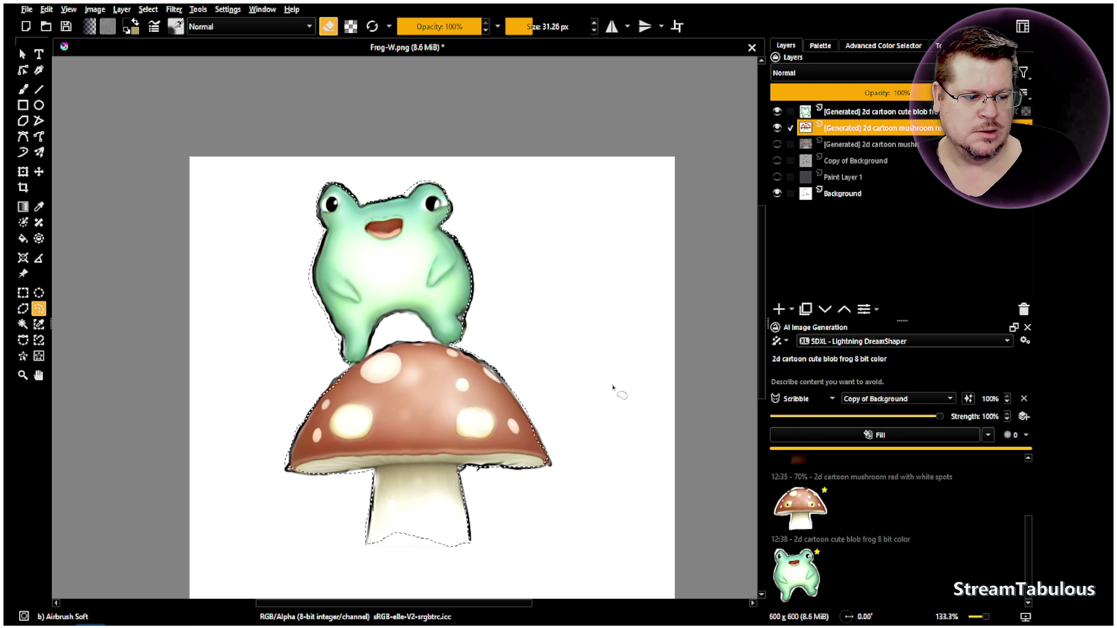
- Remove the Scribble control layer and change the prompt to "2d cartoon forest 8 bit color"
left_click(1024, 399)
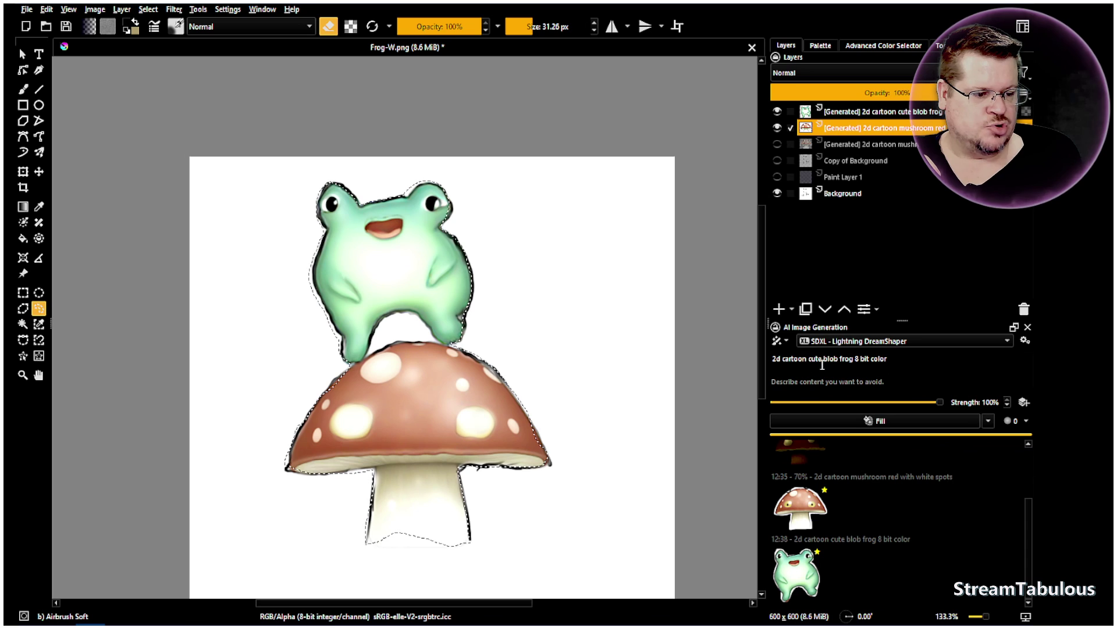
left_click_drag(853, 358, 808, 359)
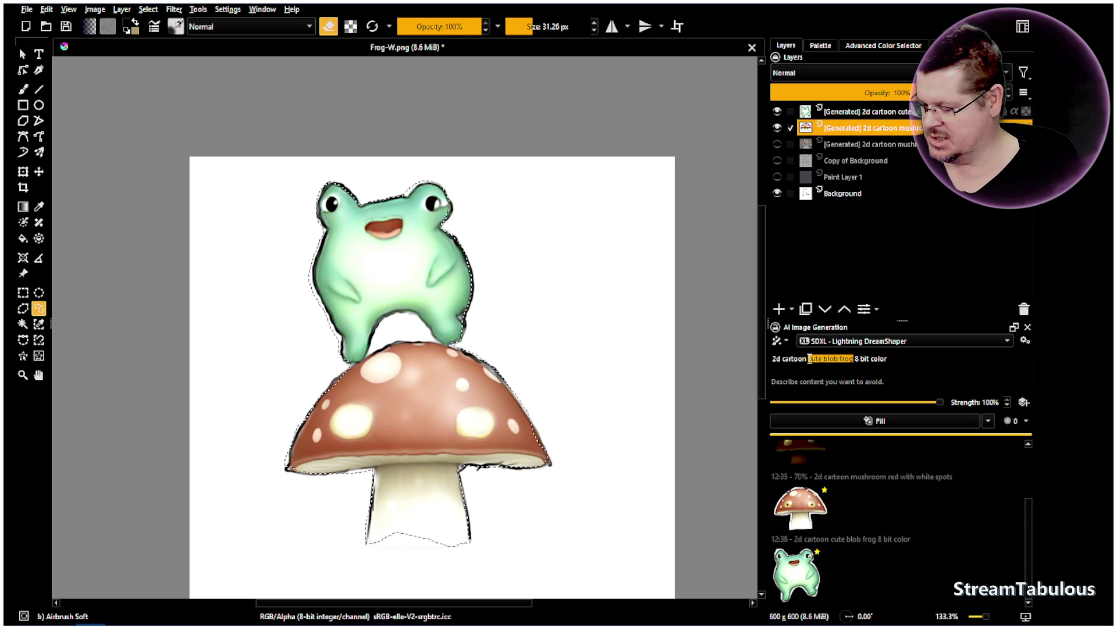
type("forest")
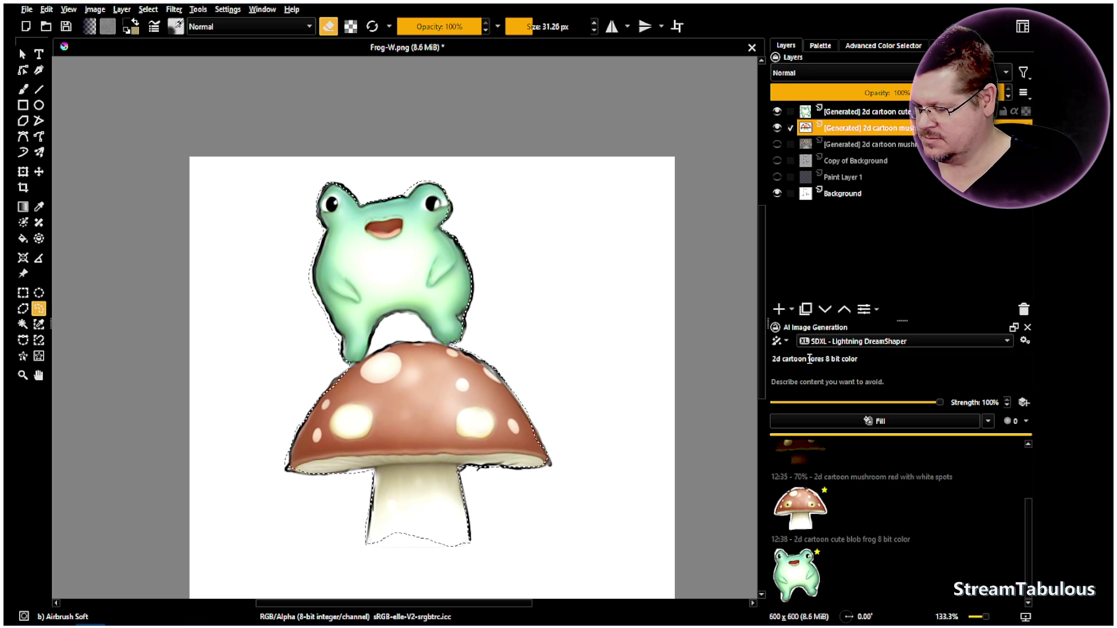
- Switch the generation mode to Replace Background and generate the forest around the selected frog and mushroom
left_click(988, 421)
left_click(893, 511)
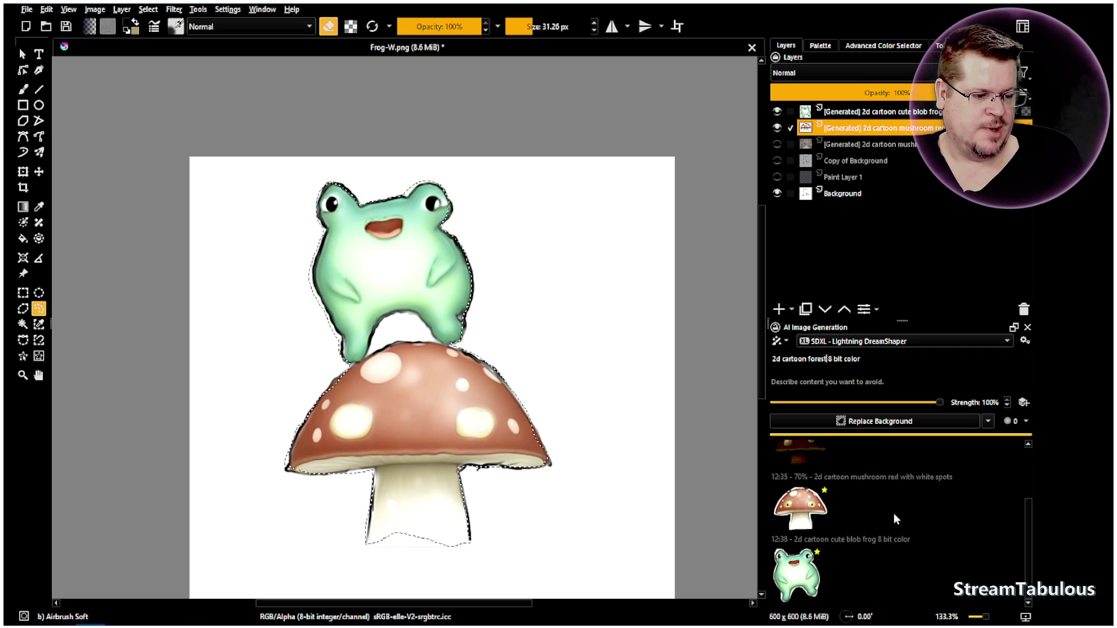
left_click(879, 423)
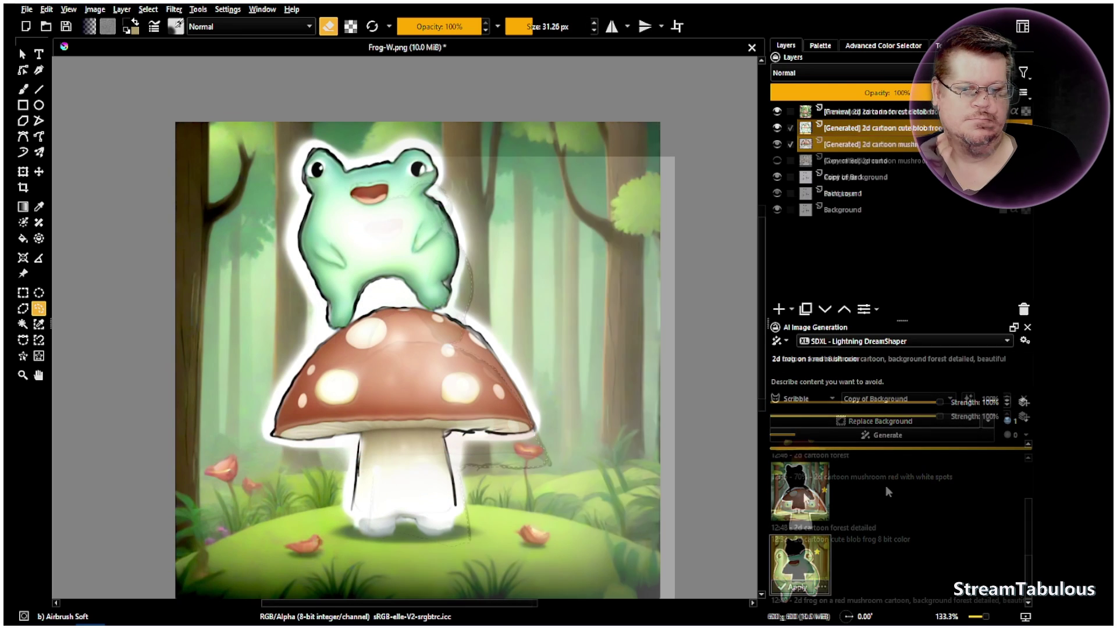
- Compare the generated forest backgrounds on the canvas and apply the "2d cartoon forest detailed" result
scroll(818, 509, "up", 3)
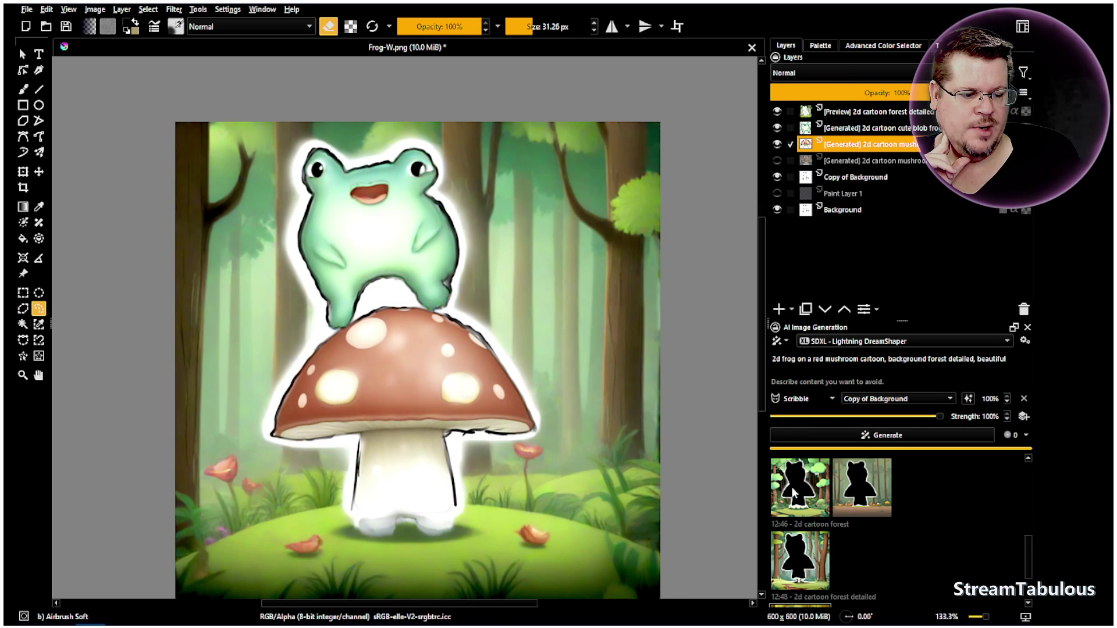
left_click(823, 494)
left_click(848, 490)
left_click(800, 557)
scroll(857, 543, "down", 2)
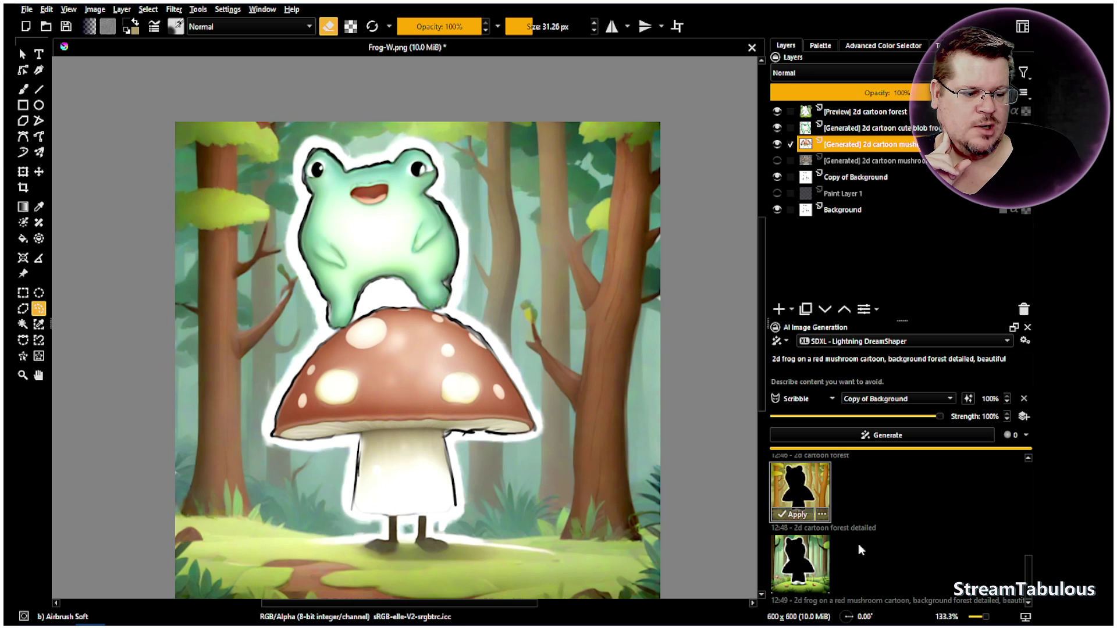
left_click(812, 573)
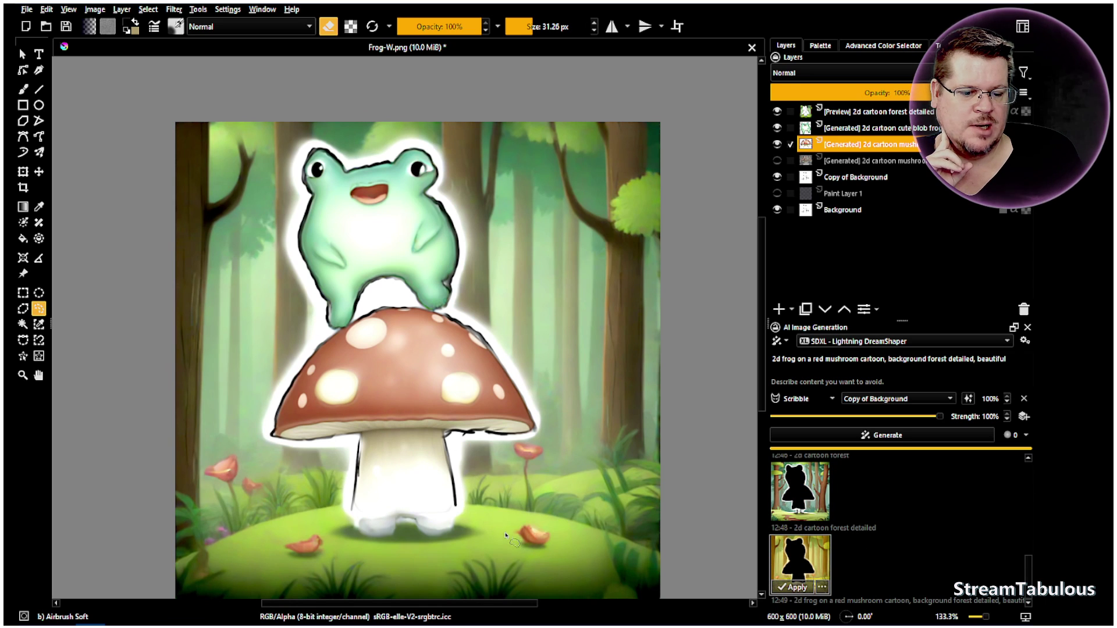
left_click(781, 589)
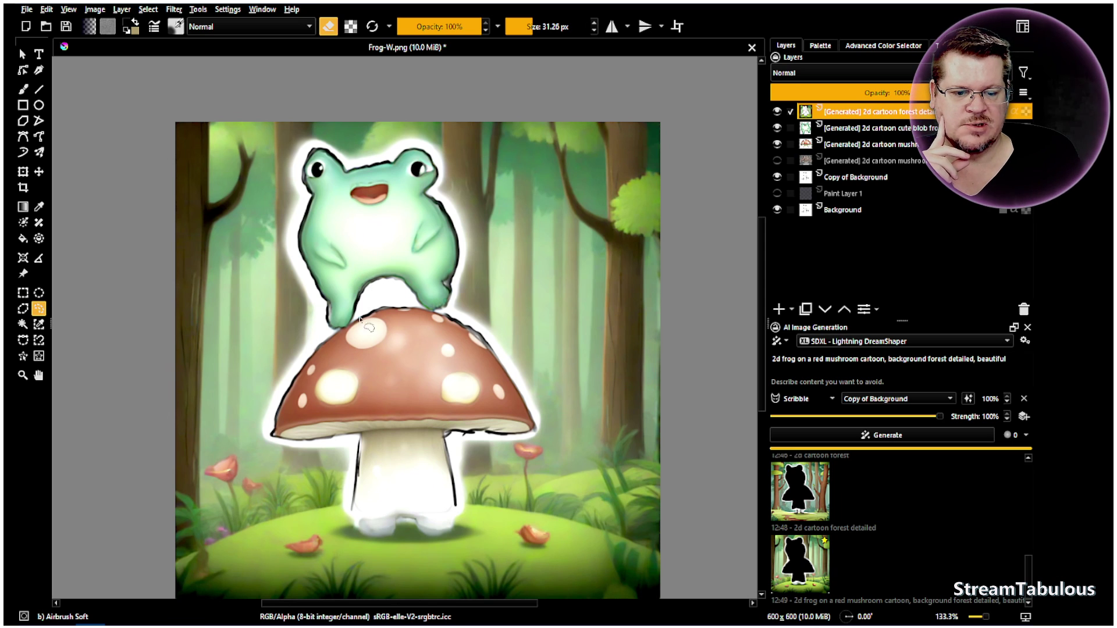
- Remove the Scribble control layer from the current generation settings
scroll(313, 356, "up", 2)
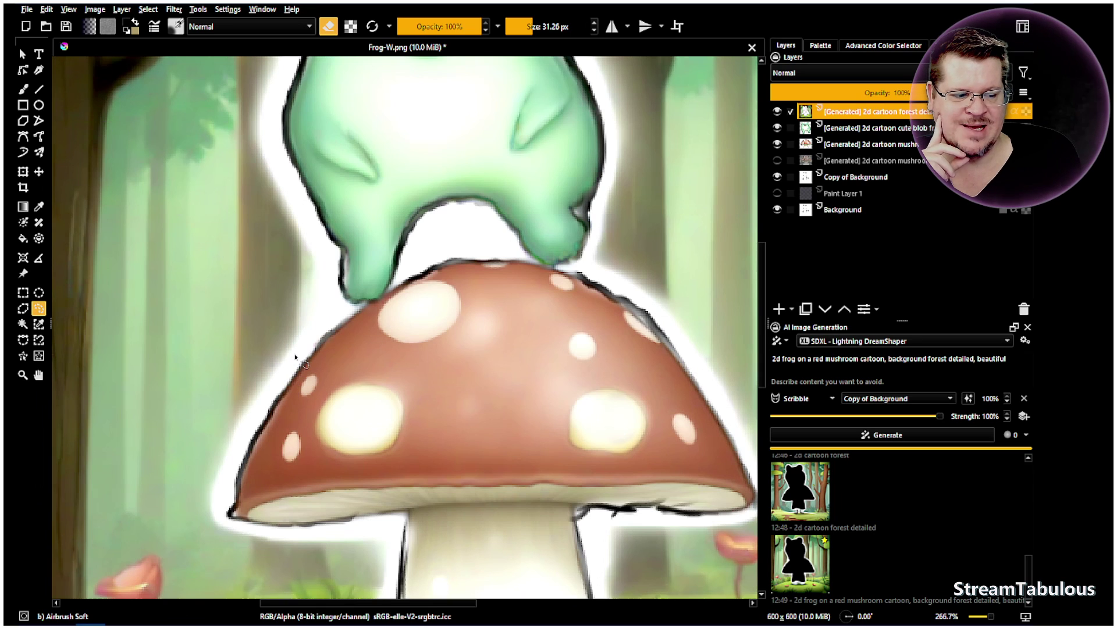
left_click(1024, 399)
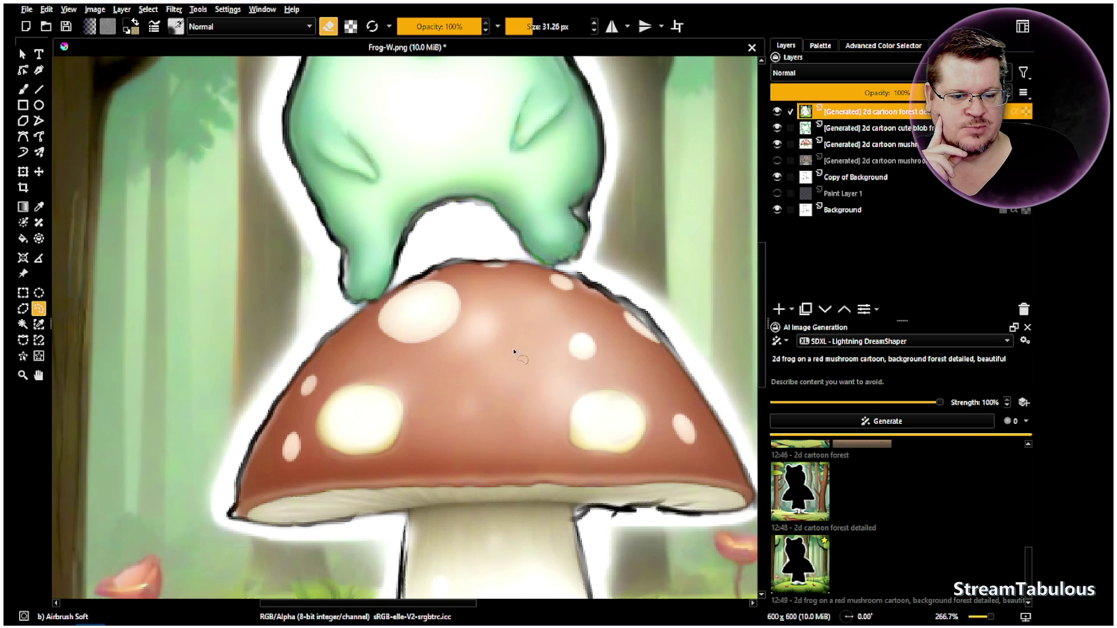
left_click_drag(299, 300, 328, 300)
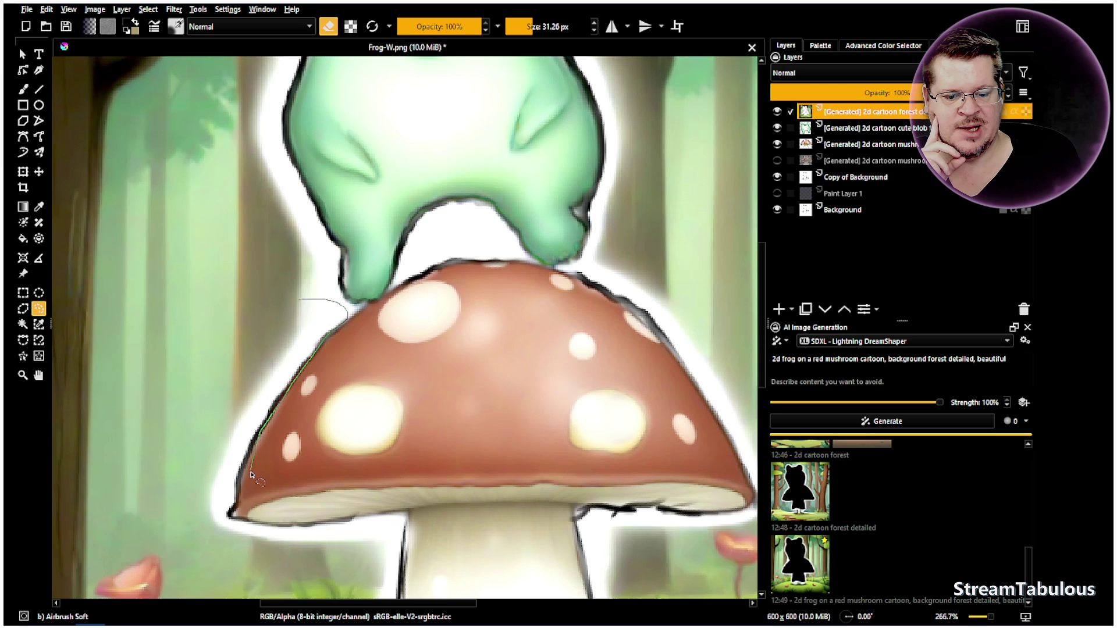
left_click_drag(196, 461, 259, 324)
mouse_move(308, 298)
left_mouse_down()
mouse_move(351, 301)
mouse_move(336, 377)
mouse_move(300, 410)
left_mouse_up()
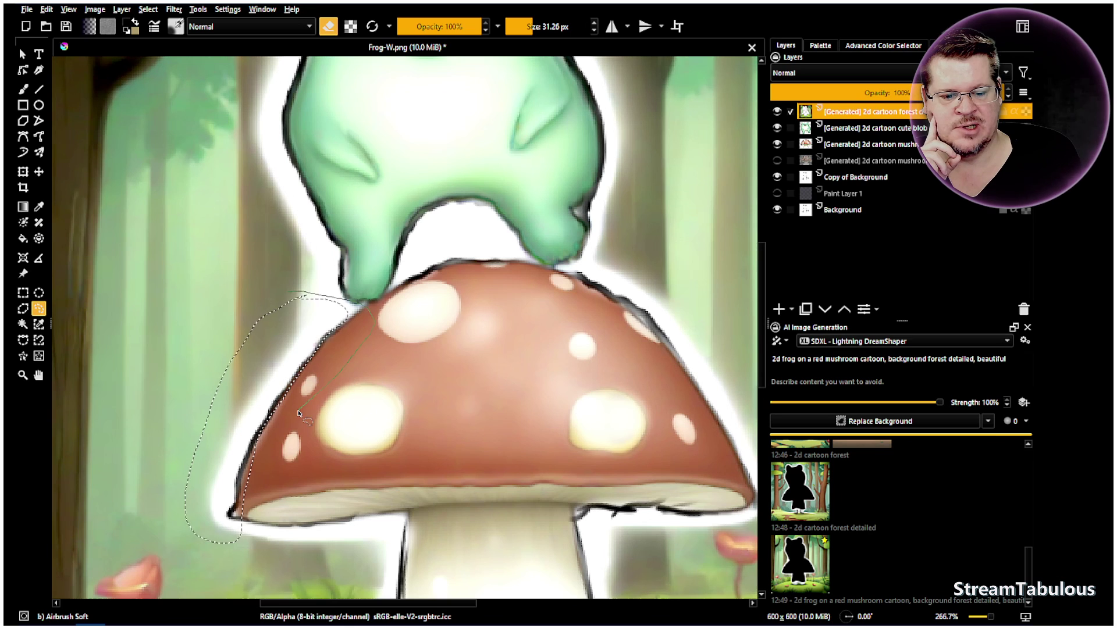
left_click(285, 274)
- Make a freehand selection around the white halo along the mushroom cap's left edge and underside up to the stem
left_click_drag(285, 285, 350, 321)
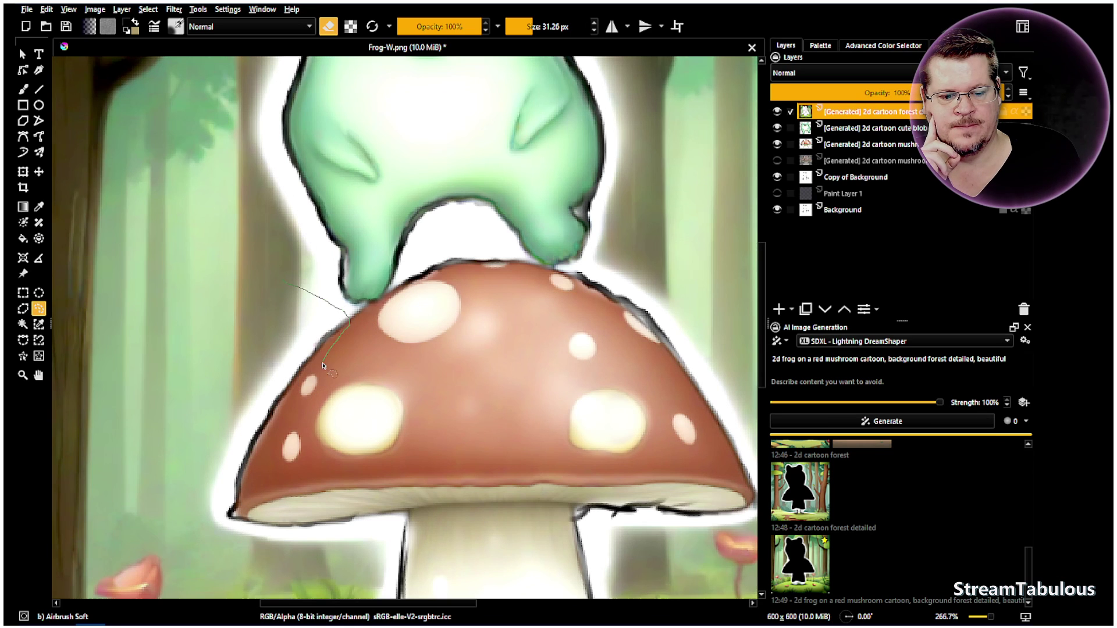
left_click_drag(258, 490, 258, 510)
mouse_move(427, 534)
left_mouse_down()
mouse_move(411, 560)
mouse_move(366, 566)
left_mouse_up()
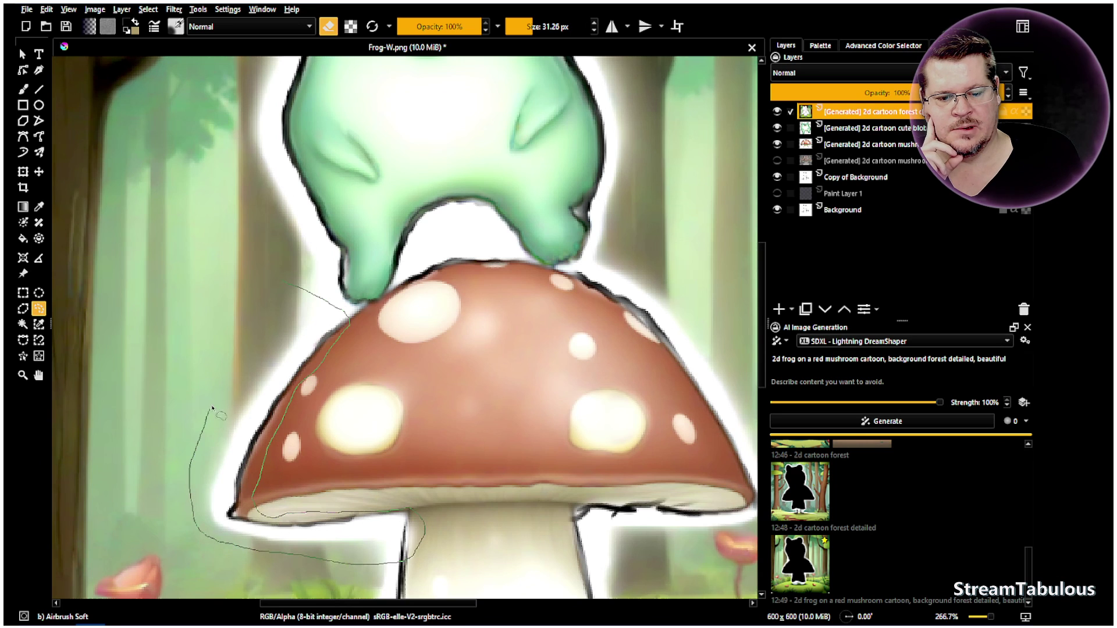
left_click_drag(286, 298, 286, 286)
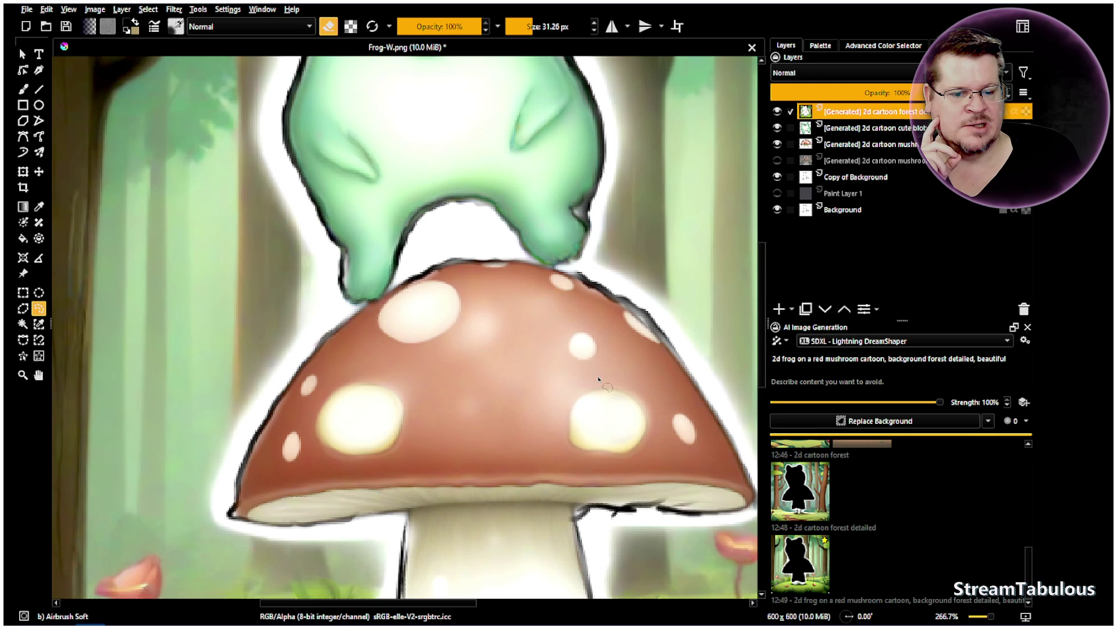
- Set up a custom generation for the selection with Entire Image as context and Inpaint as the fill mode
left_click(989, 422)
left_click(954, 520)
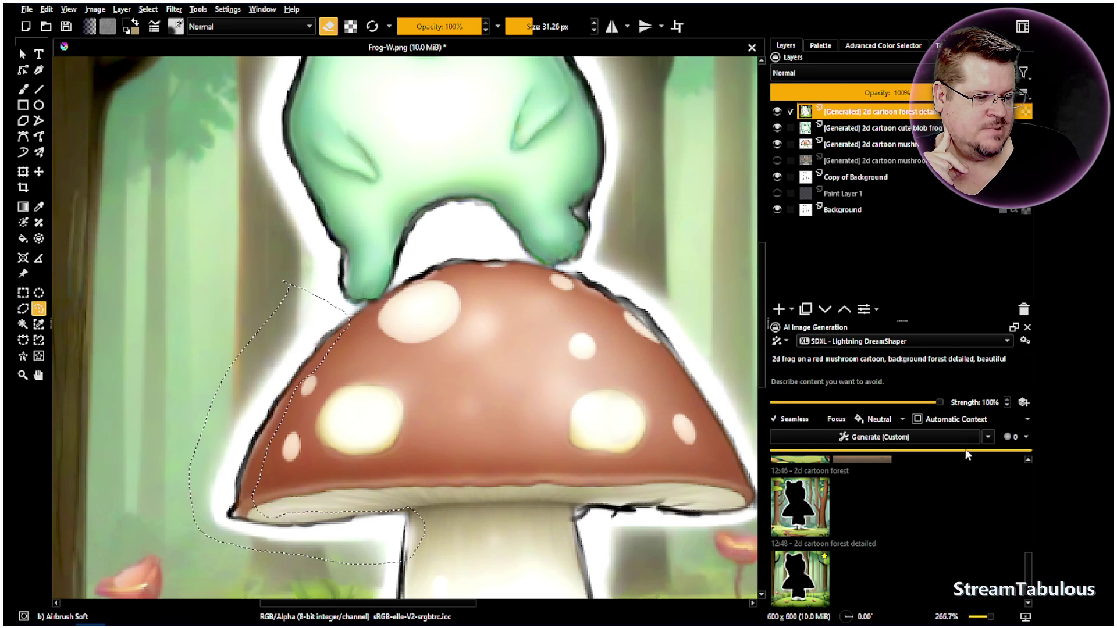
left_click(983, 421)
left_click(965, 451)
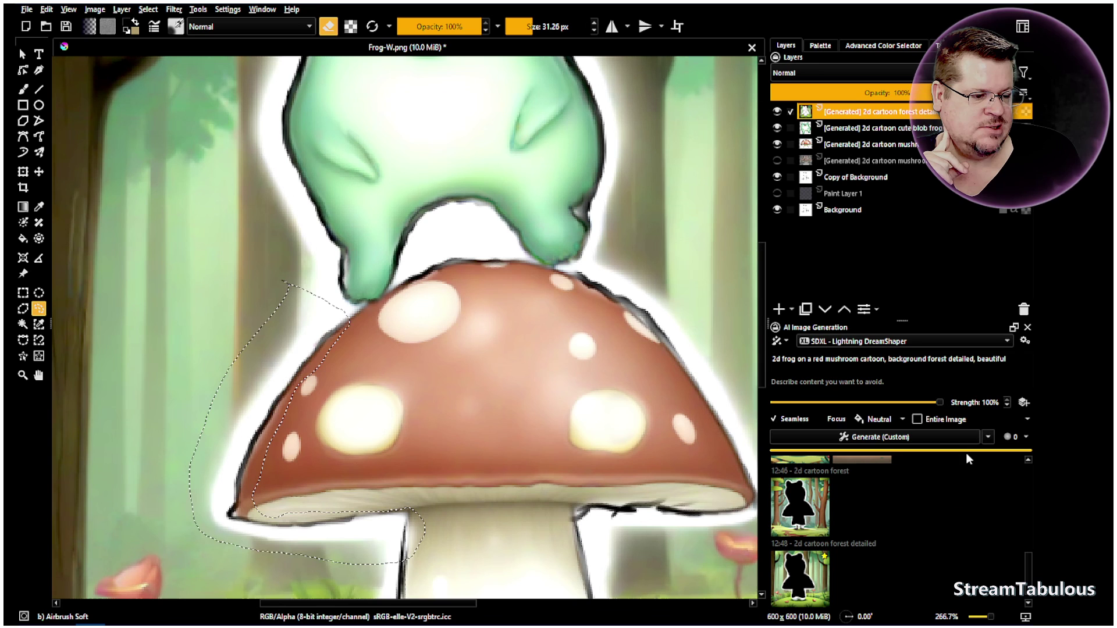
left_click(896, 418)
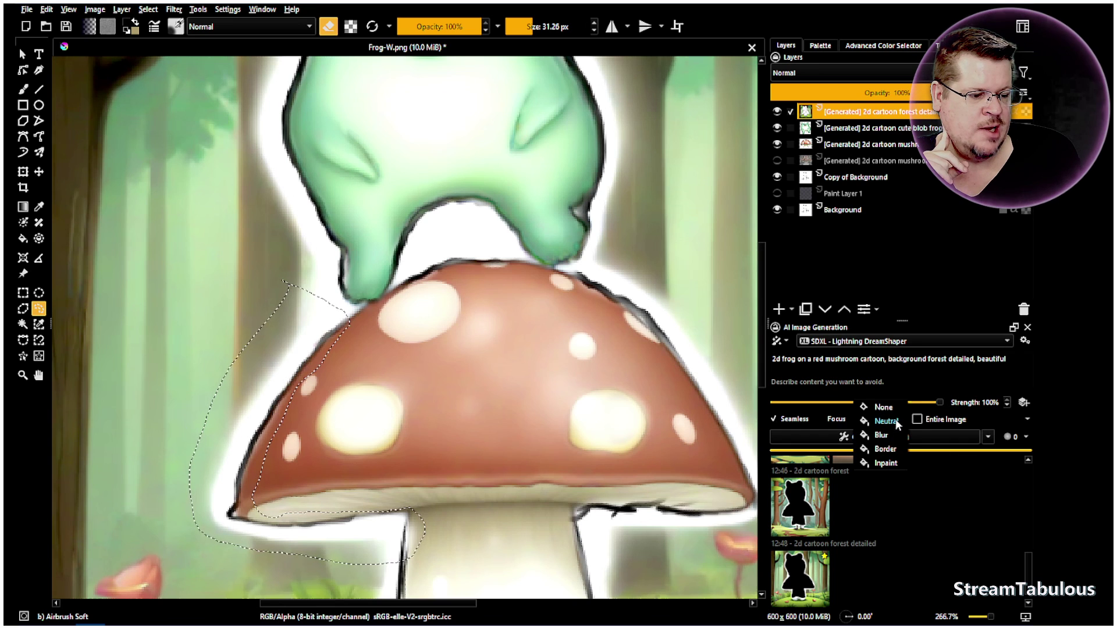
left_click(886, 462)
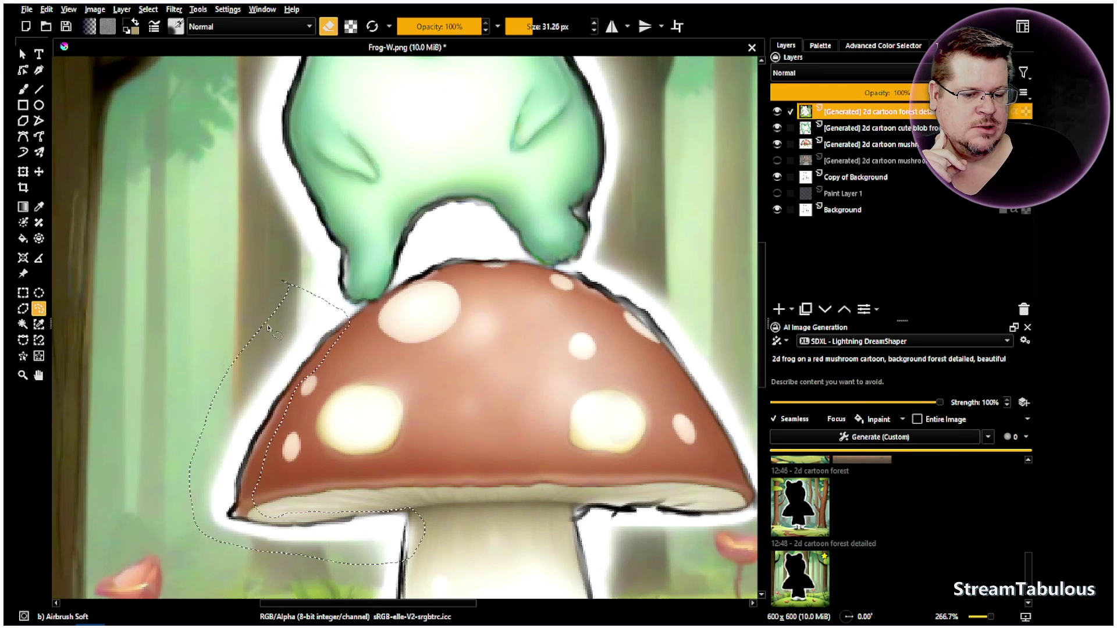
- Generate the custom fill for the mushroom's left edge, apply the result and clear the selection
left_click(854, 436)
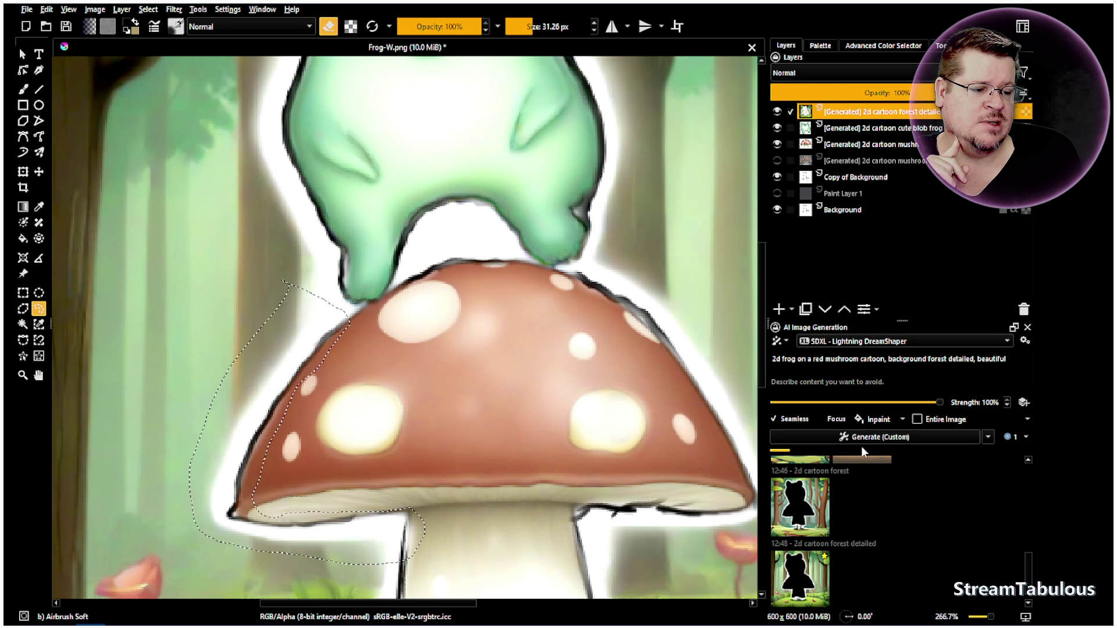
scroll(471, 438, "down", 2)
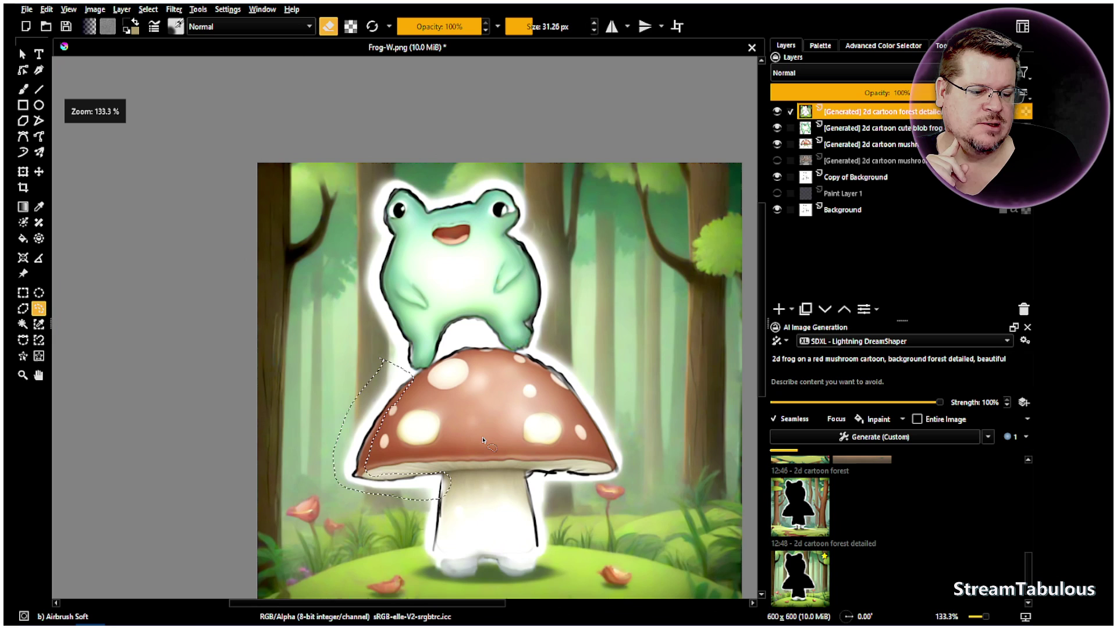
scroll(522, 450, "up", 1)
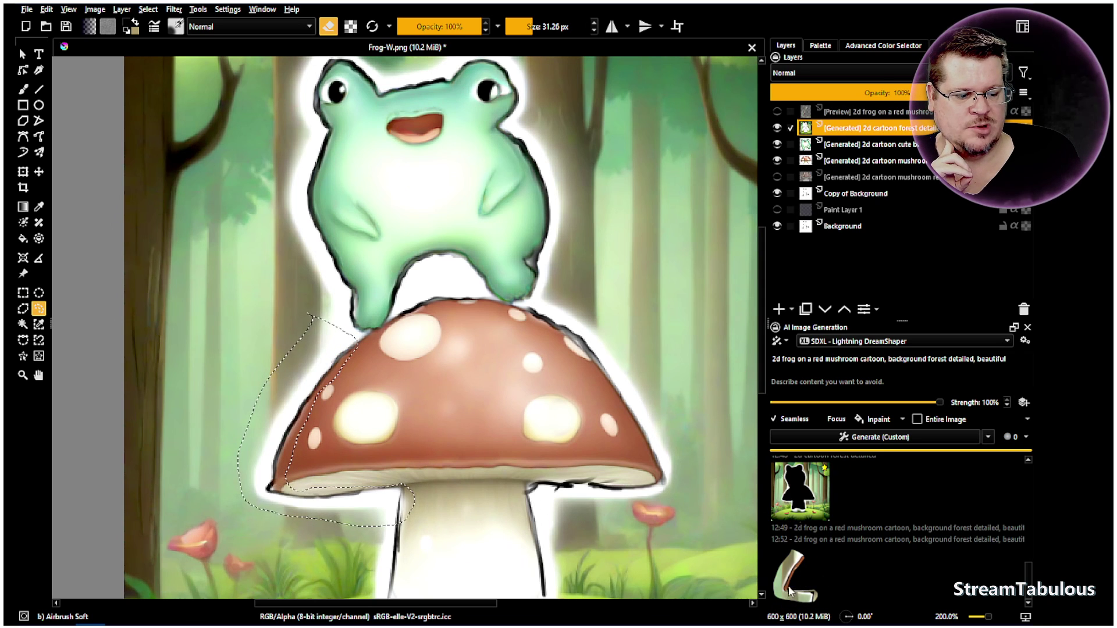
left_click(787, 598)
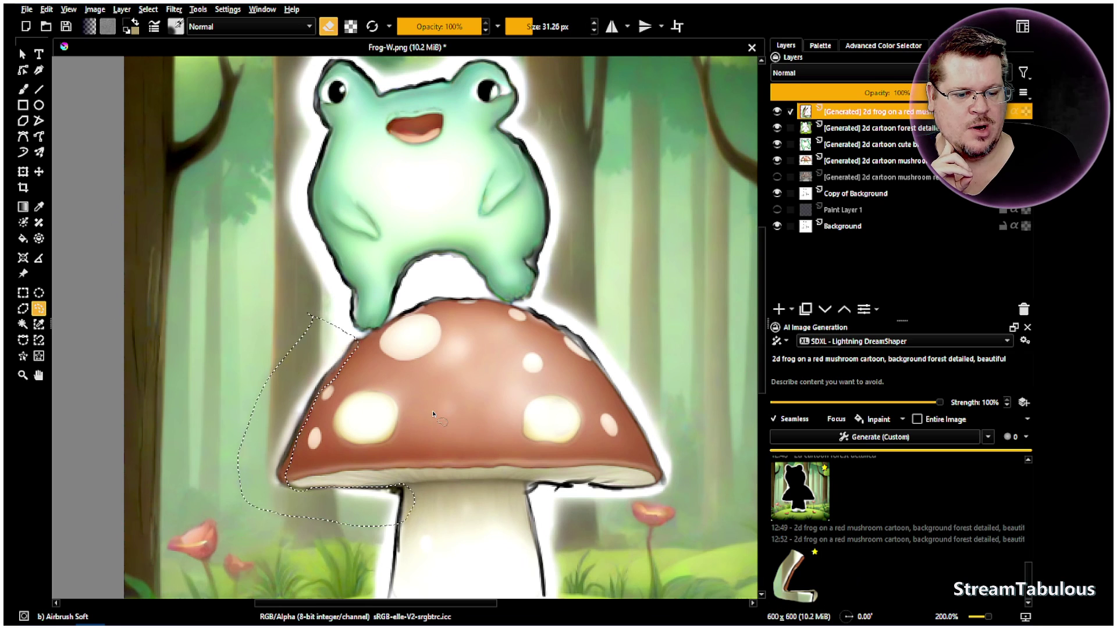
key("ctrl+shift+a")
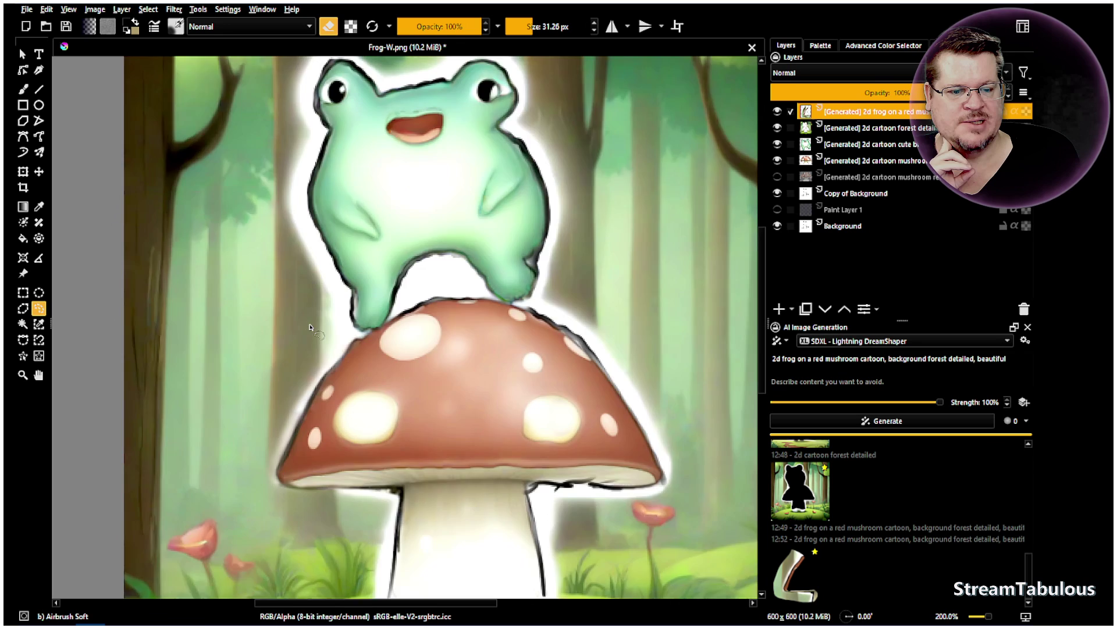
- Preview and apply the generated inpaint for the selection along the frog's left side and leg
scroll(310, 327, "down", 2)
scroll(307, 246, "up", 1)
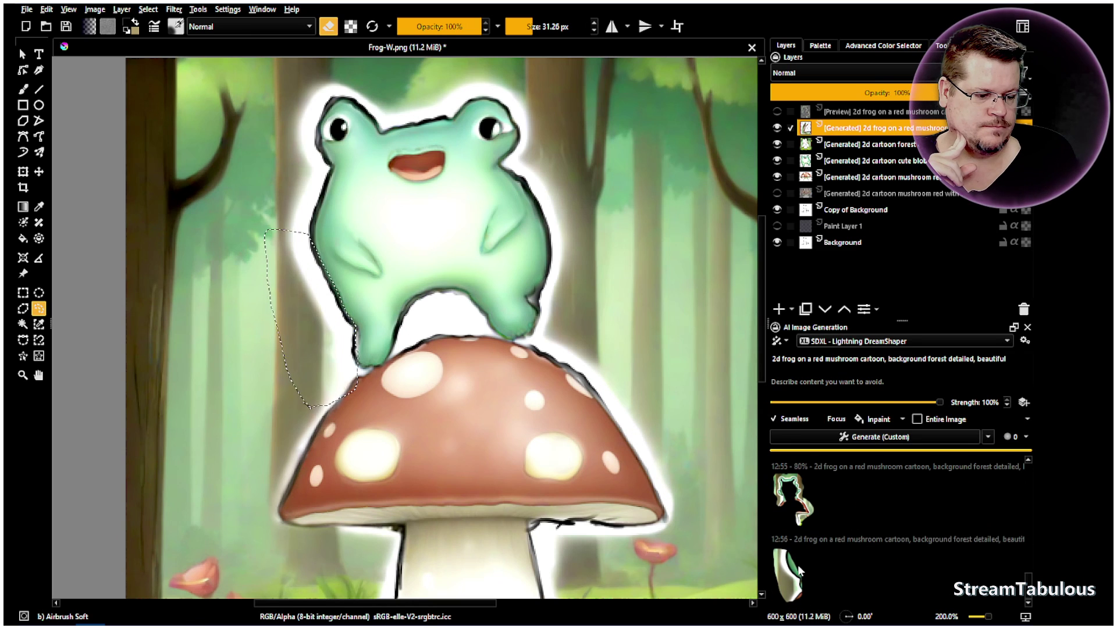
mouse_move(798, 564)
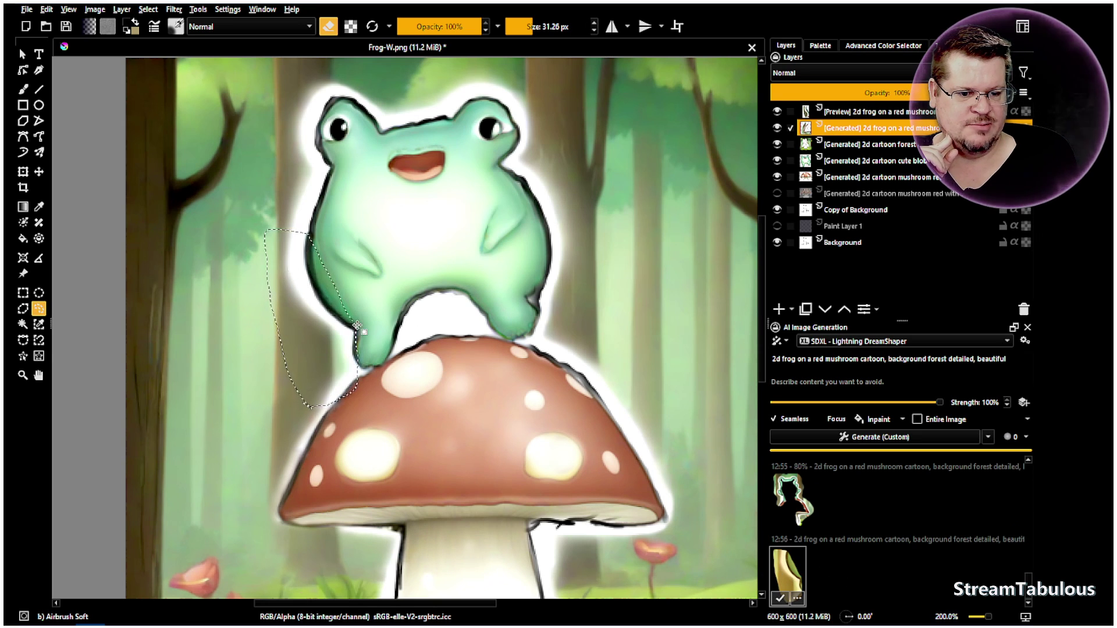
left_click(780, 596)
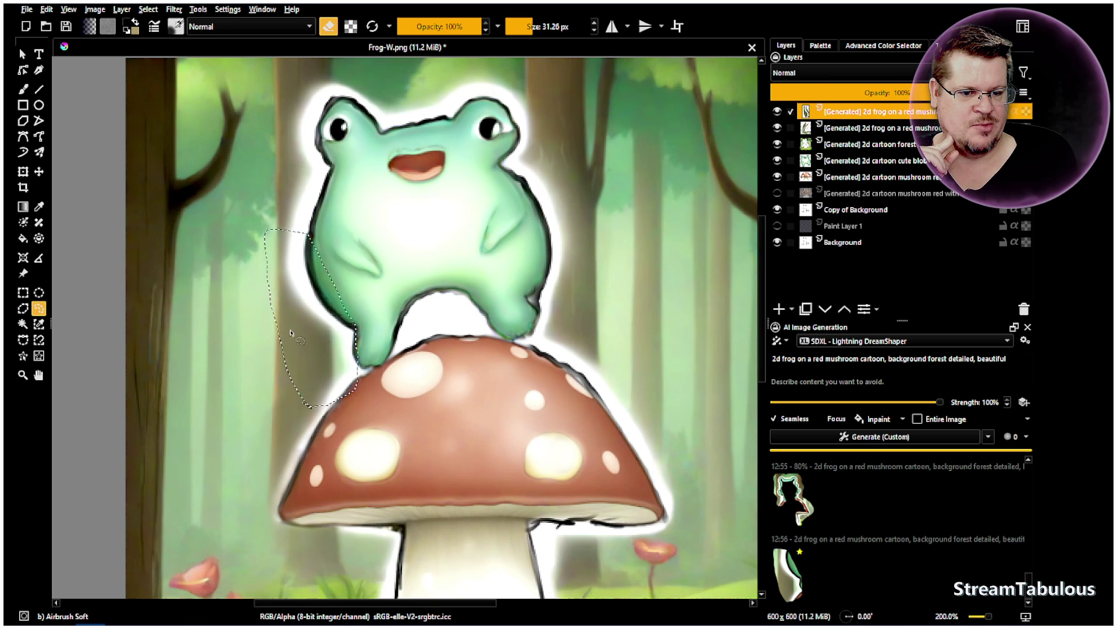
- Flatten all layers of the frog image into a single merged layer
scroll(313, 298, "up", 1)
scroll(312, 297, "up", 1)
scroll(308, 293, "down", 1)
scroll(302, 287, "up", 1)
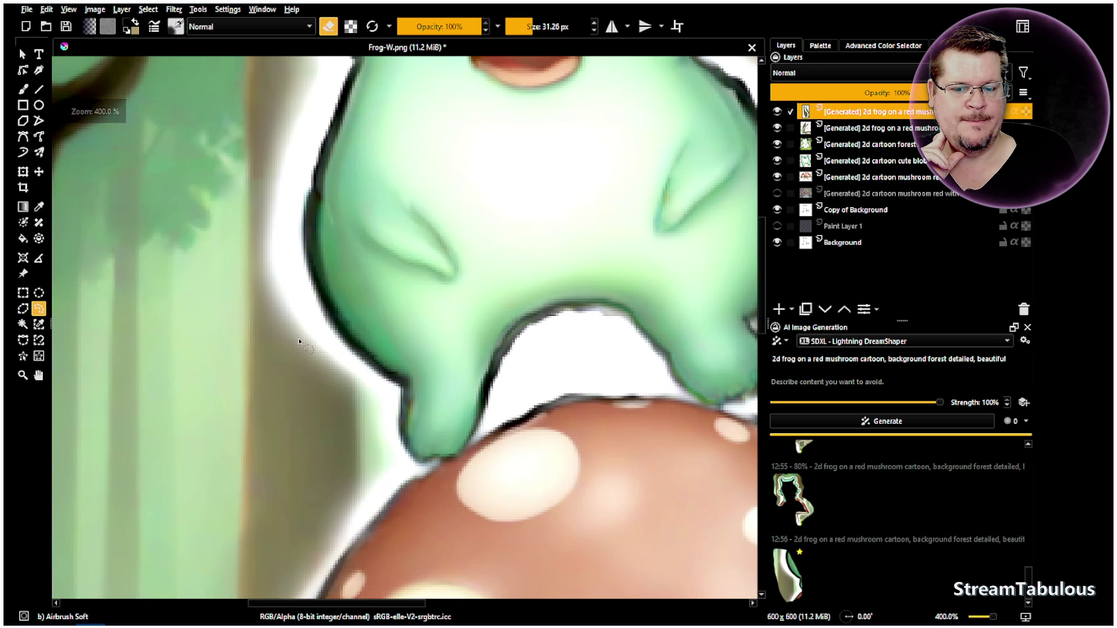
key("p")
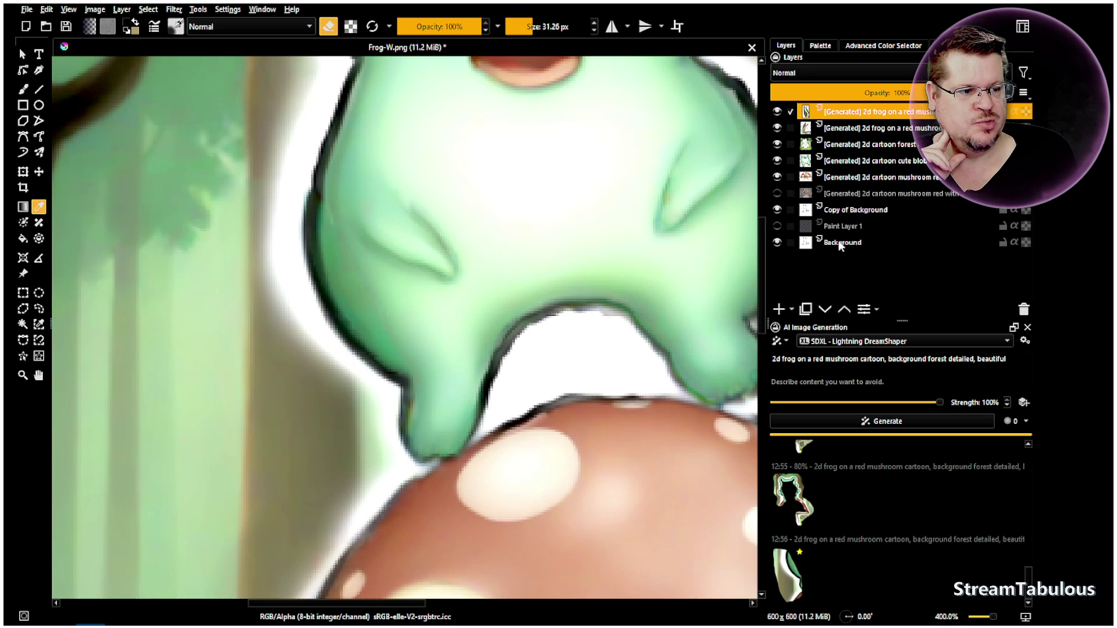
right_click(839, 143)
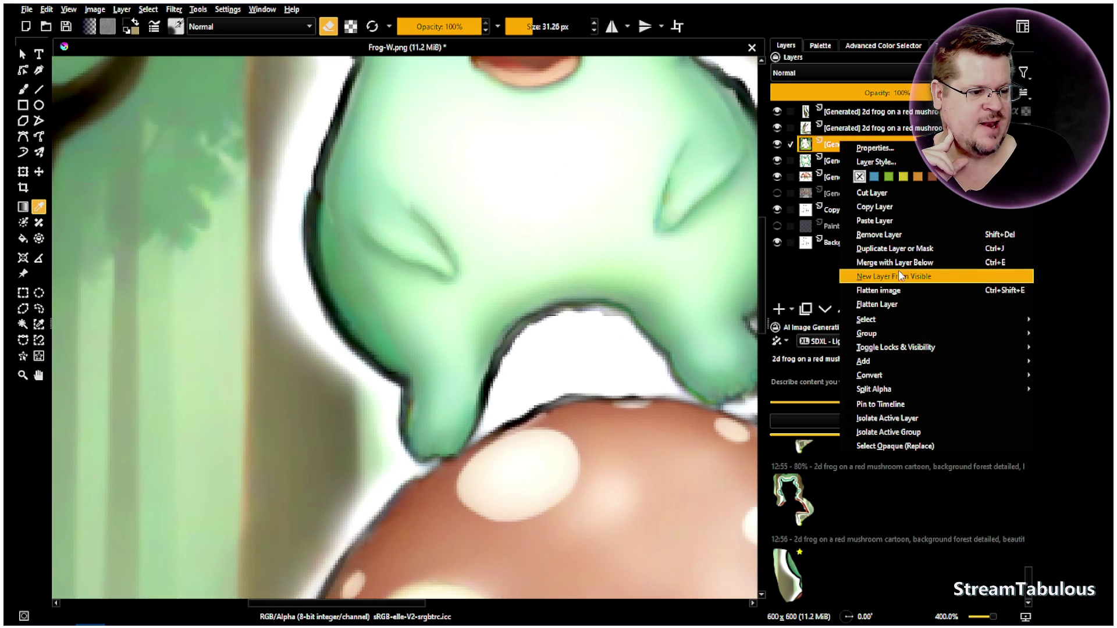
left_click(875, 290)
left_click(588, 325)
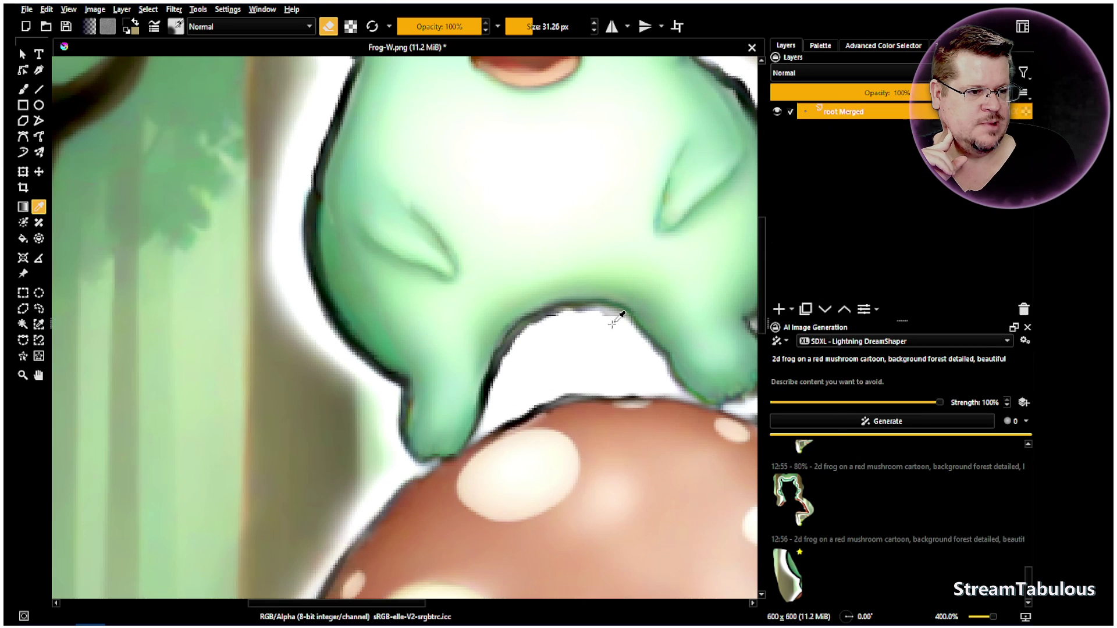
- Check the root Merged layer by toggling its visibility and duplicate it as a working copy
left_click(778, 112)
left_click(777, 112)
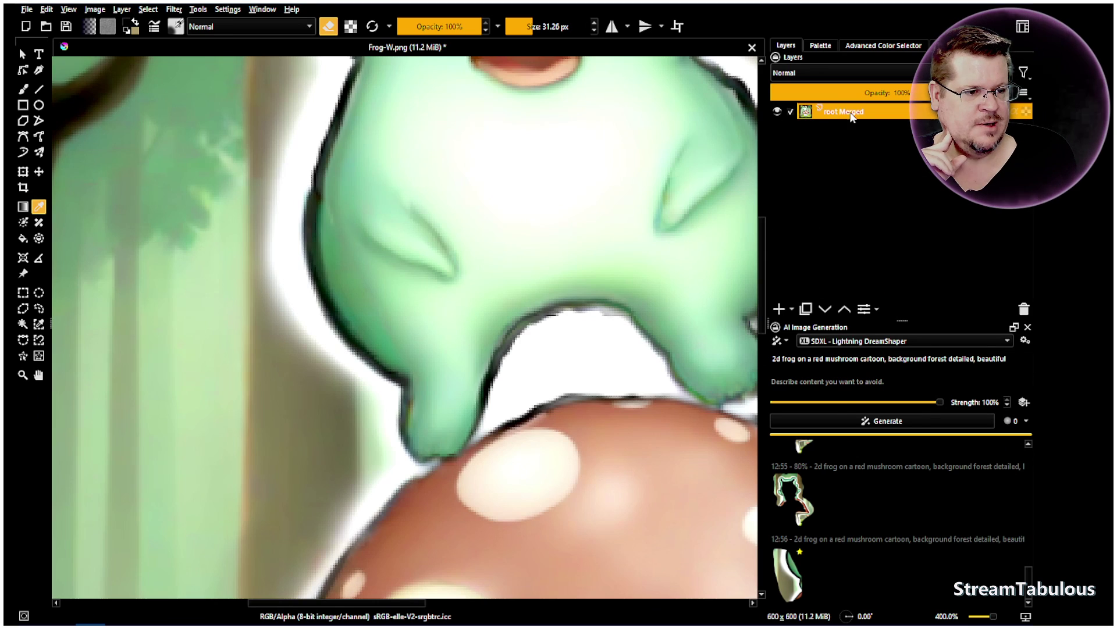
right_click(841, 112)
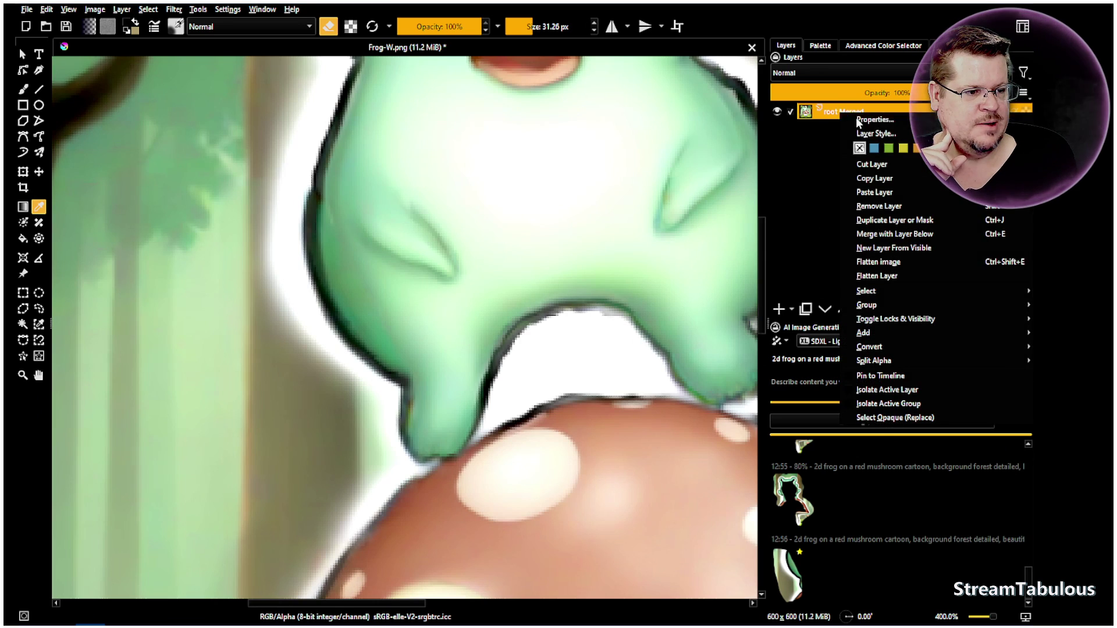
left_click(883, 222)
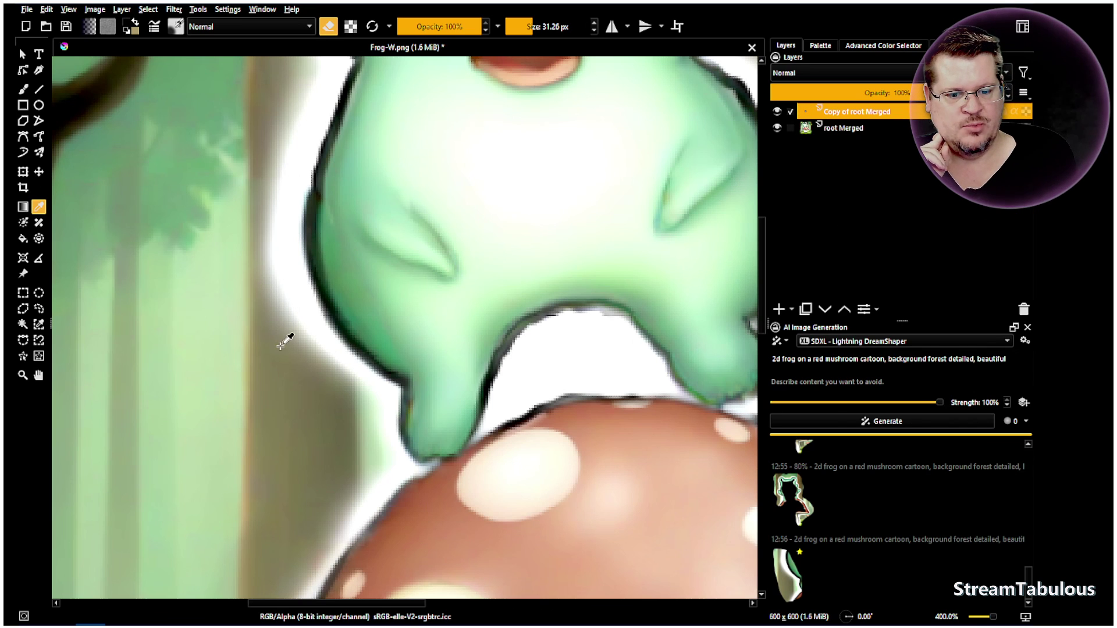
- Turn off eraser mode and airbrush the tree trunk's brown over the white halo along the frog's left side, undoing the excess stroke
key("e")
left_click(23, 90)
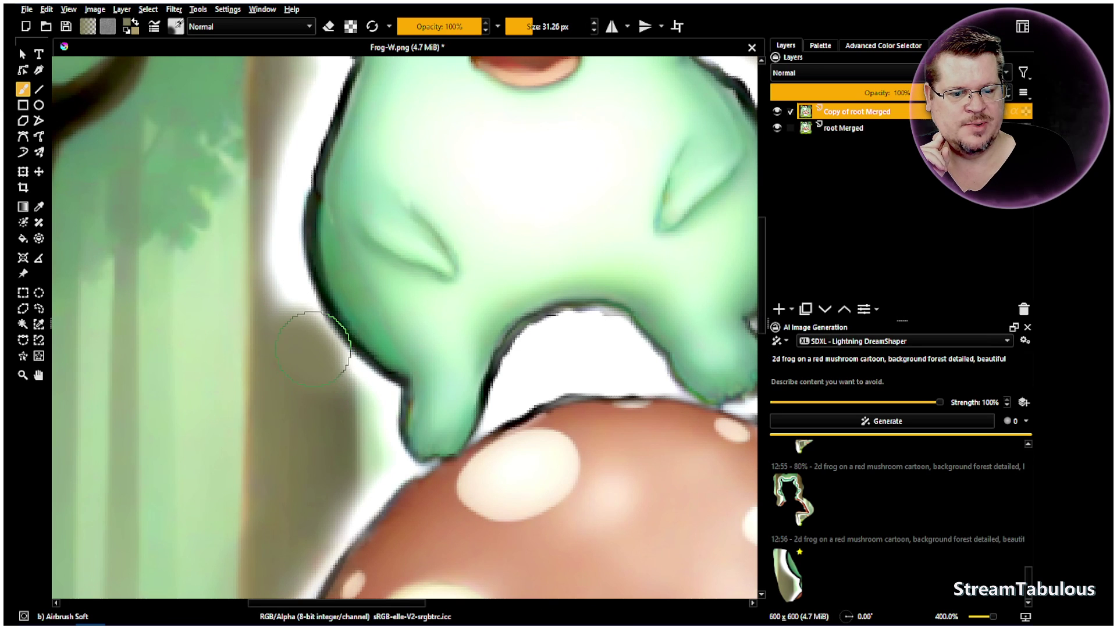
mouse_move(281, 217)
left_mouse_down()
mouse_move(280, 278)
mouse_move(298, 307)
mouse_move(304, 120)
mouse_move(284, 199)
mouse_move(313, 88)
mouse_move(284, 170)
mouse_move(280, 246)
mouse_move(295, 319)
mouse_move(326, 407)
left_mouse_up()
key("ctrl+z")
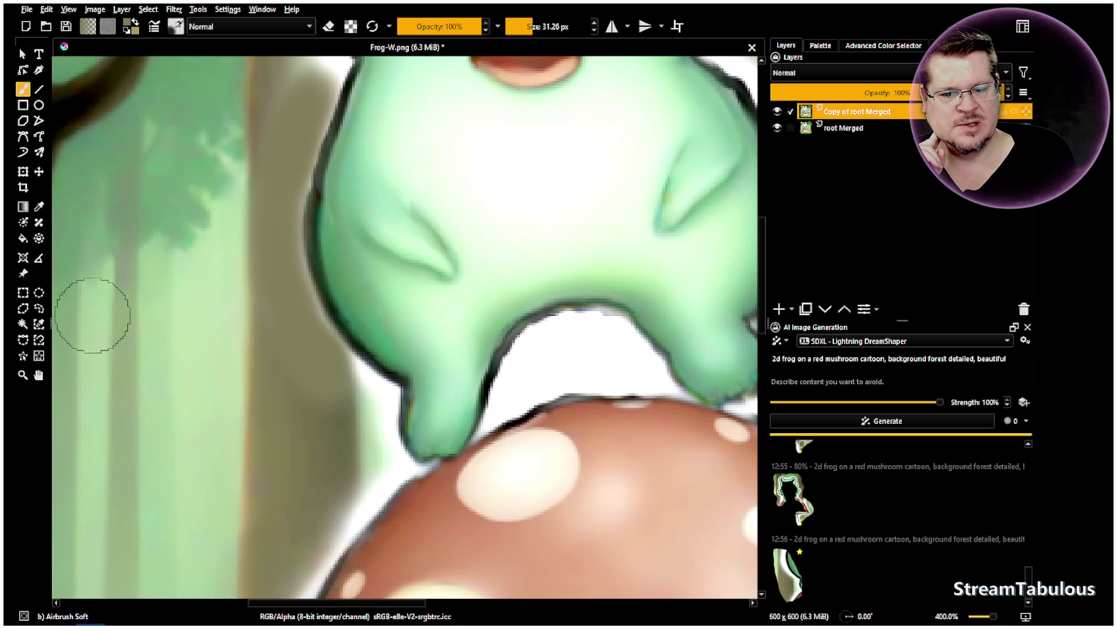
- Sample a light forest green and airbrush it at 12.26 px over the halo between the trunk, the frog's left leg and the mushroom
left_click(38, 207)
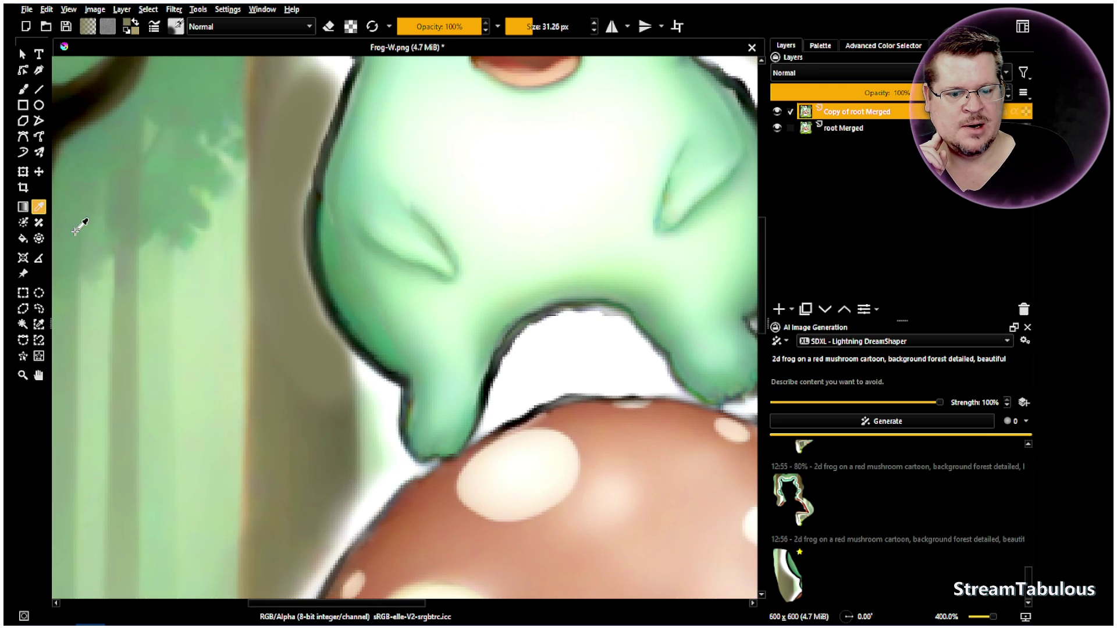
left_click_drag(374, 443, 372, 446)
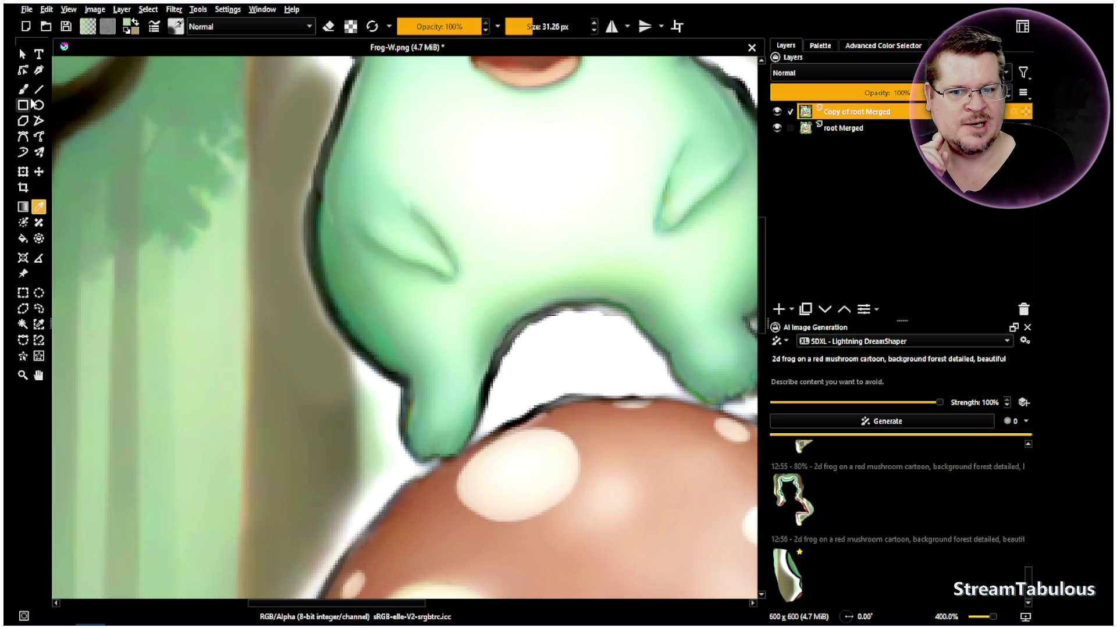
left_click(23, 89)
left_click(528, 26)
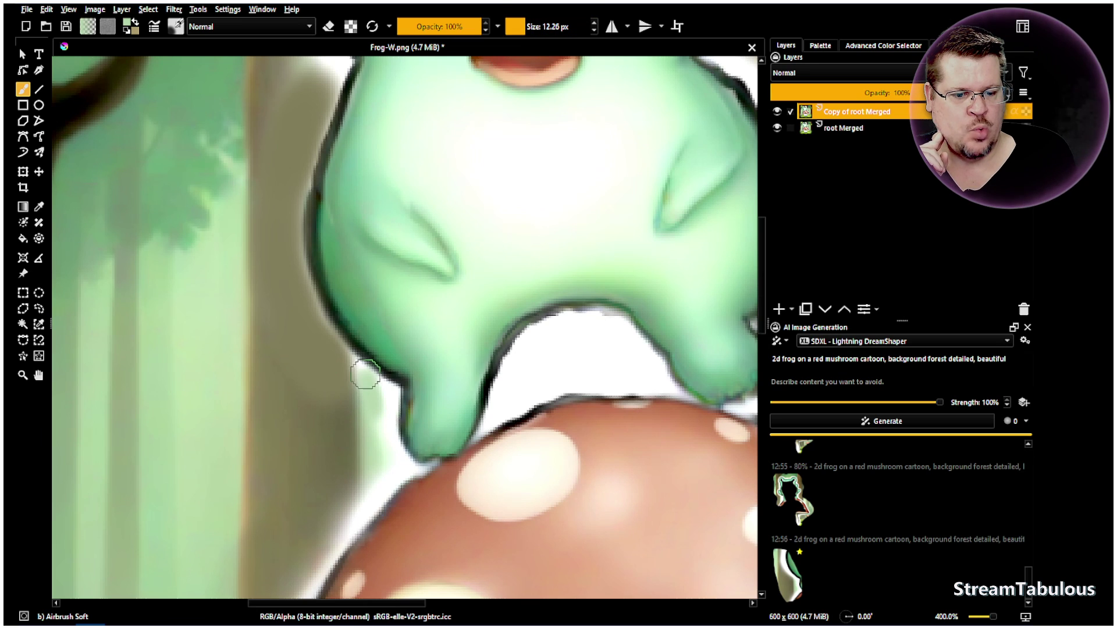
mouse_move(356, 368)
left_mouse_down()
mouse_move(392, 395)
mouse_move(390, 429)
mouse_move(410, 467)
mouse_move(362, 517)
mouse_move(384, 482)
mouse_move(377, 402)
mouse_move(369, 469)
mouse_move(392, 461)
left_mouse_up()
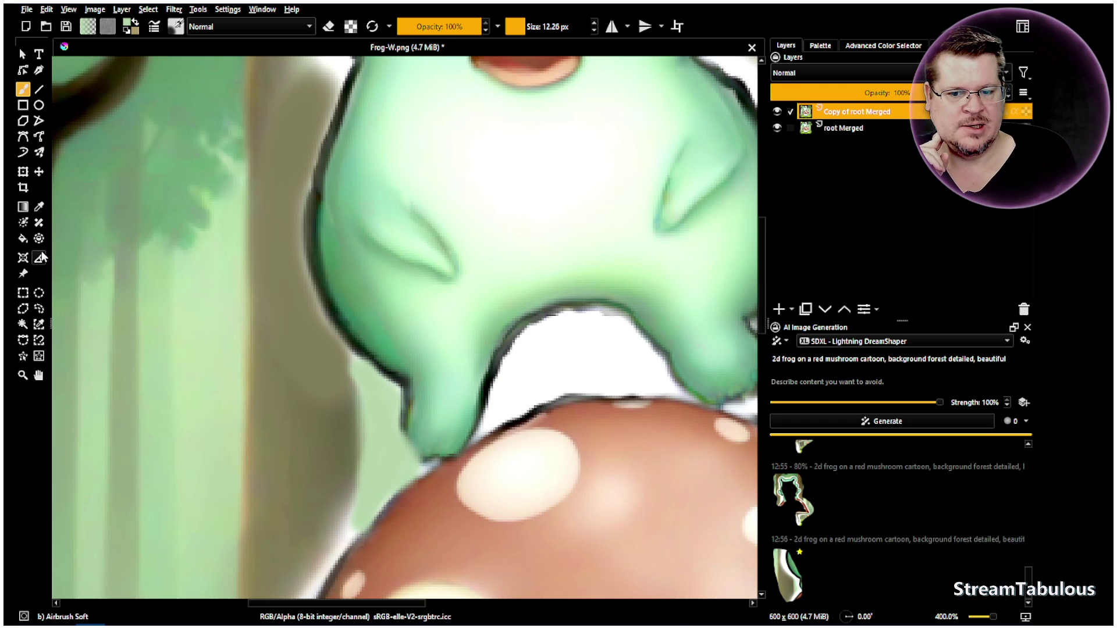
- Make a freehand selection around the painted strip, following the frog's left outline down to the mushroom cap
left_click(39, 308)
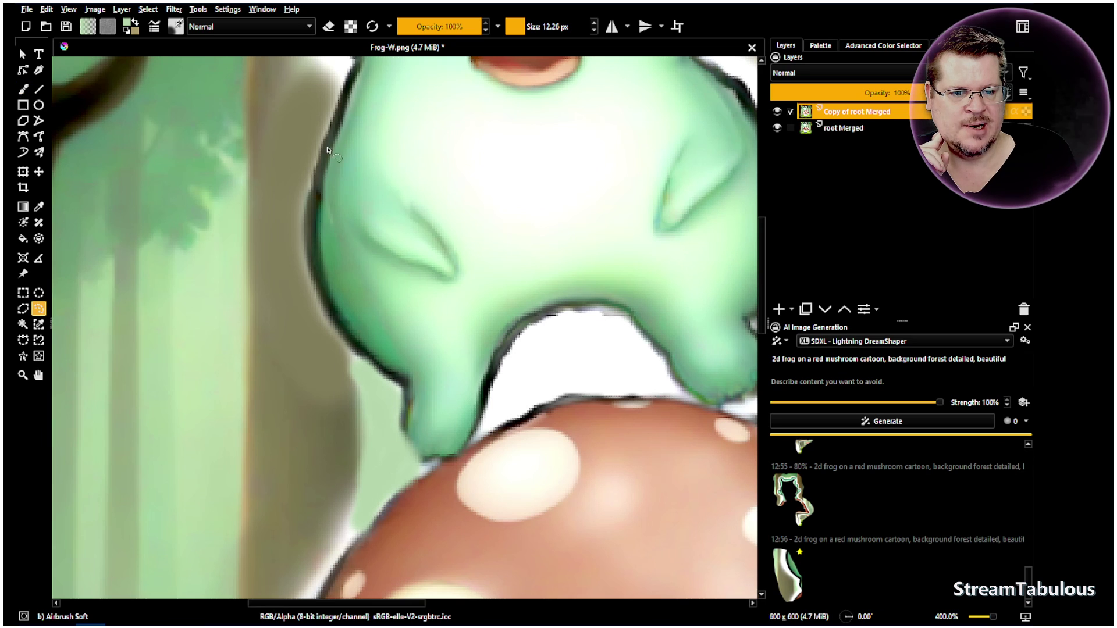
mouse_move(256, 82)
left_mouse_down()
mouse_move(321, 70)
mouse_move(338, 85)
mouse_move(311, 204)
mouse_move(324, 301)
left_mouse_up()
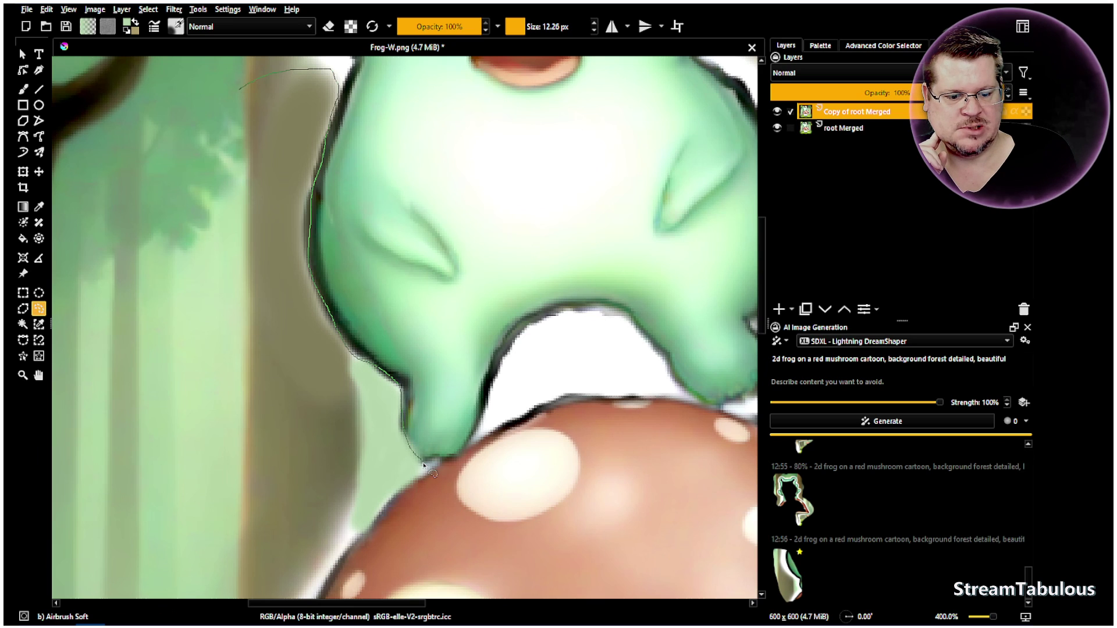
left_click_drag(388, 505, 358, 538)
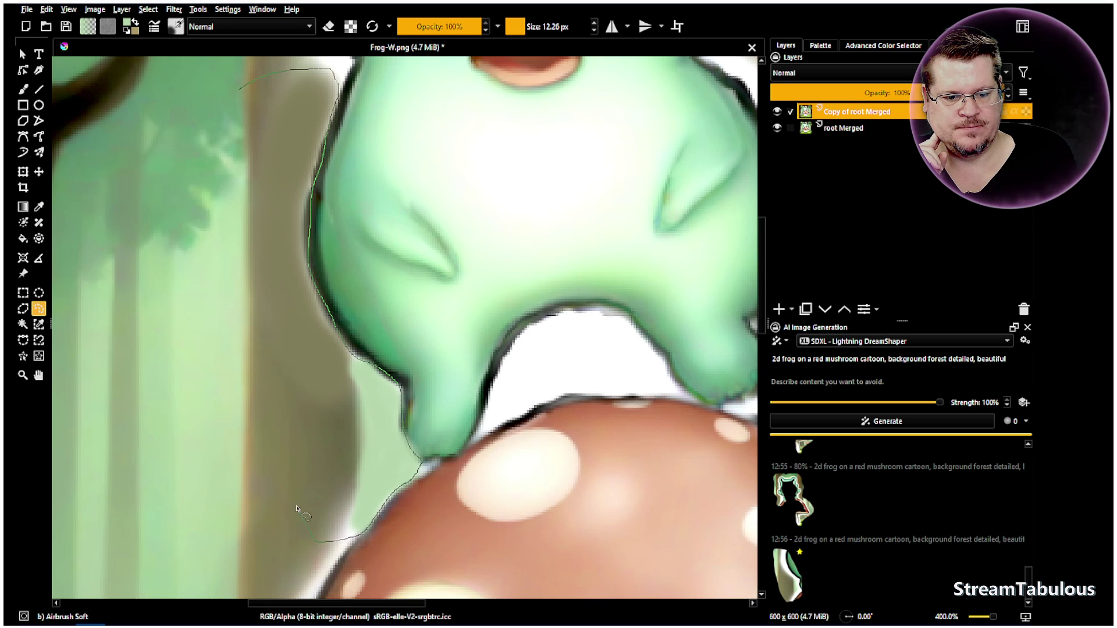
left_click_drag(251, 116, 251, 117)
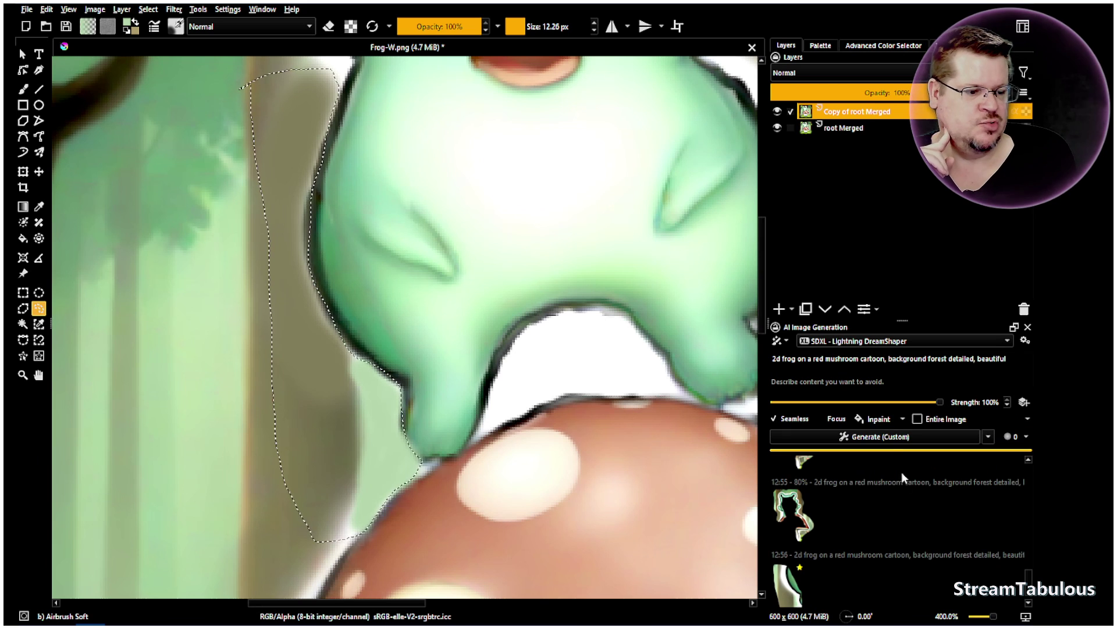
- Generate custom fills for the selected strip beside the frog and apply the 90% strength result
scroll(540, 451, "down", 5)
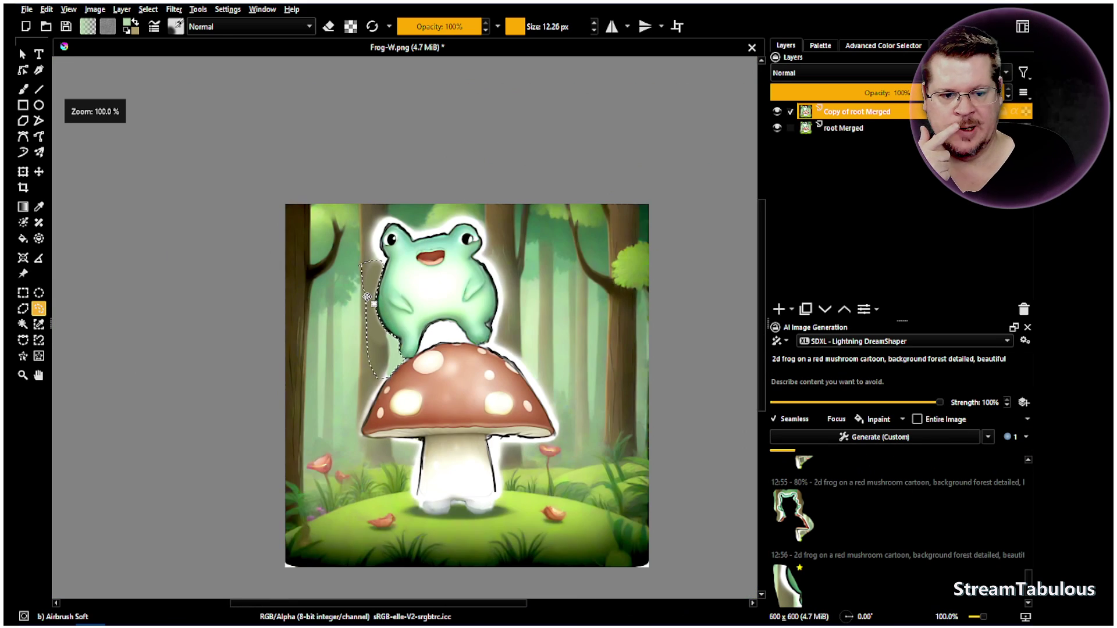
scroll(437, 294, "up", 4)
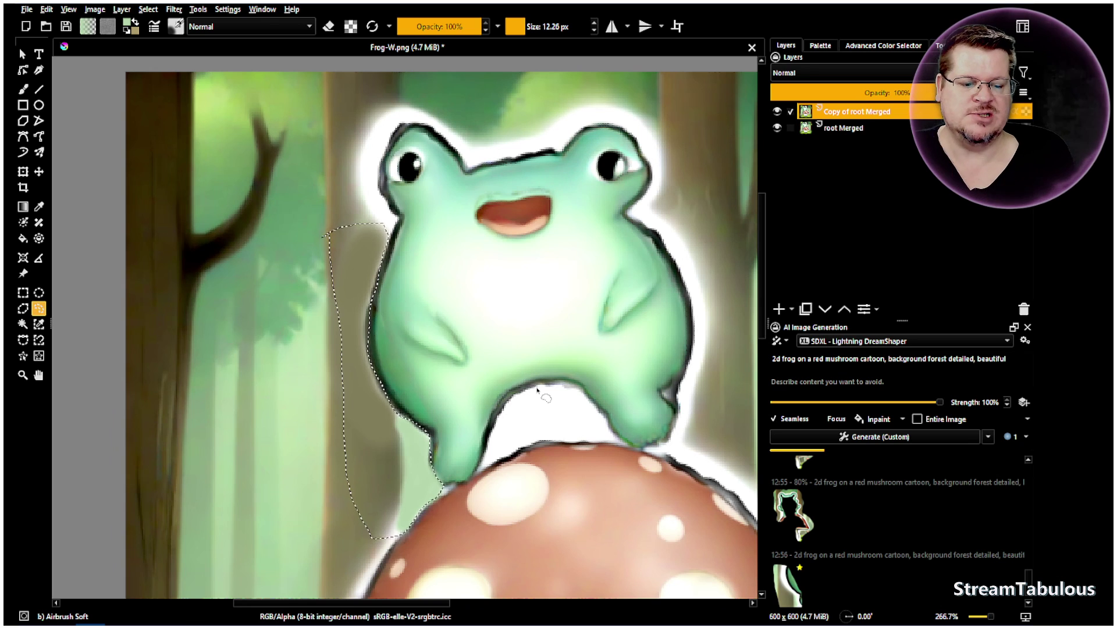
scroll(442, 387, "down", 1)
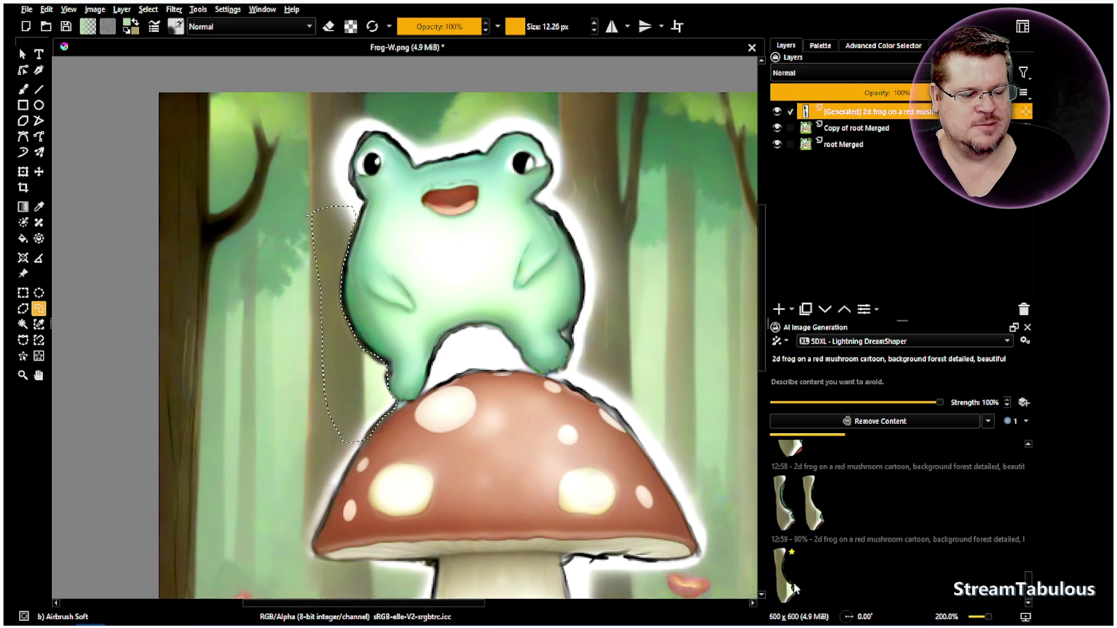
- Switch the generation mode from Remove Content to Generate (Custom) and set the strength to 100%
left_click(988, 421)
left_click(843, 518)
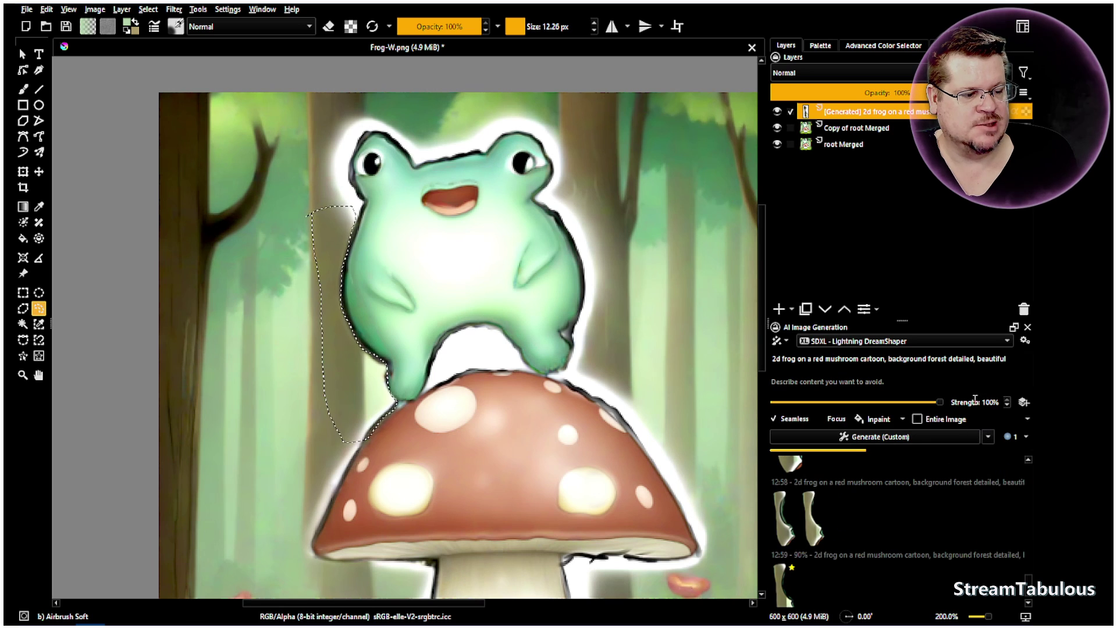
scroll(940, 403, "down", 2)
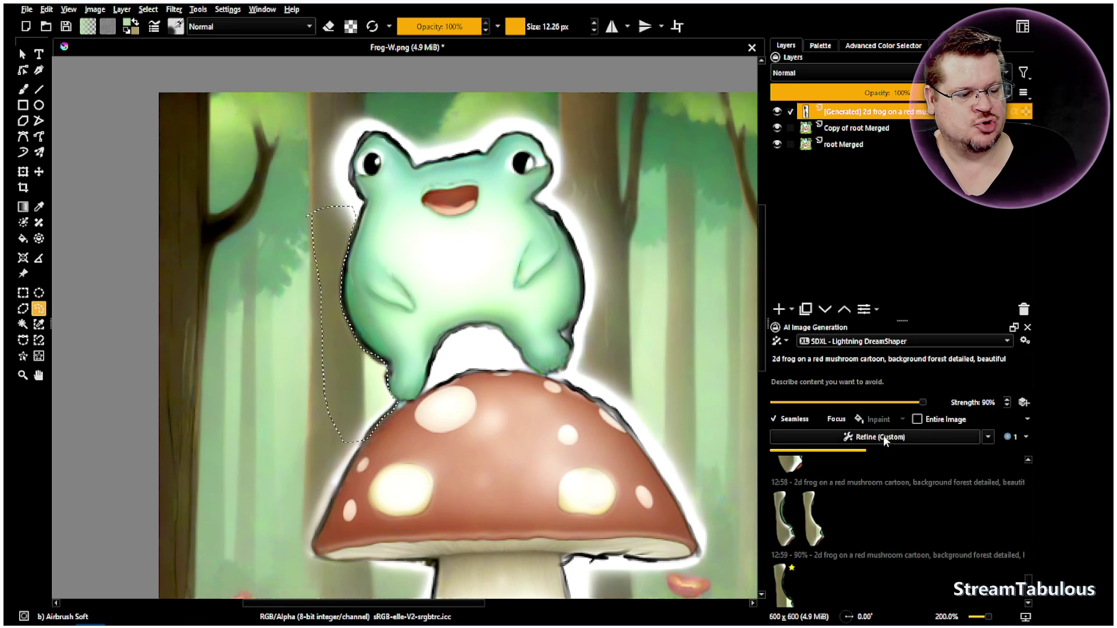
left_click_drag(933, 400, 943, 401)
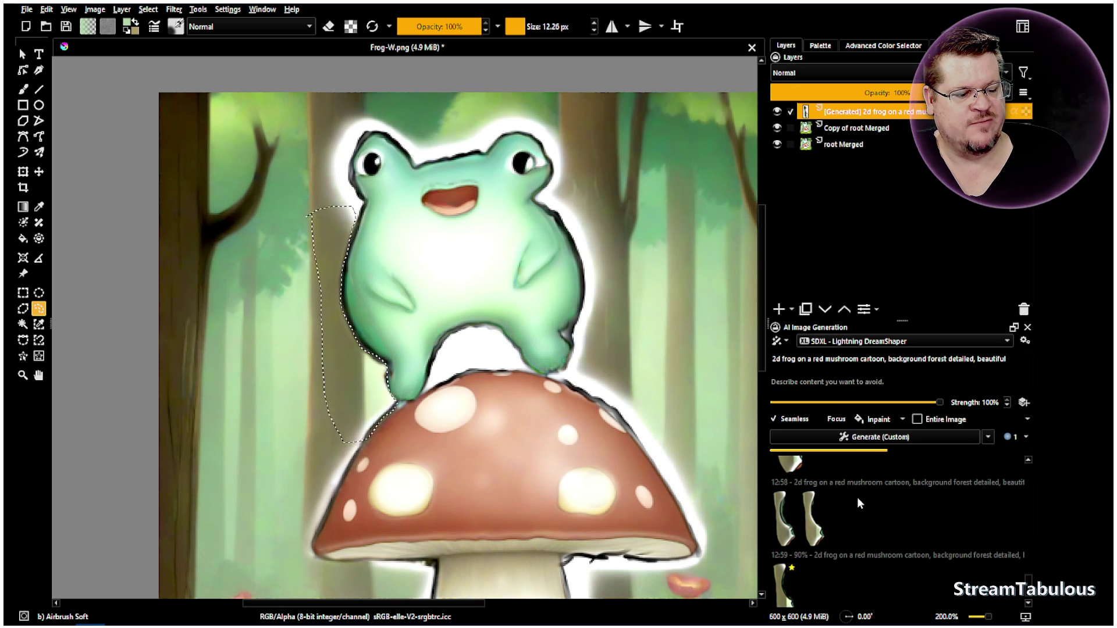
- Preview and compare the generated fills for the strip along the frog's left side, including the 90% strength one
left_click(788, 527)
left_click(814, 521)
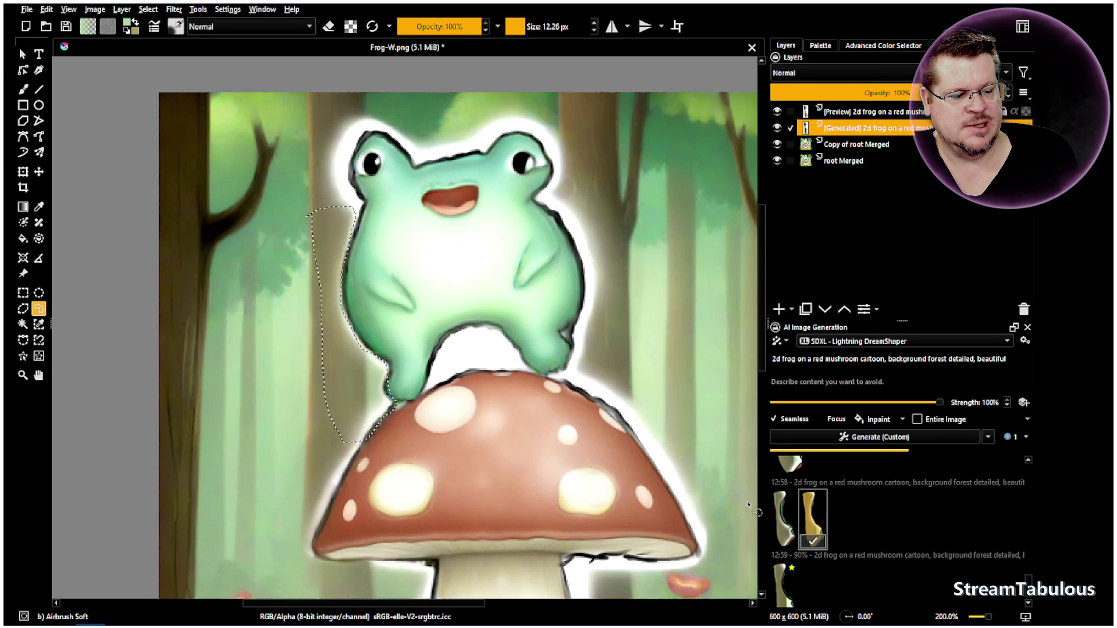
left_click(782, 513)
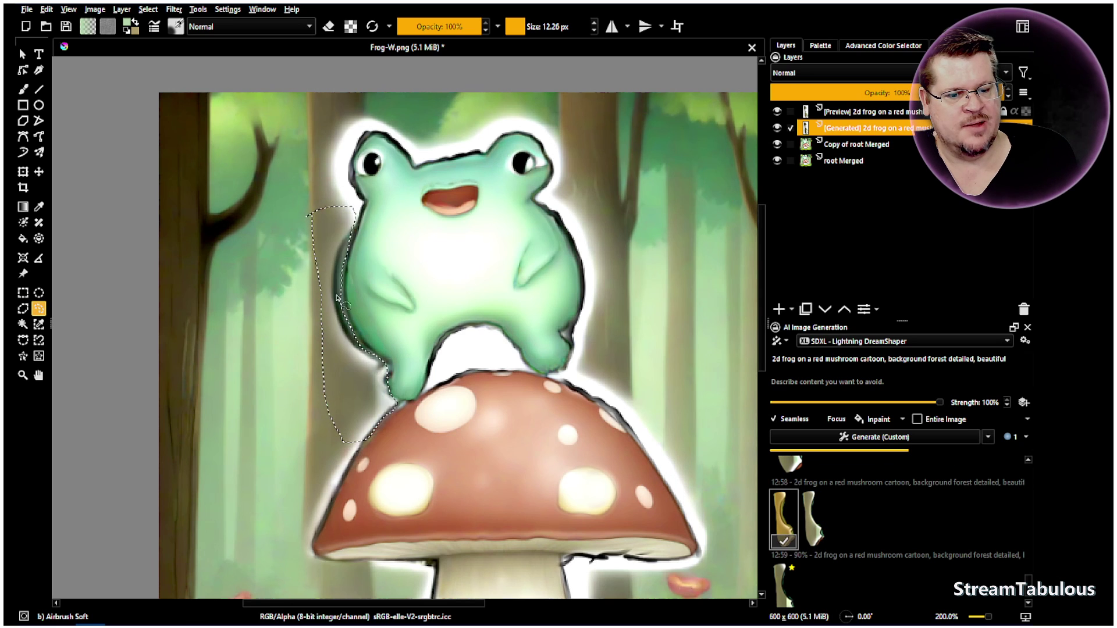
left_click(784, 579)
scroll(940, 405, "down", 2)
scroll(926, 405, "up", 2)
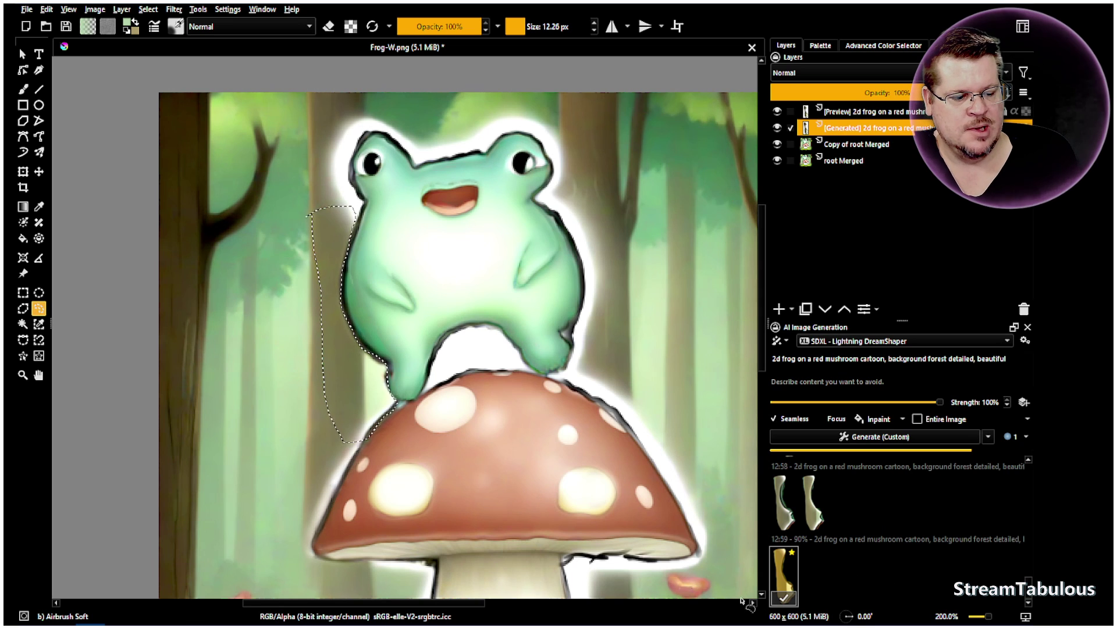
- Set the generation strength to 90% and clear the selection
scroll(937, 403, "down", 1)
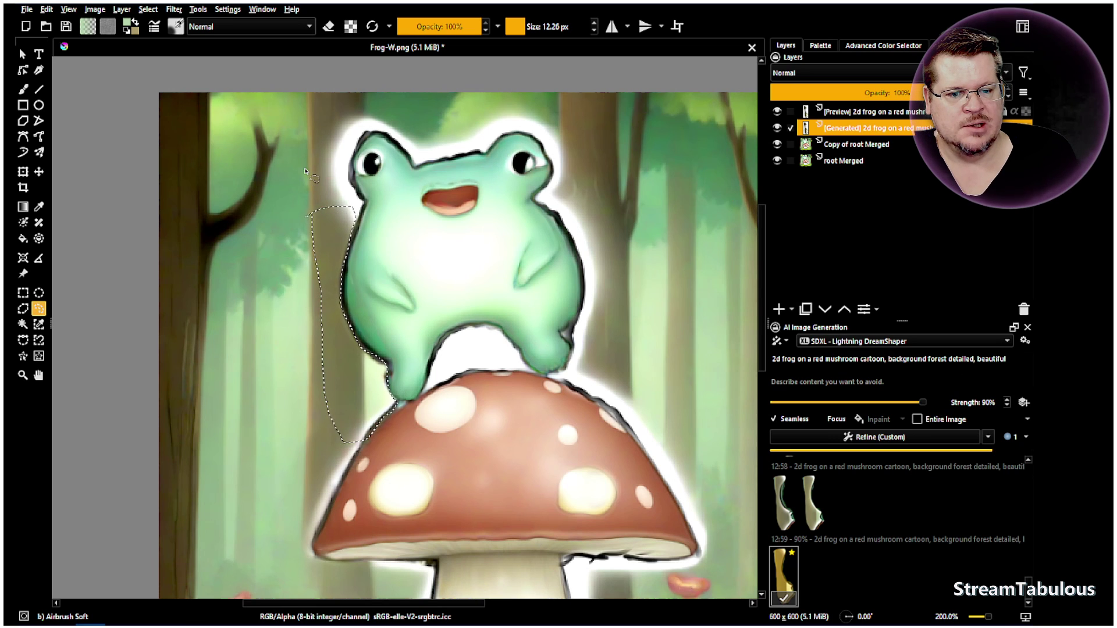
key("ctrl+shift+a")
scroll(336, 164, "up", 1)
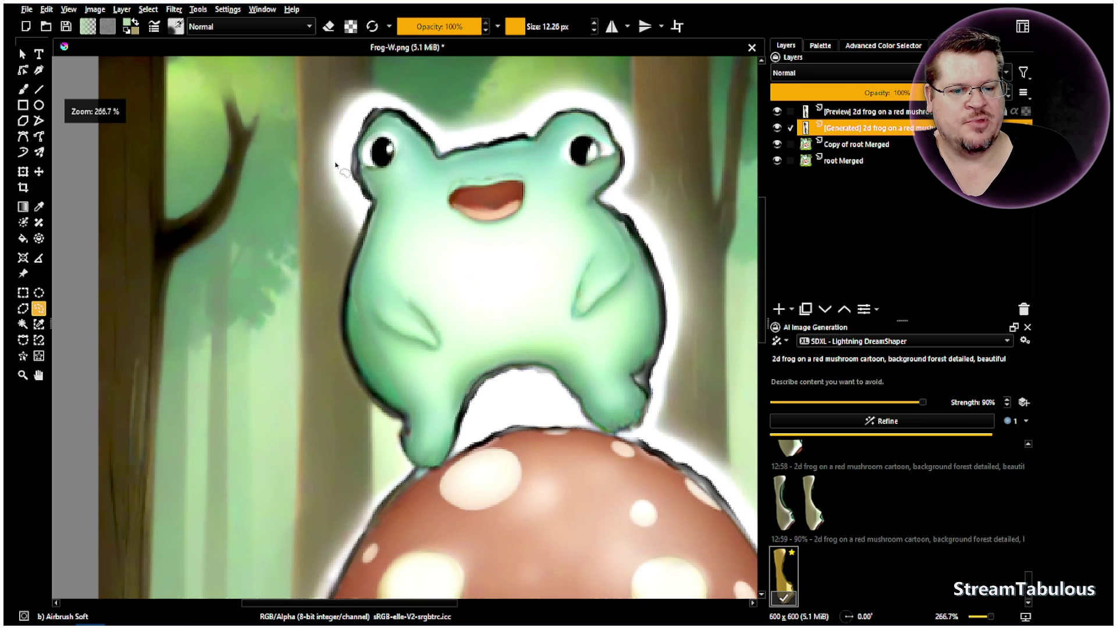
- On the Copy of root Merged layer, sample the dark trunk colour and dab it onto the halo above the frog's left eye
left_click(38, 375)
left_click_drag(411, 213, 375, 312)
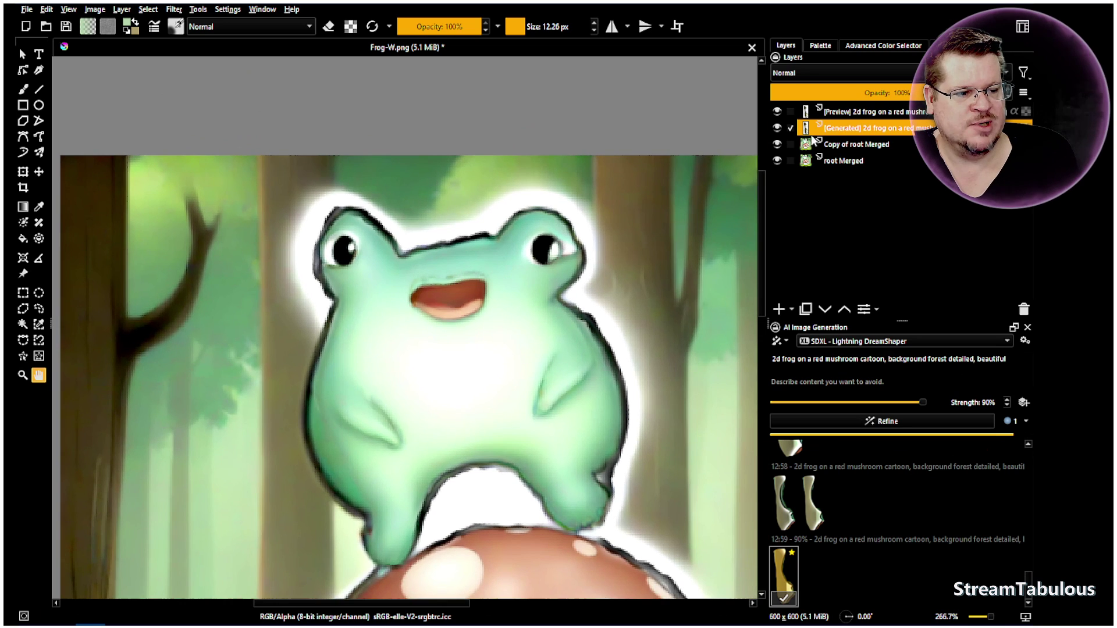
left_click(857, 146)
scroll(309, 277, "up", 1)
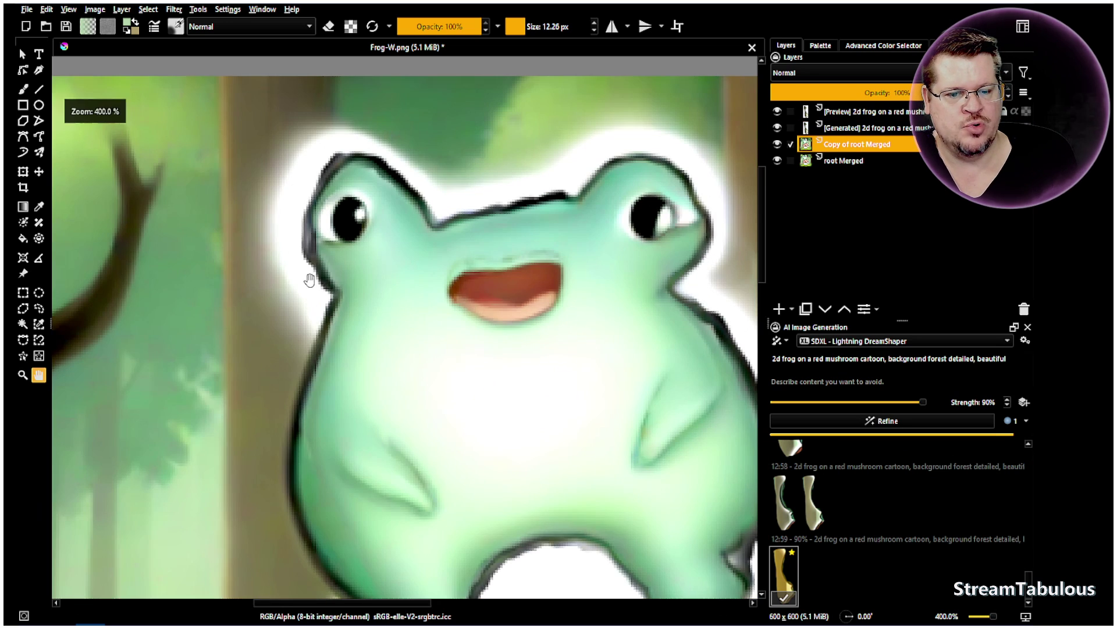
left_click(38, 207)
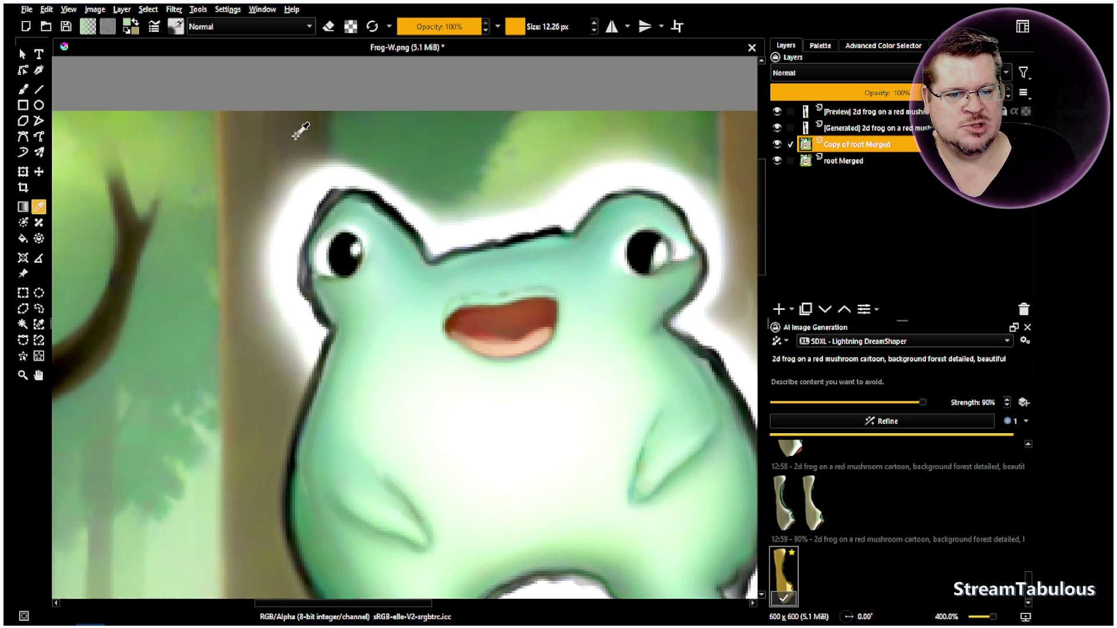
left_click(23, 89)
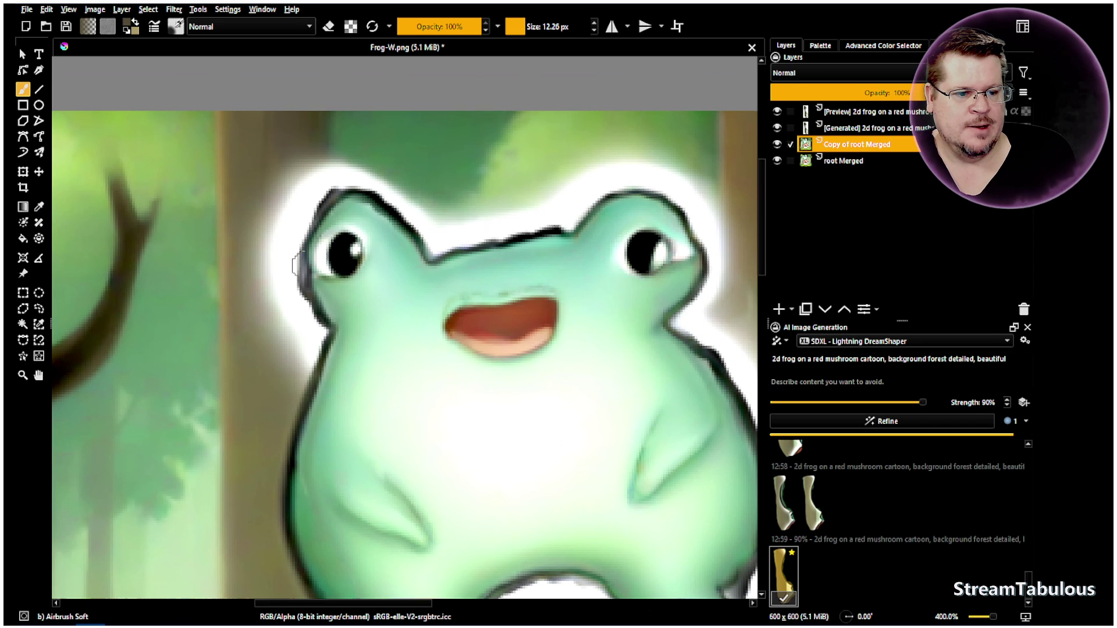
left_click(315, 184)
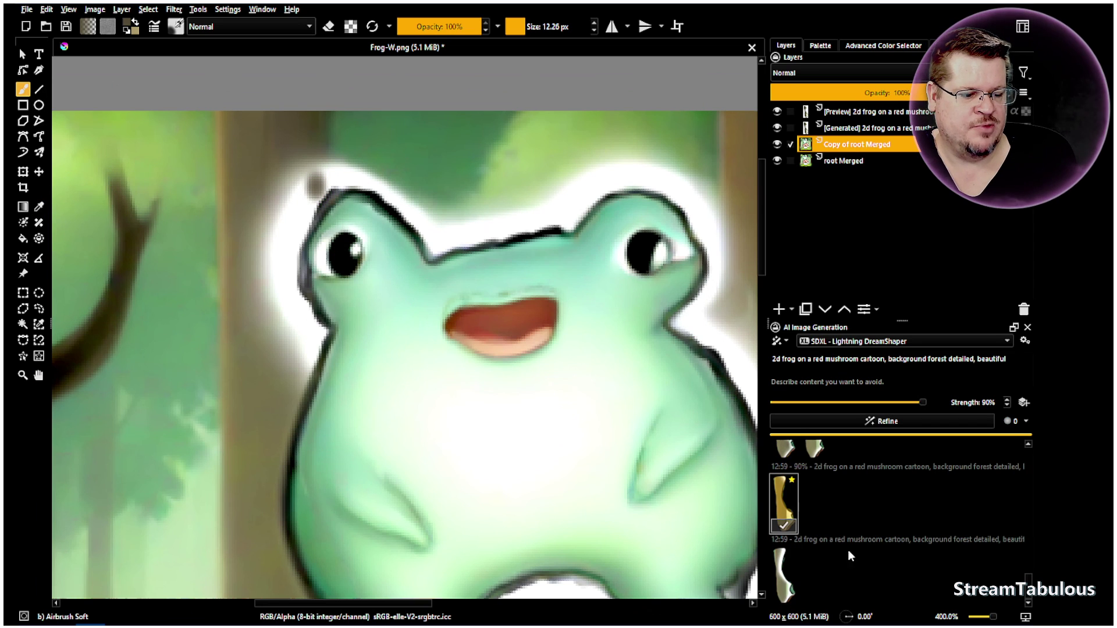
- Preview the newest generated fill and compare it with the 90% strength result
left_click(789, 589)
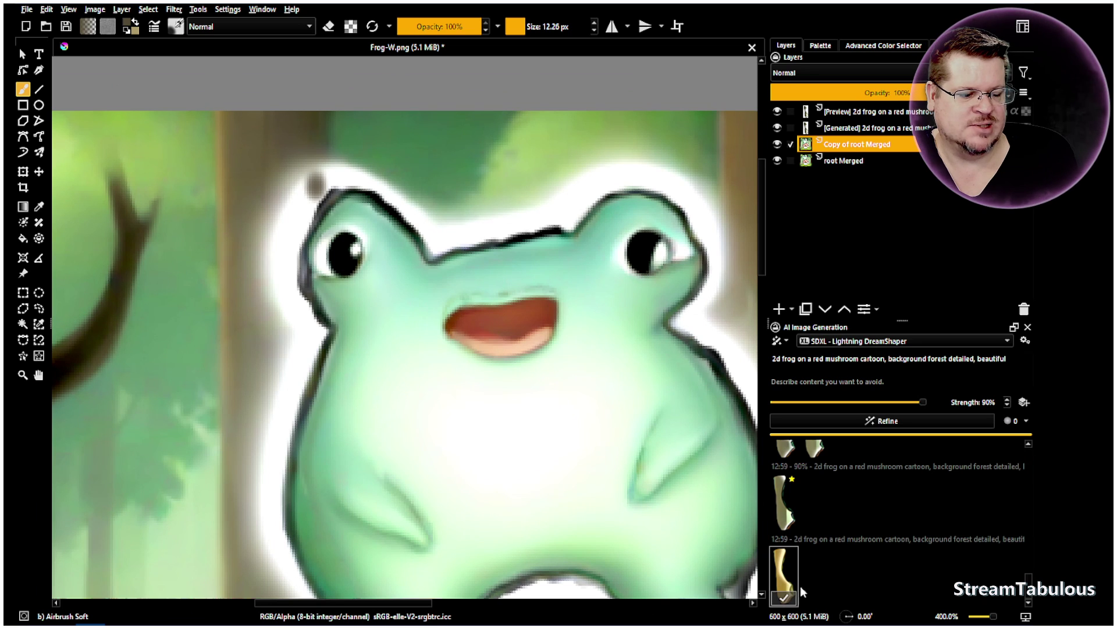
left_click(783, 503)
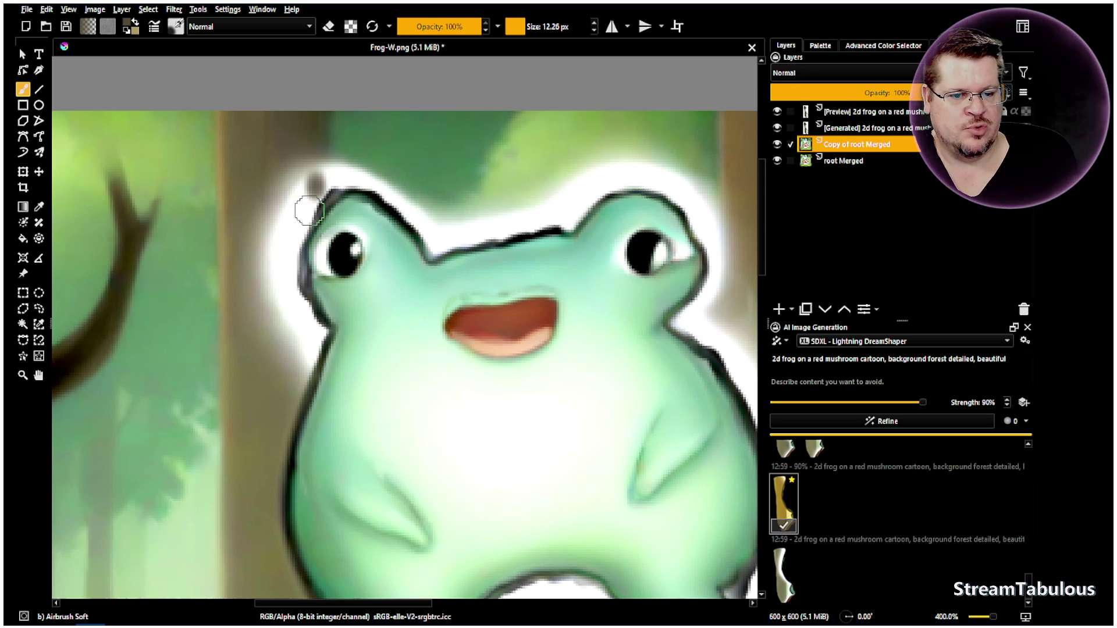
- Paint the trunk colour over the halo beside the frog's left eye, and erase the generated fill covering it using Eraser Soft with the preview hidden
mouse_move(312, 178)
left_mouse_down()
mouse_move(291, 253)
mouse_move(313, 332)
mouse_move(304, 363)
mouse_move(275, 264)
mouse_move(306, 178)
left_mouse_up()
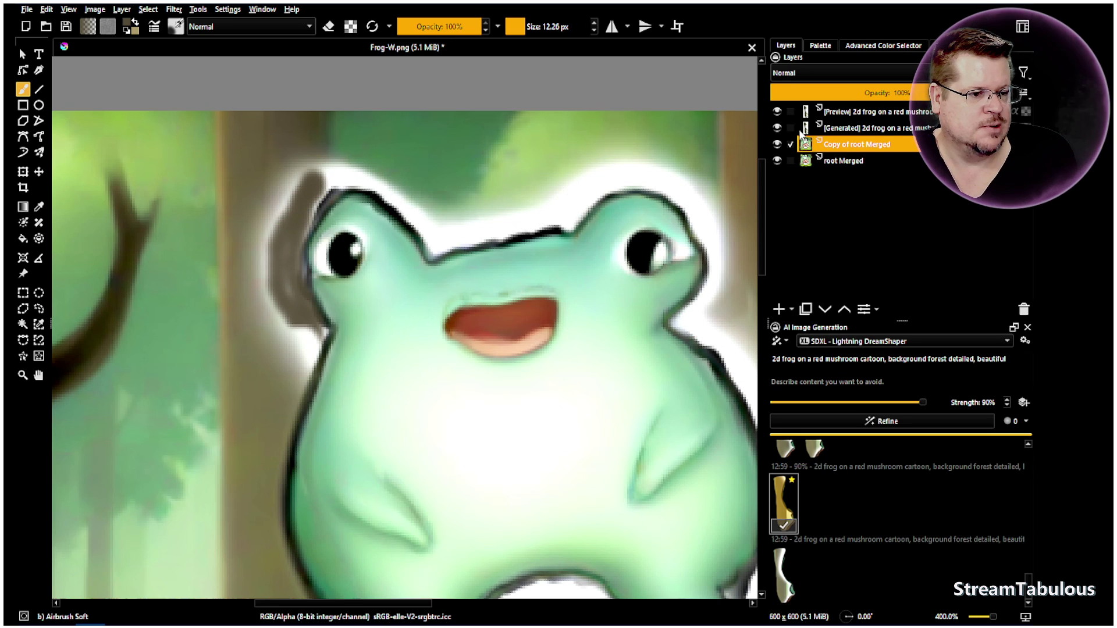
left_click(838, 129)
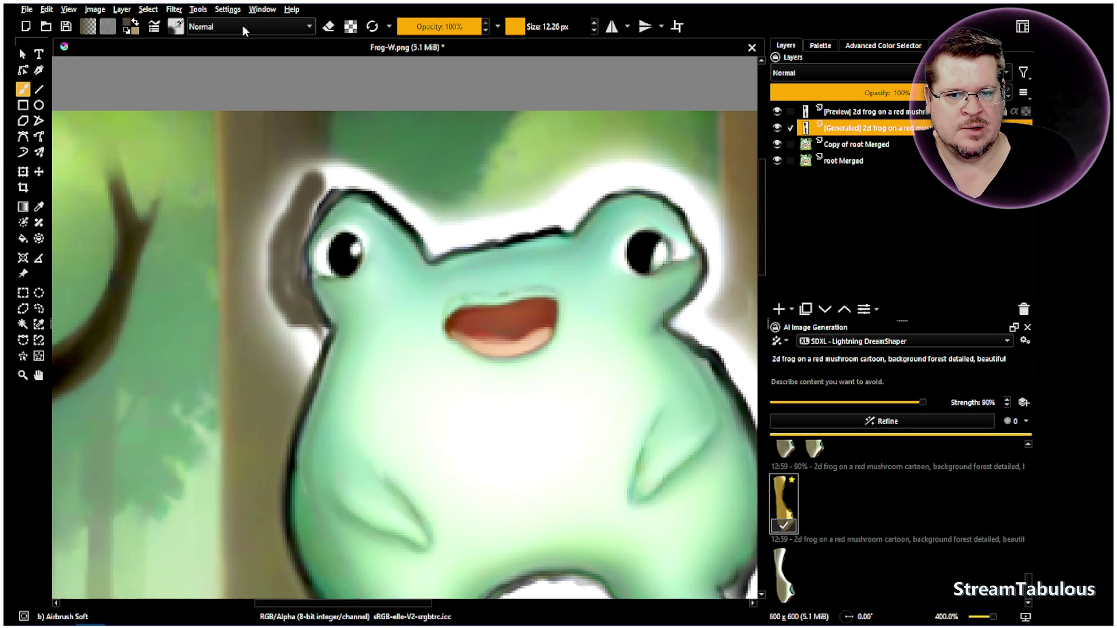
left_click(176, 26)
left_click(236, 71)
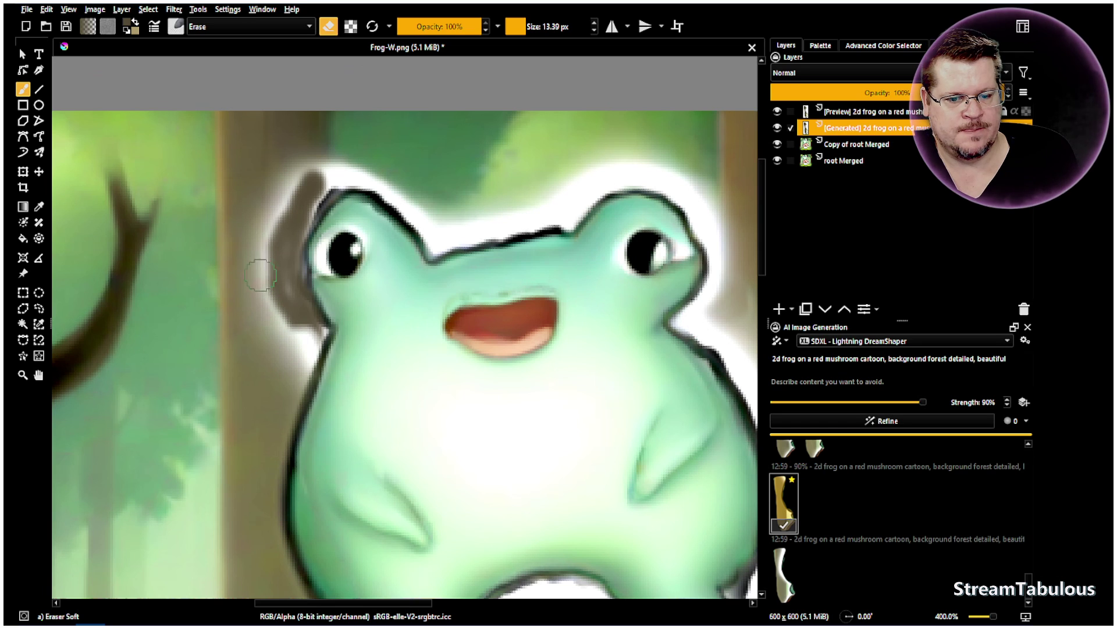
left_click(833, 145)
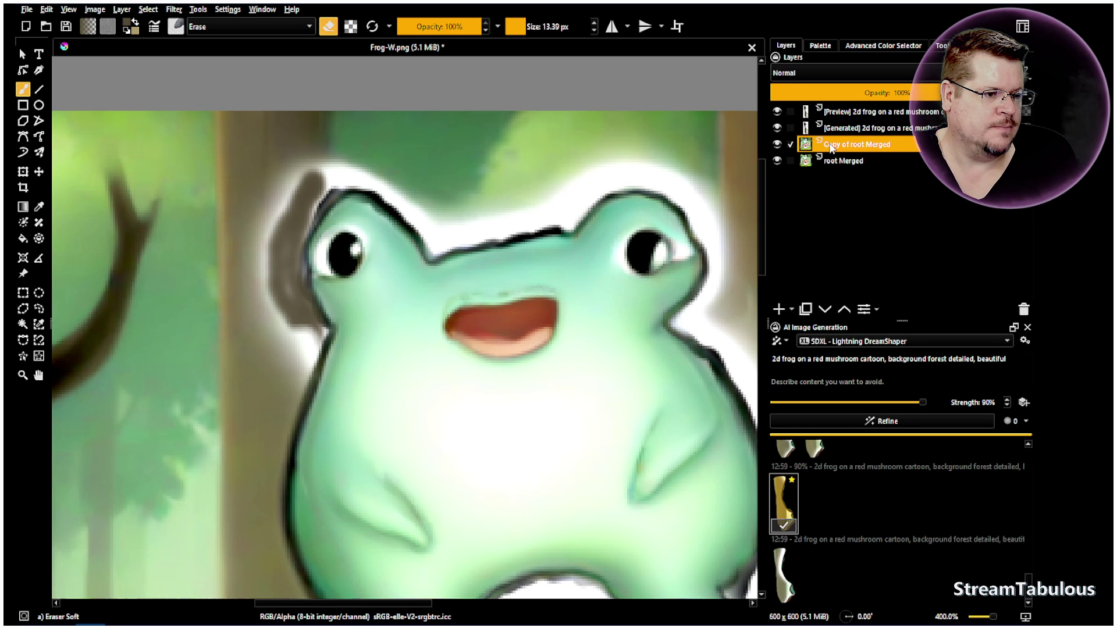
left_click(826, 130)
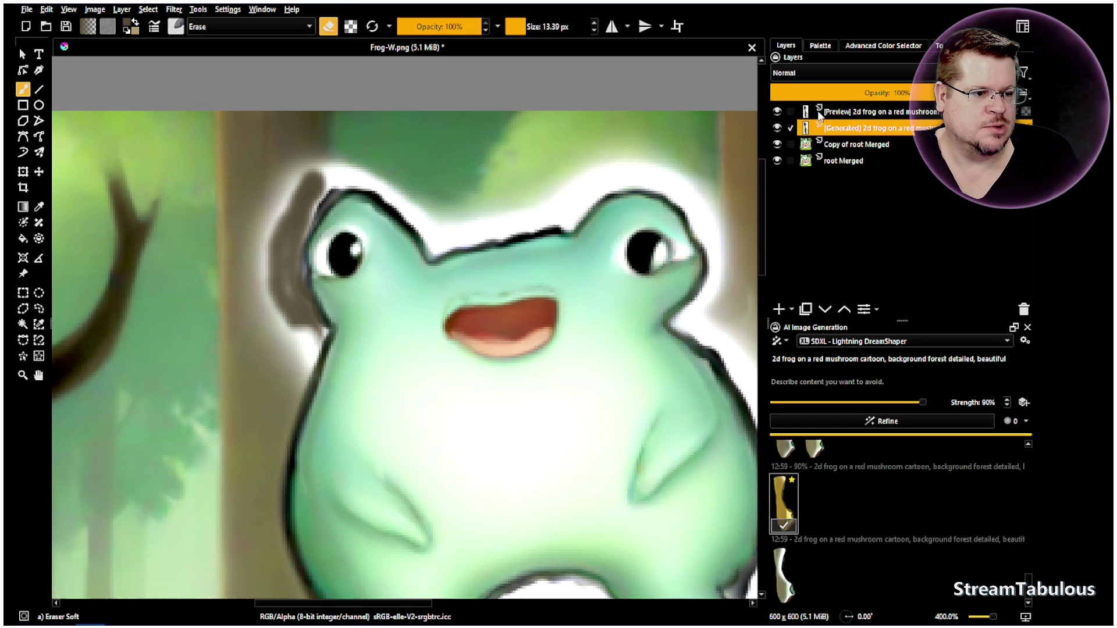
left_click(777, 111)
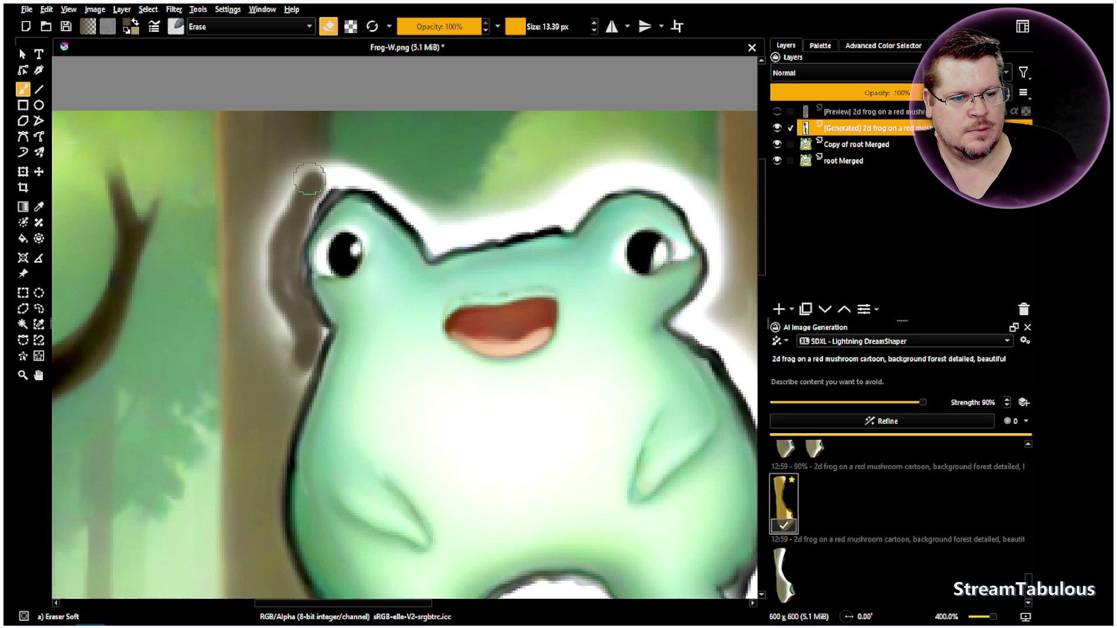
- On the Copy of root Merged layer, airbrush the trunk colour over the remaining halo around the frog's left eye and cheek with Airbrush Soft
left_click(844, 143)
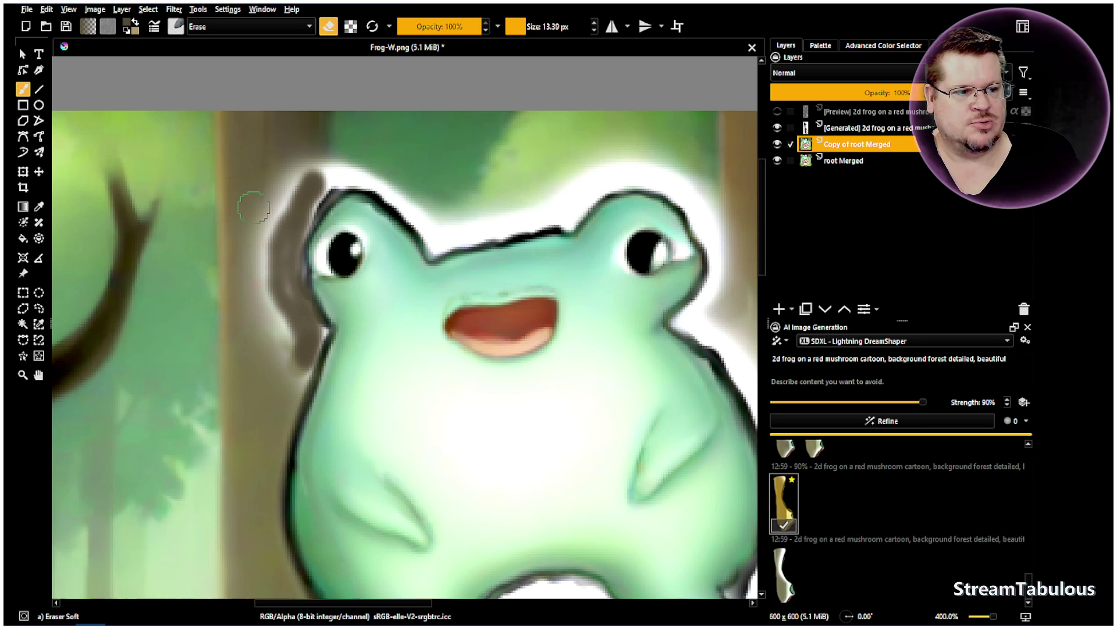
left_click(184, 23)
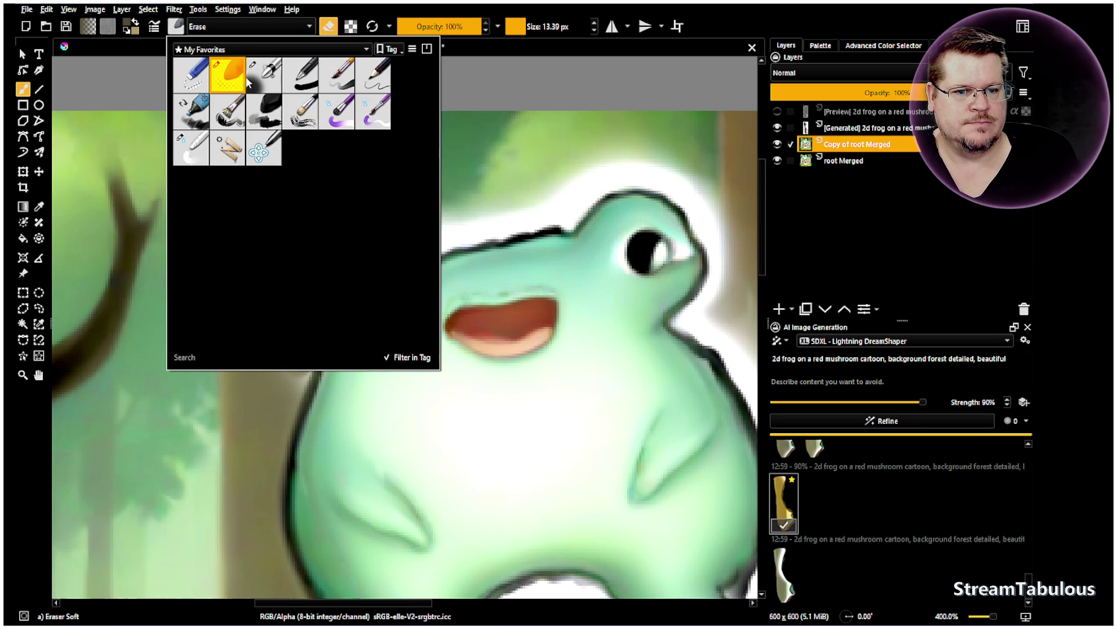
left_click(265, 87)
left_click(271, 401)
mouse_move(300, 357)
left_mouse_down()
mouse_move(270, 274)
mouse_move(294, 192)
mouse_move(262, 262)
mouse_move(292, 363)
mouse_move(261, 310)
mouse_move(267, 242)
mouse_move(291, 188)
mouse_move(329, 175)
mouse_move(318, 154)
mouse_move(281, 185)
mouse_move(256, 275)
mouse_move(270, 337)
mouse_move(295, 358)
mouse_move(286, 347)
mouse_move(316, 183)
mouse_move(327, 191)
left_mouse_up()
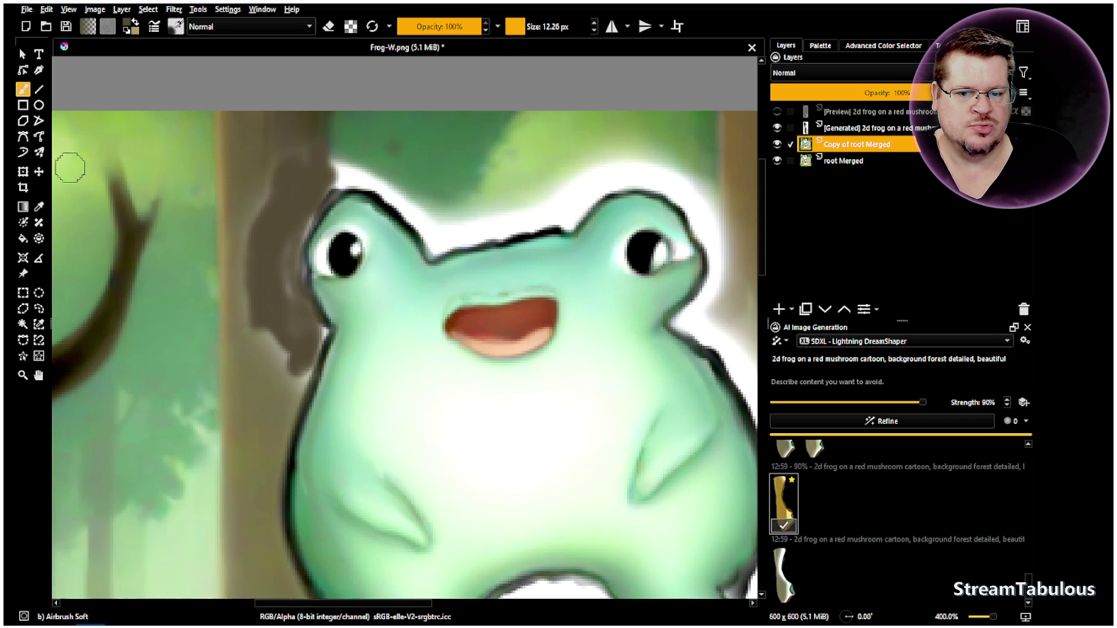
- Undo the last brush stroke and paint dark forest green over the halo above the frog's left eye
left_click(46, 10)
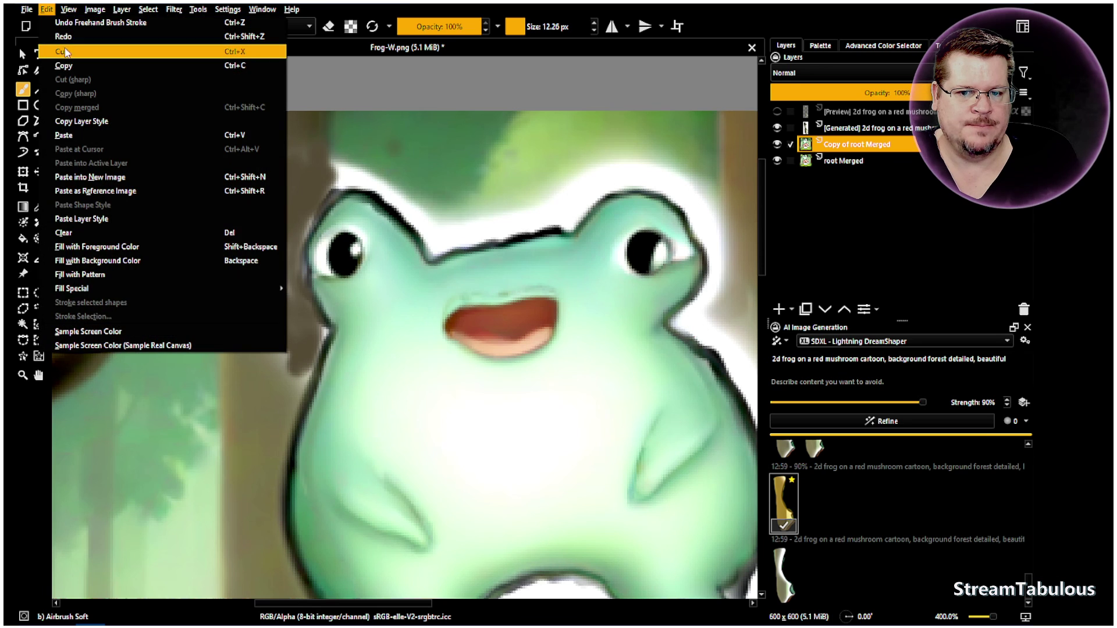
left_click(88, 22)
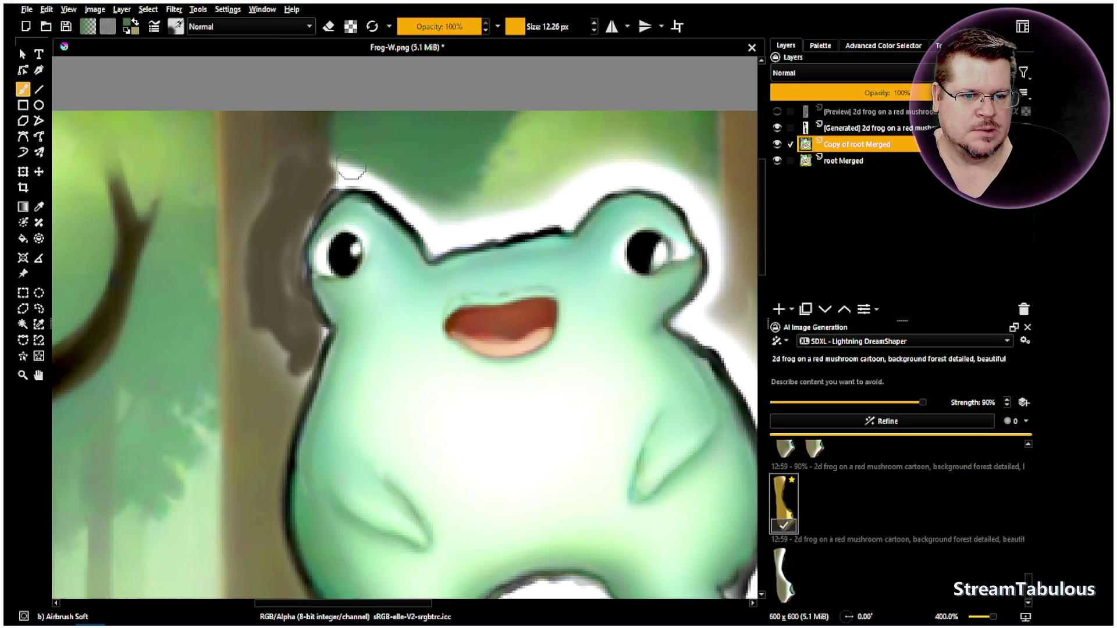
mouse_move(351, 167)
left_mouse_down()
mouse_move(339, 164)
mouse_move(344, 182)
mouse_move(384, 186)
mouse_move(432, 238)
mouse_move(457, 238)
mouse_move(433, 256)
mouse_move(459, 218)
mouse_move(406, 187)
mouse_move(330, 168)
mouse_move(343, 186)
mouse_move(381, 189)
mouse_move(418, 224)
mouse_move(432, 213)
mouse_move(338, 186)
left_mouse_up()
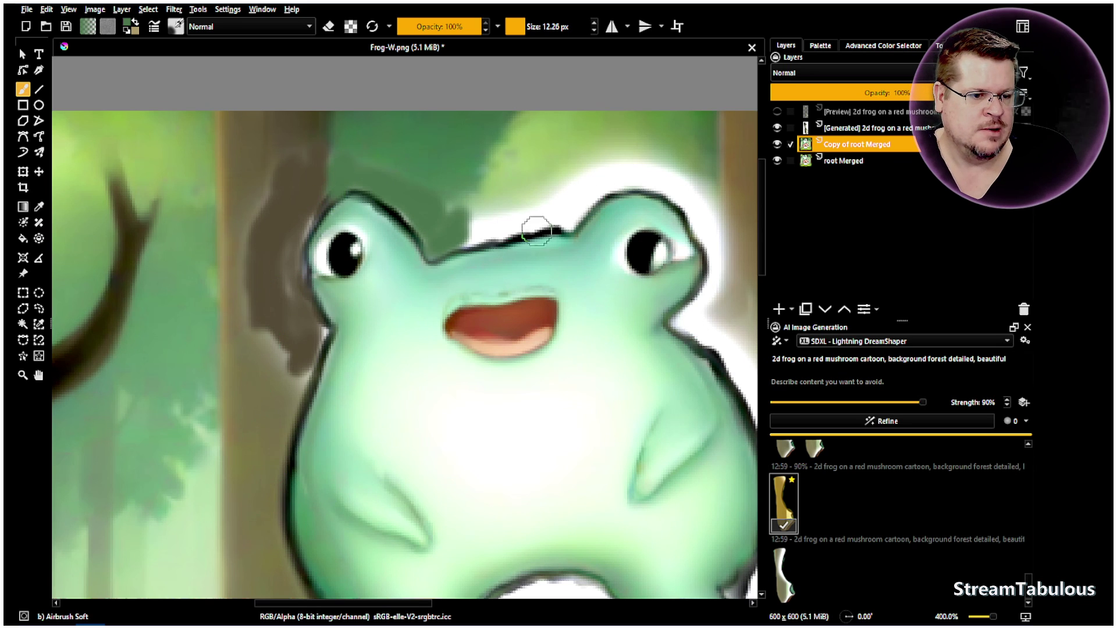
- Sample the lighter forest green and paint it over the halo above the frog's head between the eyes
scroll(531, 224, "down", 3)
scroll(569, 190, "up", 3)
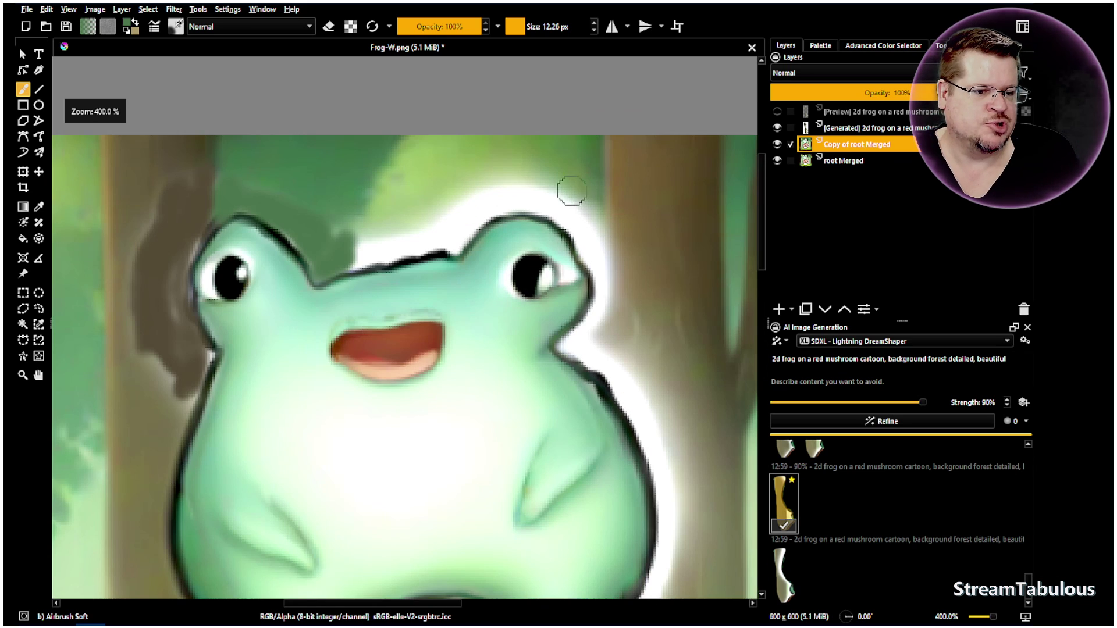
left_click(39, 207)
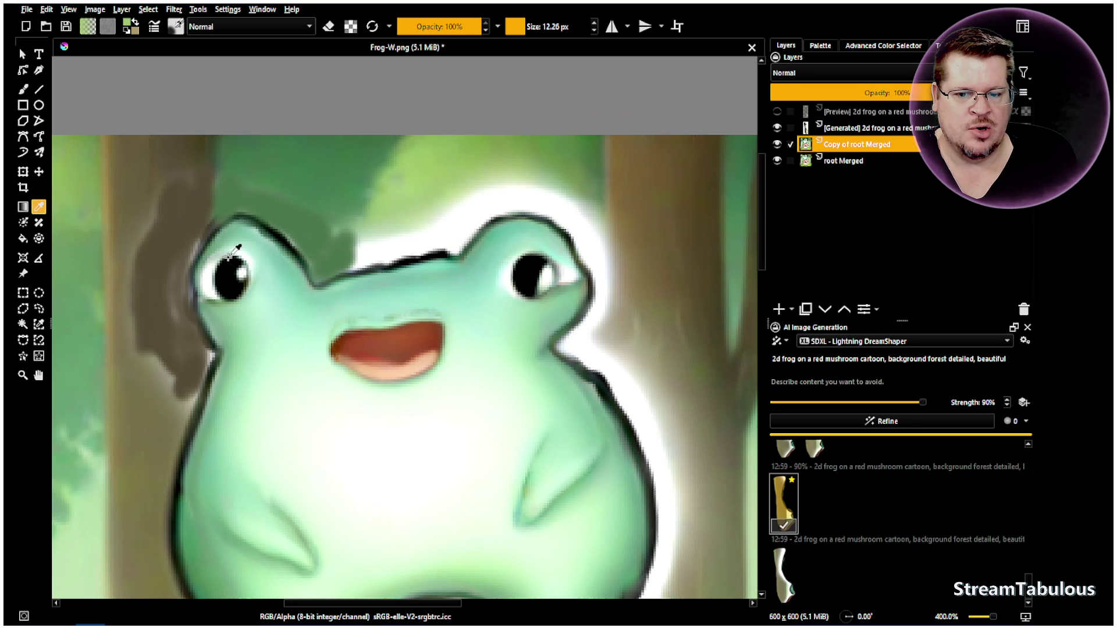
left_click(23, 89)
left_click_drag(359, 252, 456, 242)
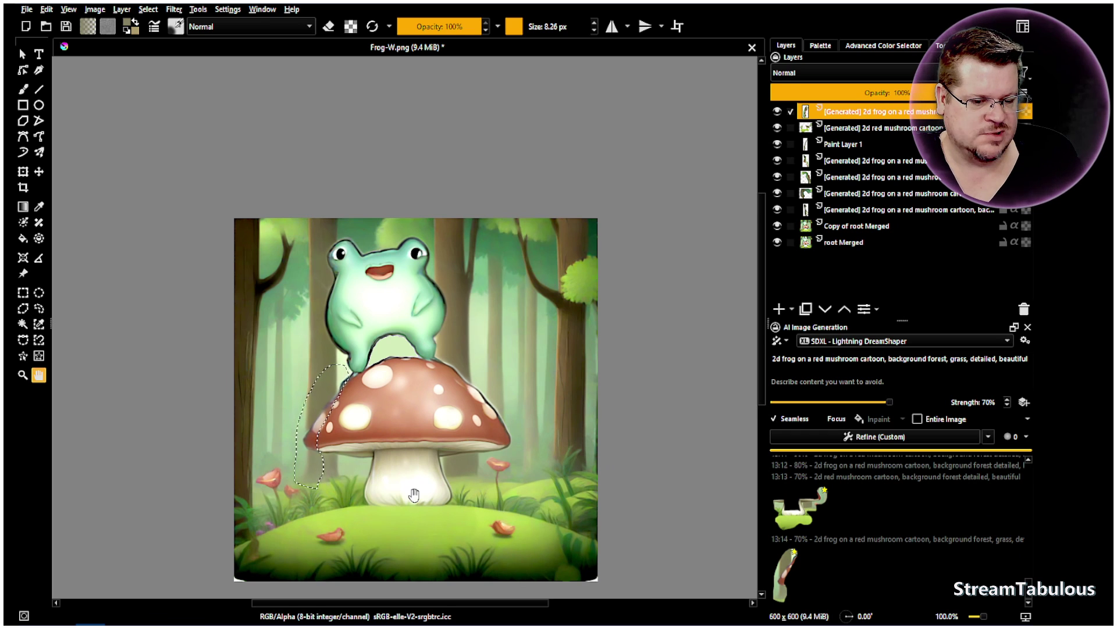
- Clear the selection around the left edge of the mushroom cap
scroll(408, 500, "up", 1)
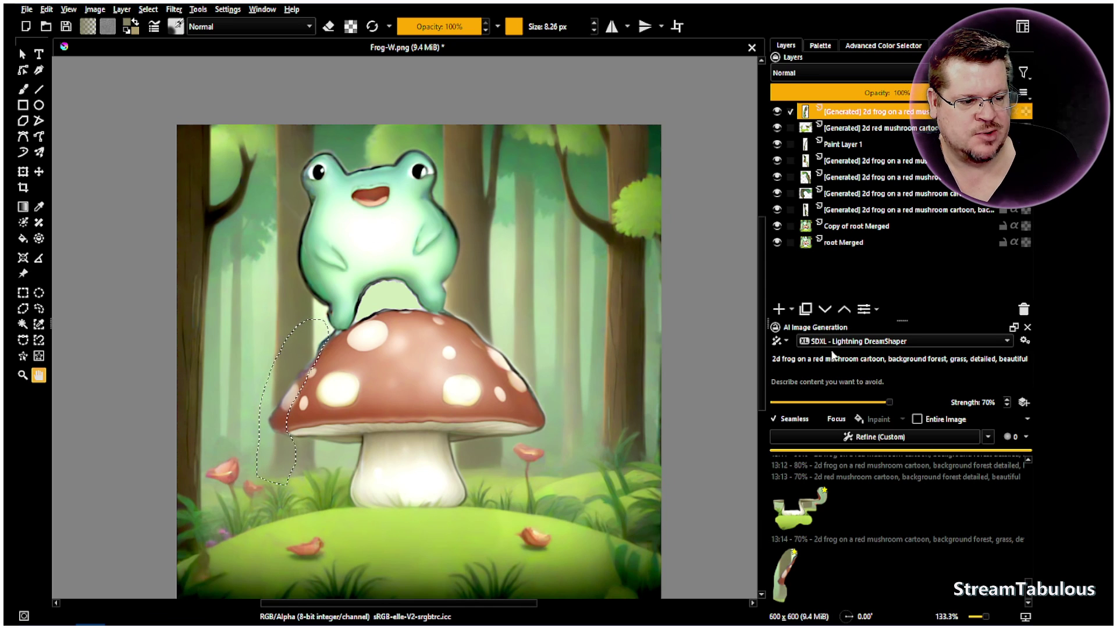
left_click(42, 311)
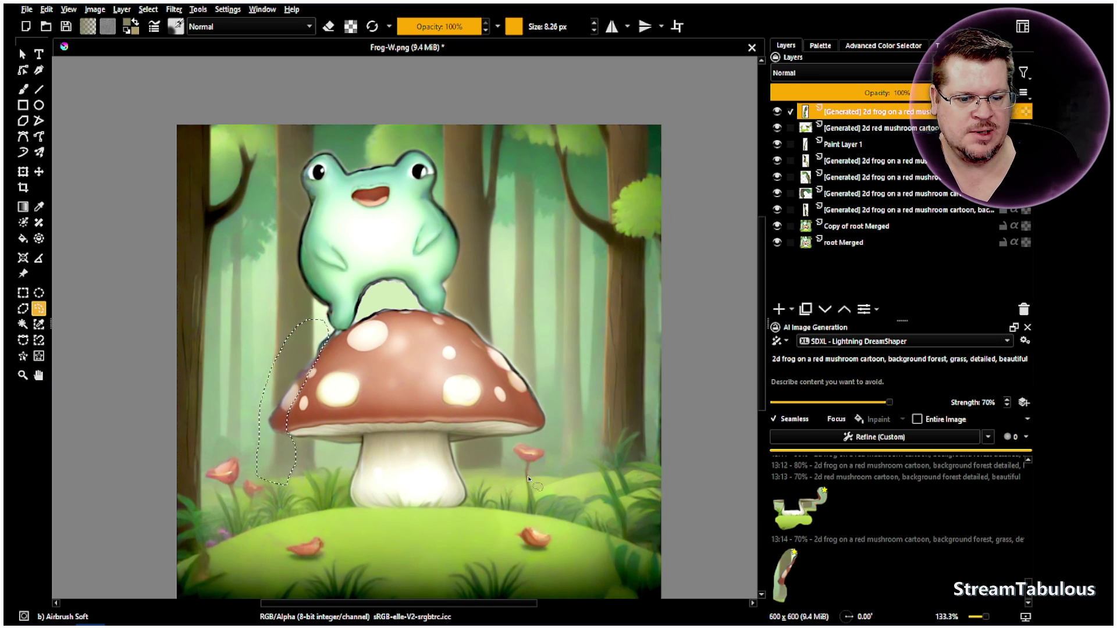
key("ctrl+shift+a")
scroll(256, 314, "down", 1)
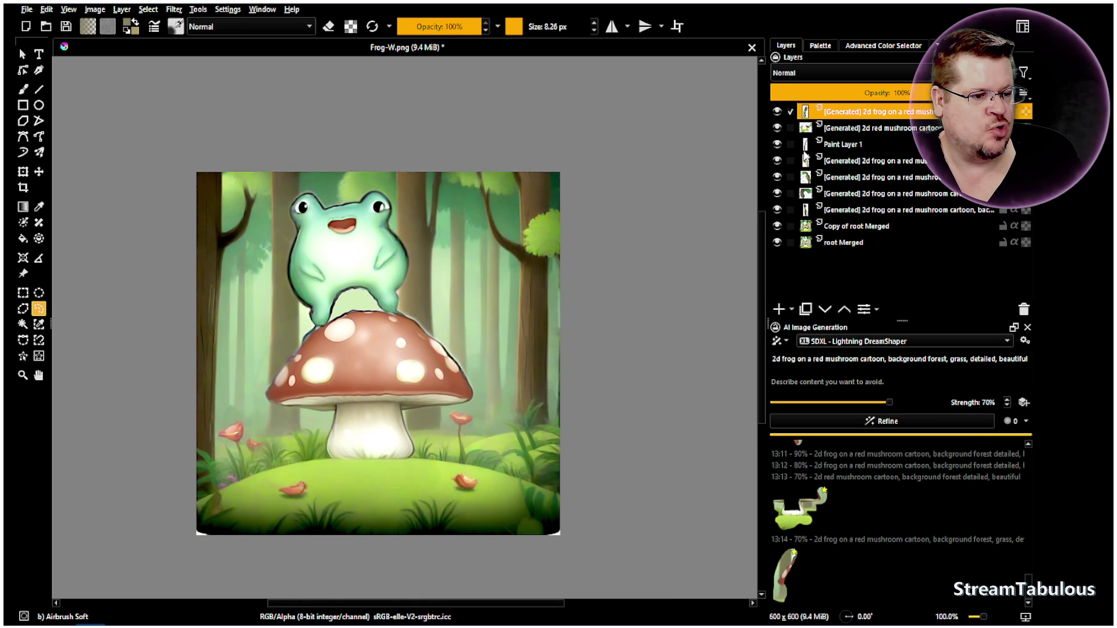
- Hide the layers one by one from the top through Copy of root Merged to review the original image with its halo
left_click(777, 111)
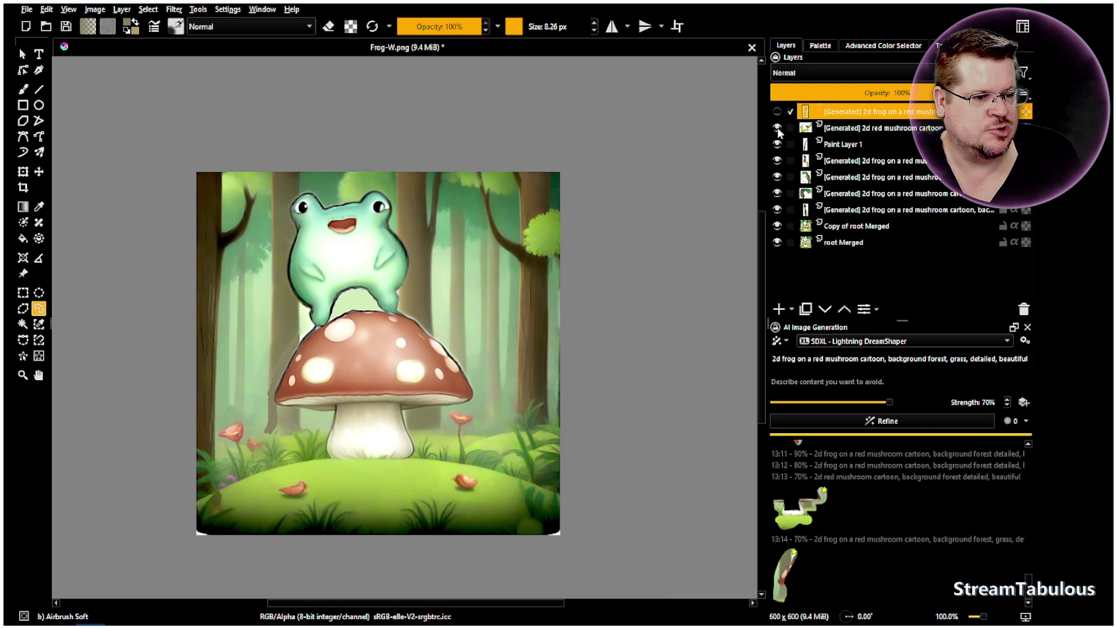
left_click(777, 128)
left_click(777, 144)
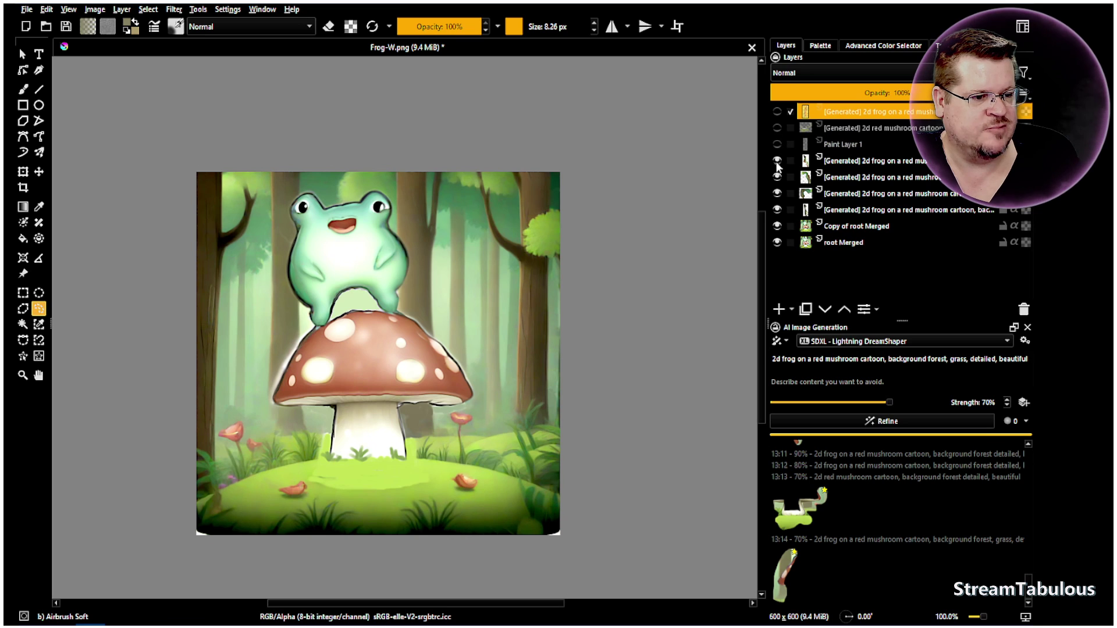
left_click(777, 160)
left_click(777, 177)
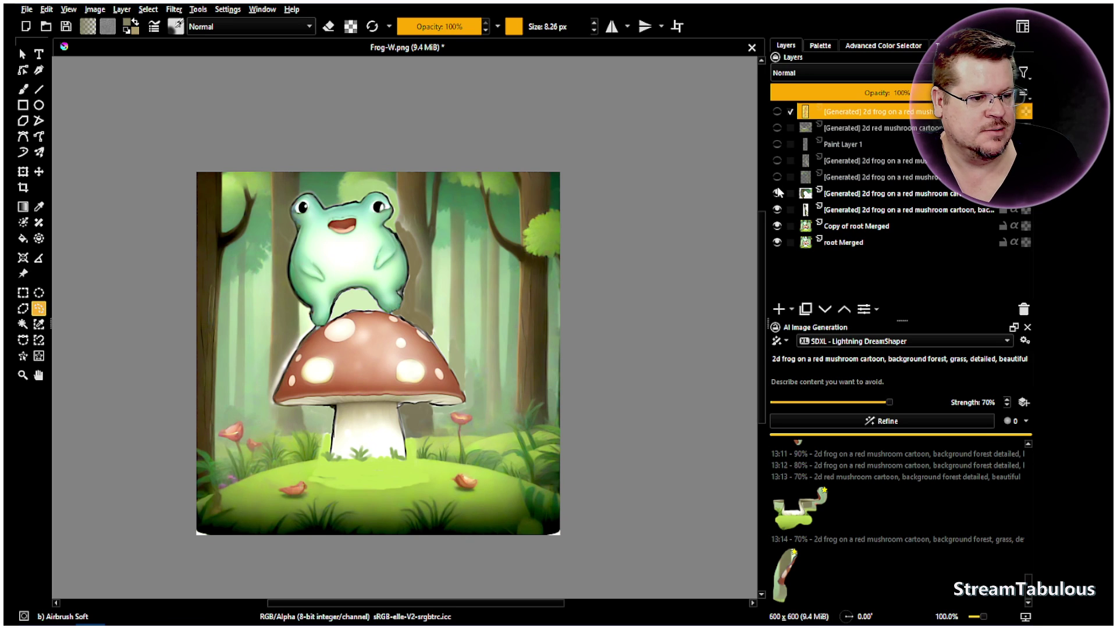
left_click(777, 193)
left_click(776, 210)
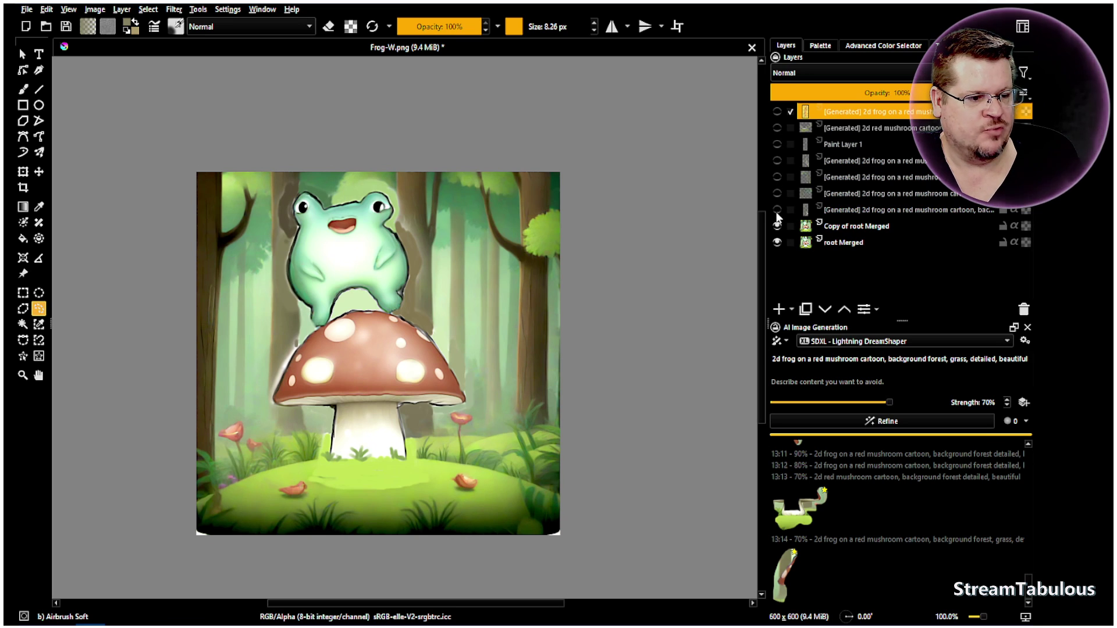
left_click(776, 226)
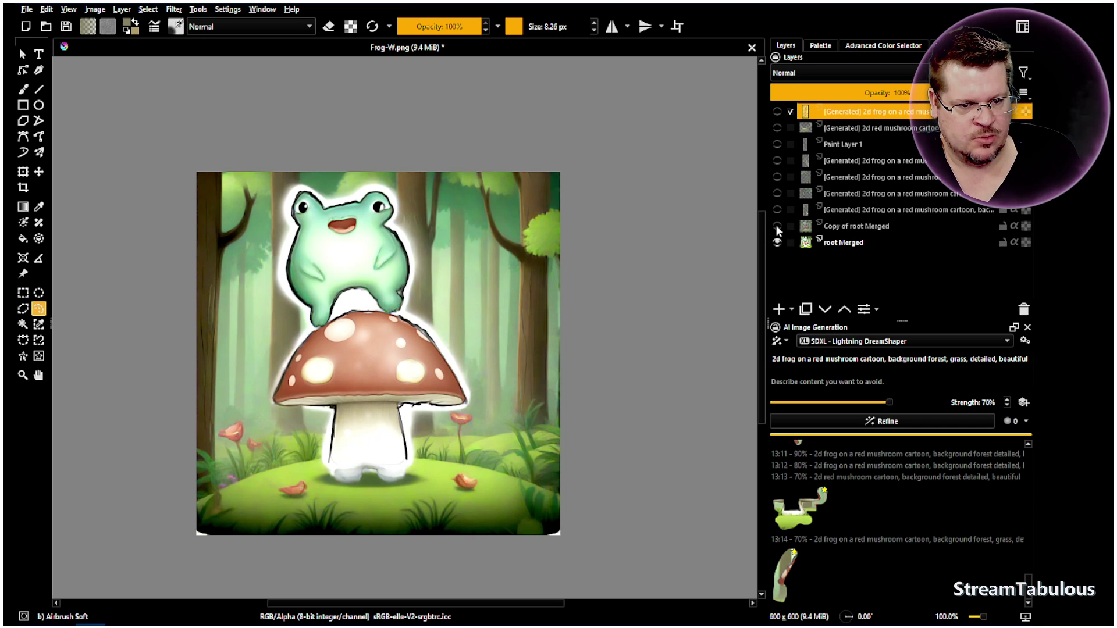
- Show the layers again one by one, from Copy of root Merged up to the newest generated fill, to review each correction
left_click(776, 227)
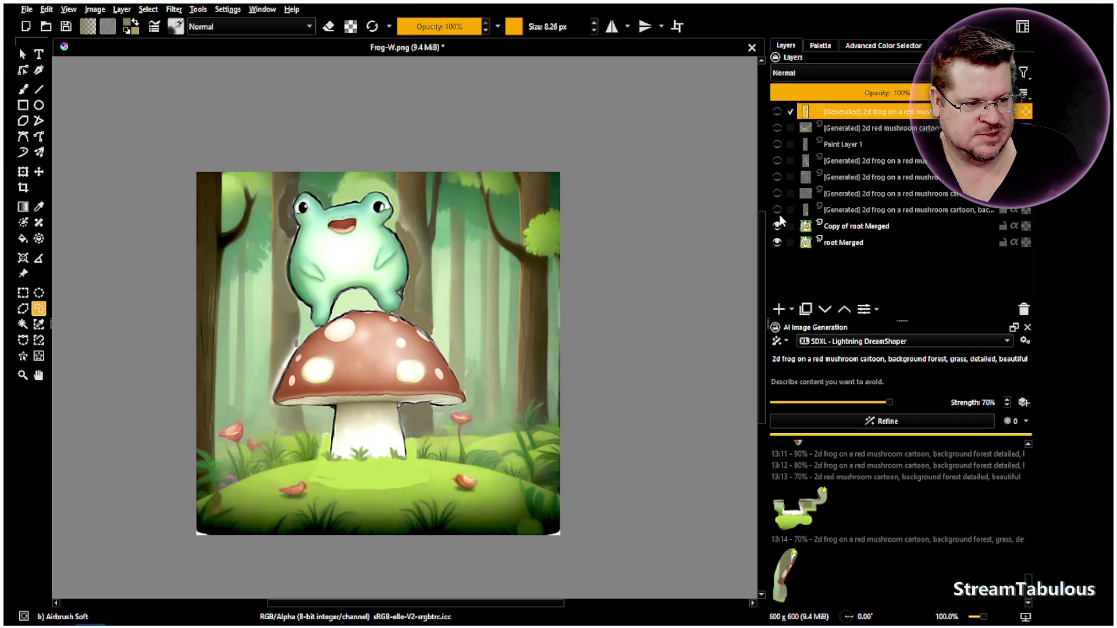
left_click(777, 210)
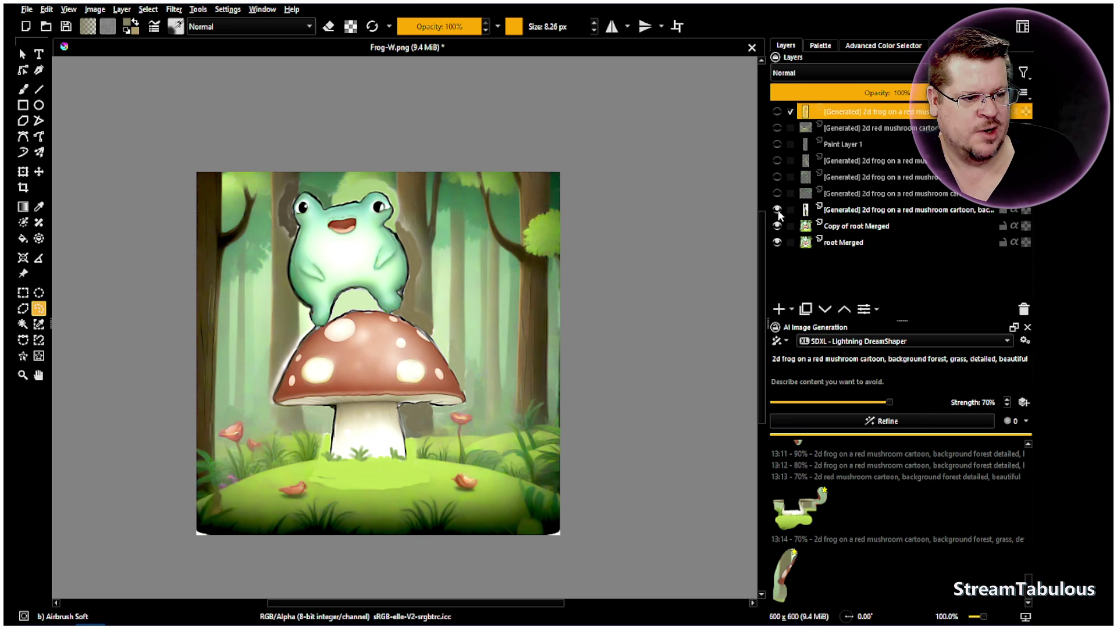
left_click(778, 193)
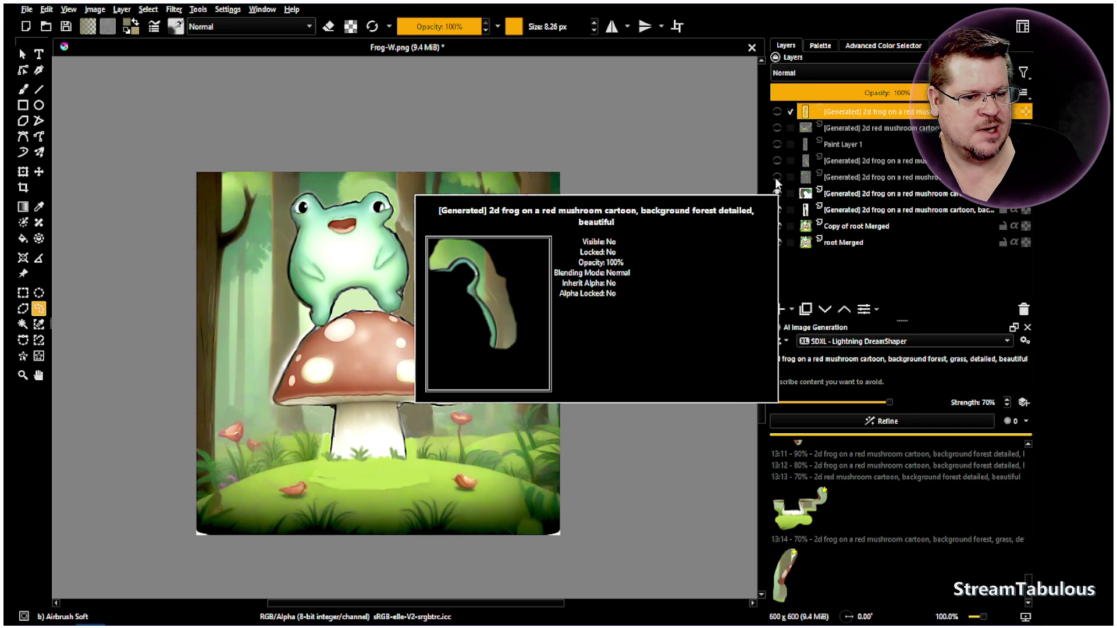
left_click(776, 177)
left_click(777, 161)
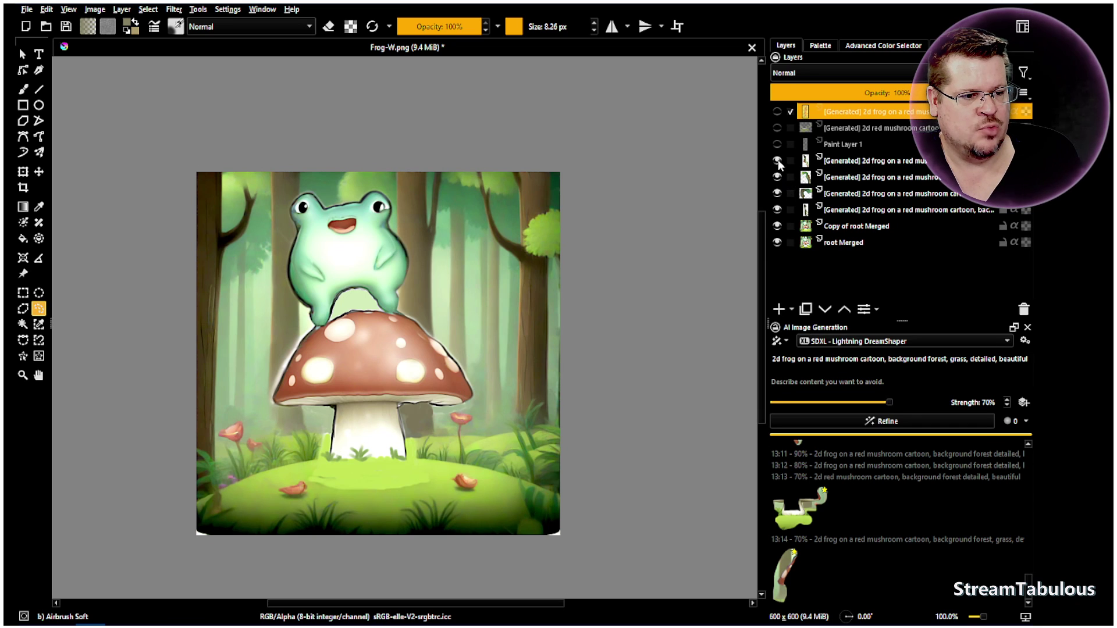
left_click(777, 151)
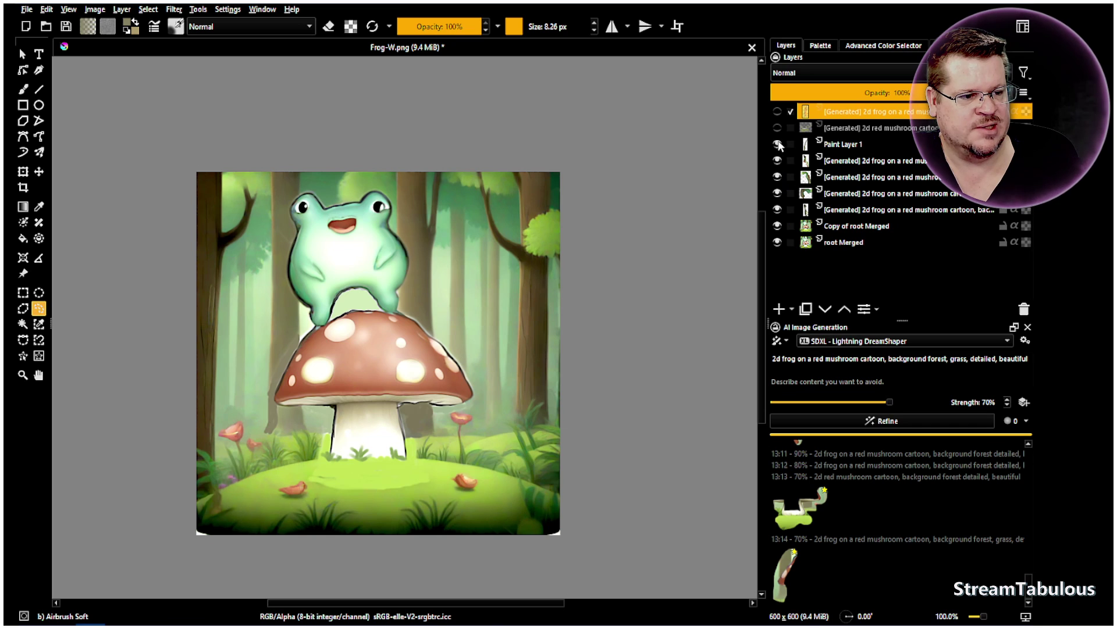
left_click(777, 128)
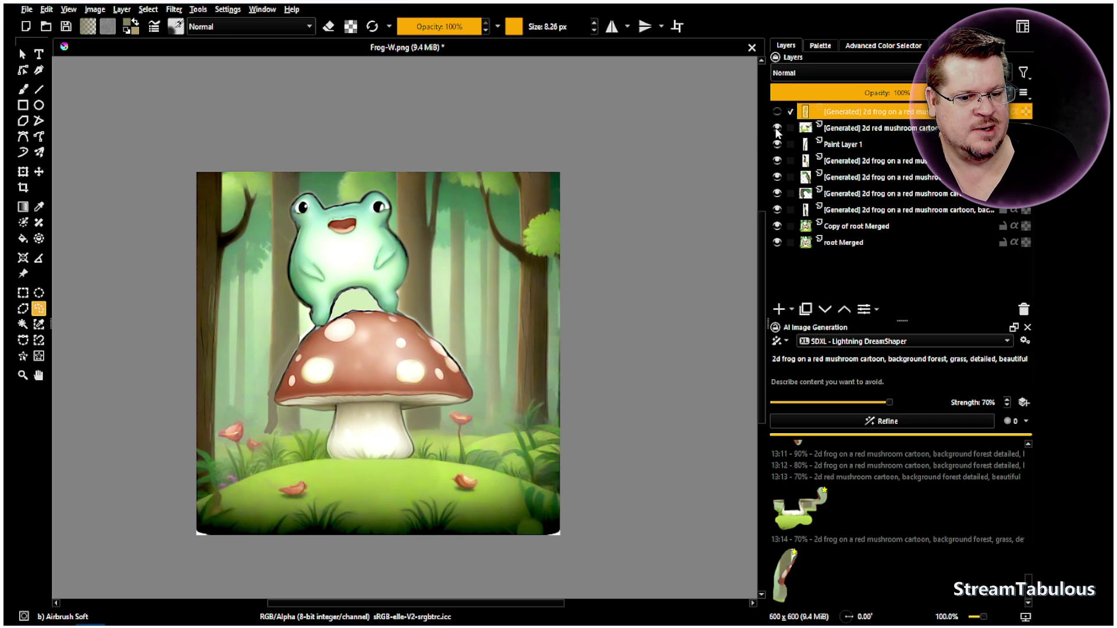
left_click(777, 111)
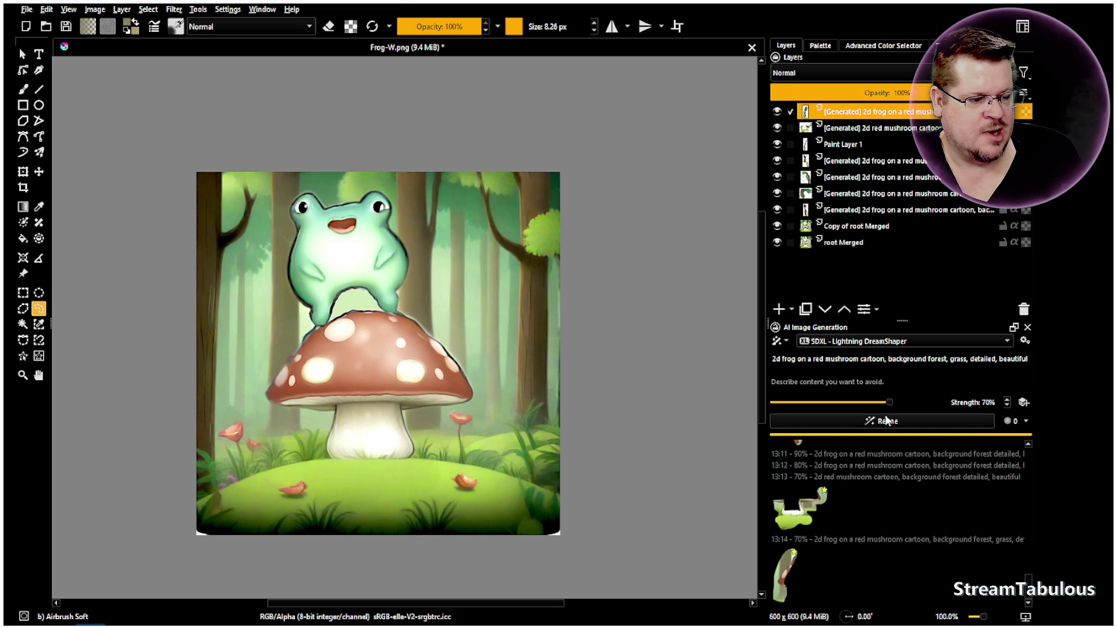
- Set the generation strength to 100% and flatten the image into a single layer
left_click_drag(889, 402, 974, 404)
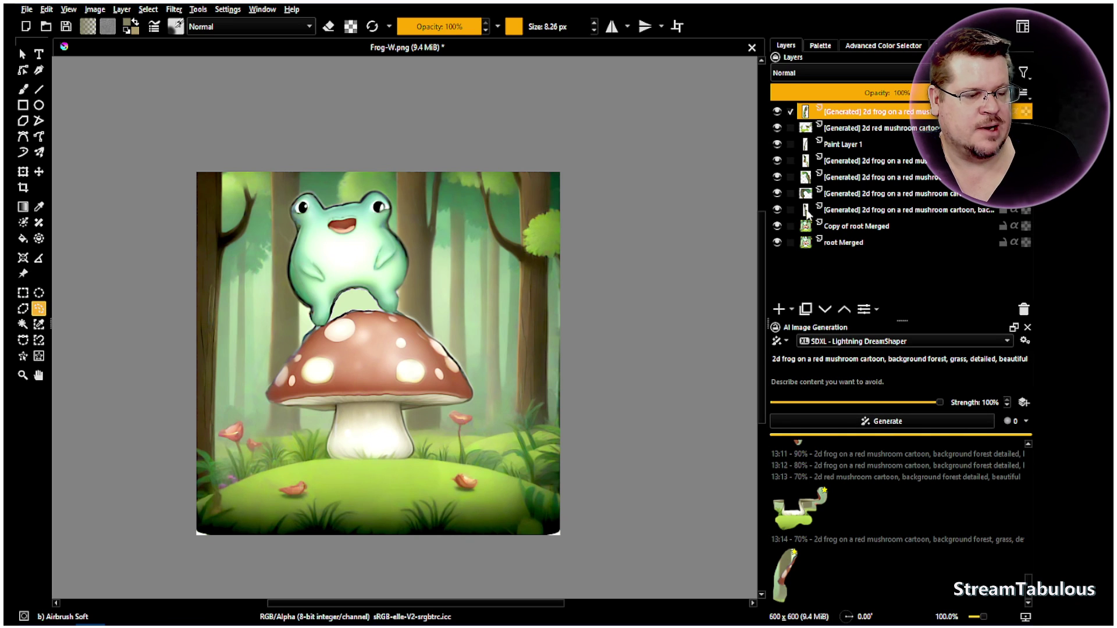
right_click(826, 124)
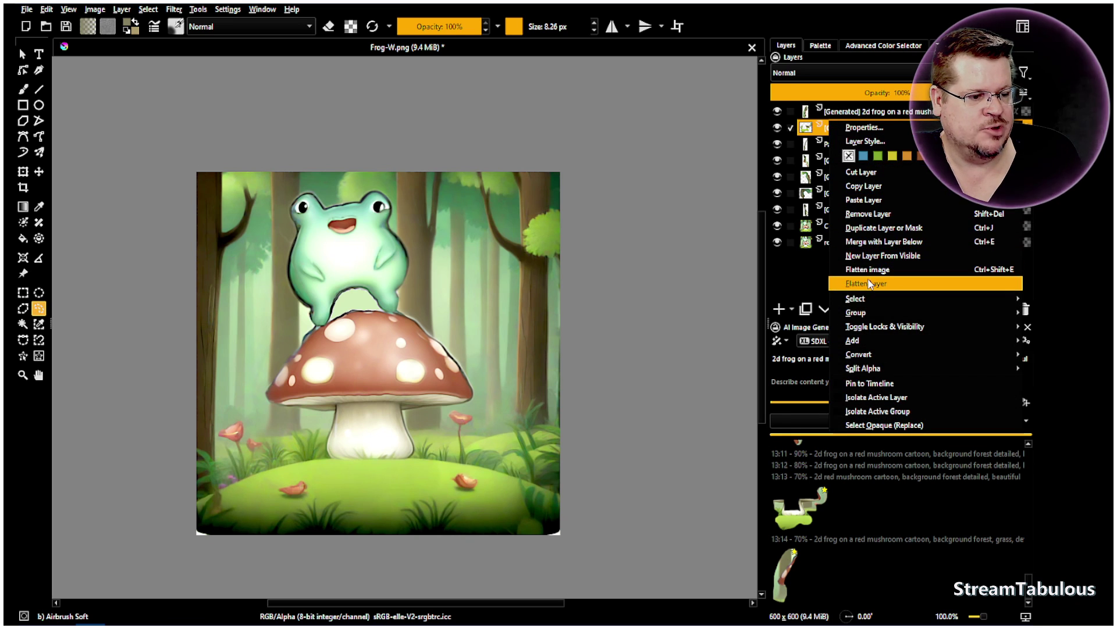
left_click(868, 270)
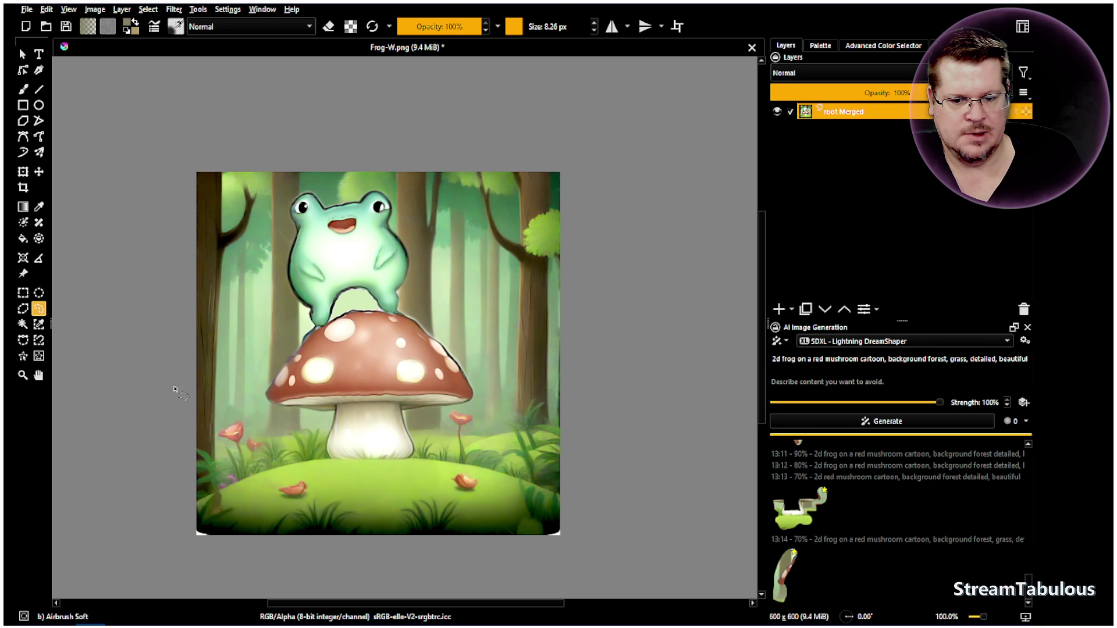
- Blend away the white bottom corners and smooth the image's right edge with the Blender Basic brush
left_click(22, 89)
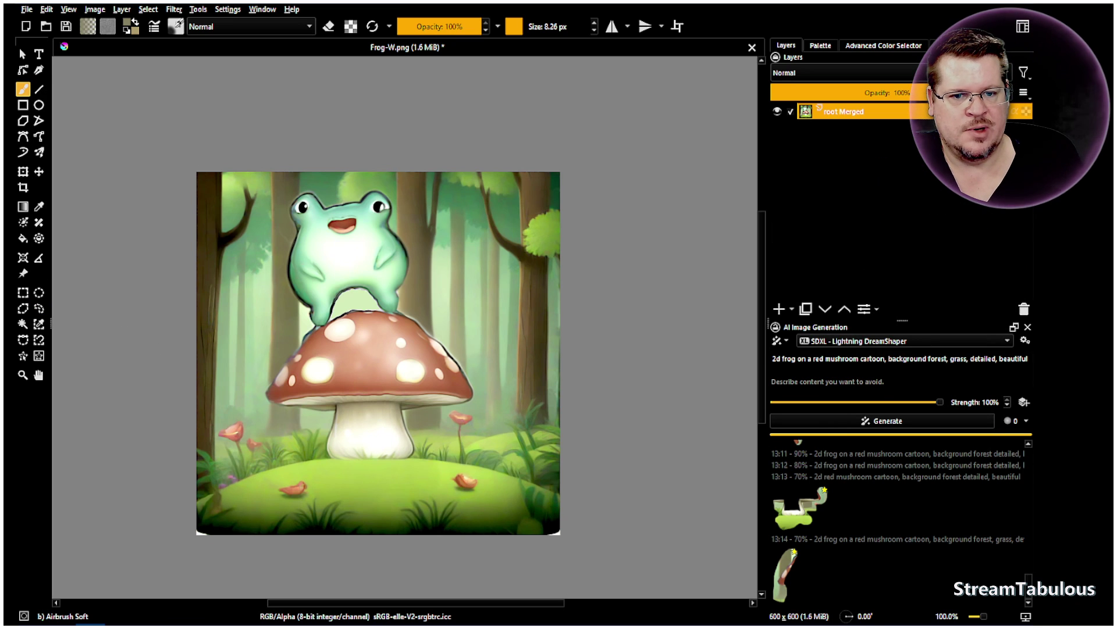
left_click(175, 27)
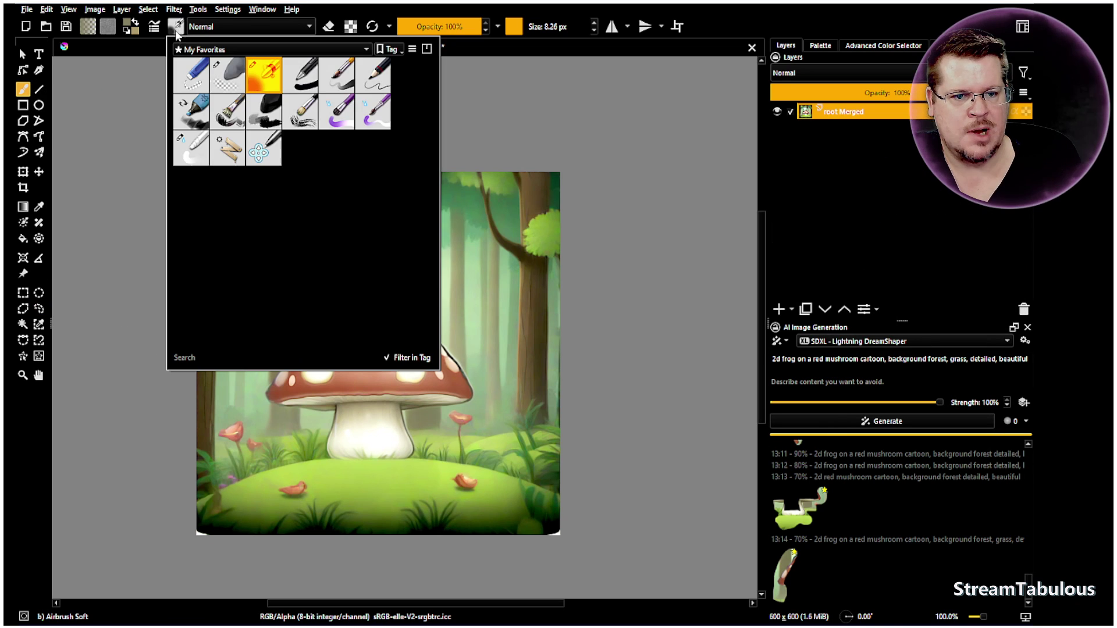
left_click(192, 149)
left_click(196, 563)
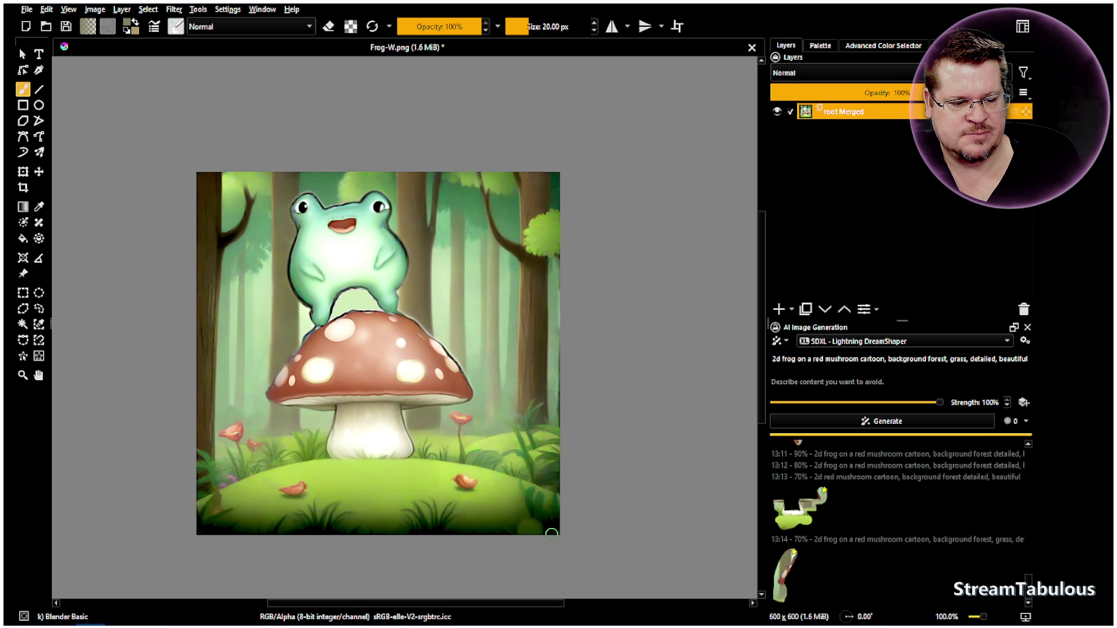
left_click_drag(562, 513, 555, 360)
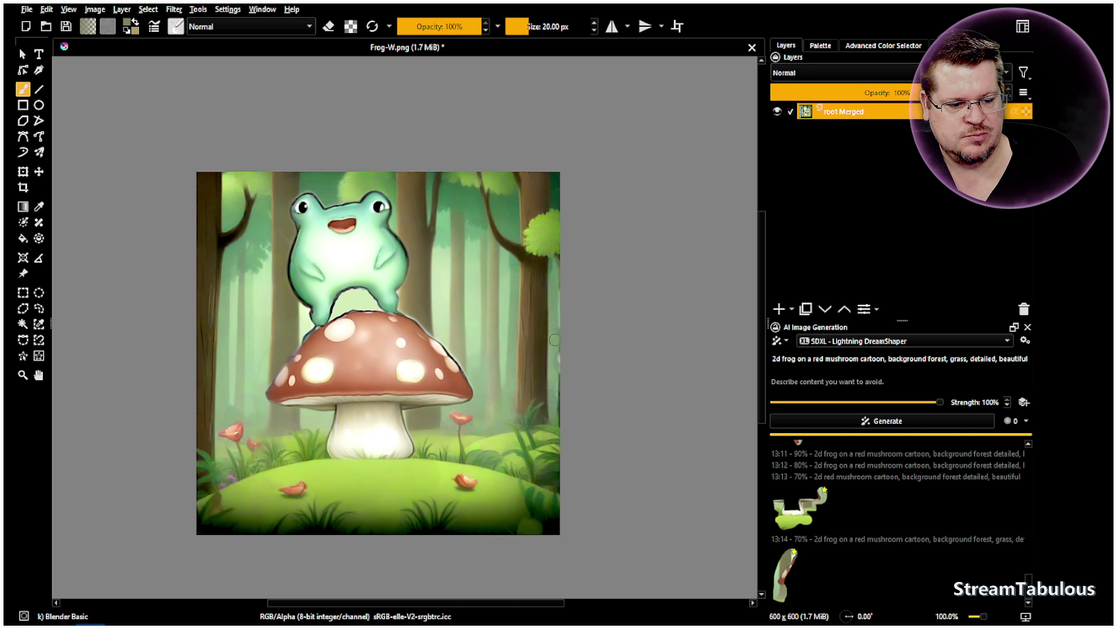
scroll(567, 365, "up", 3)
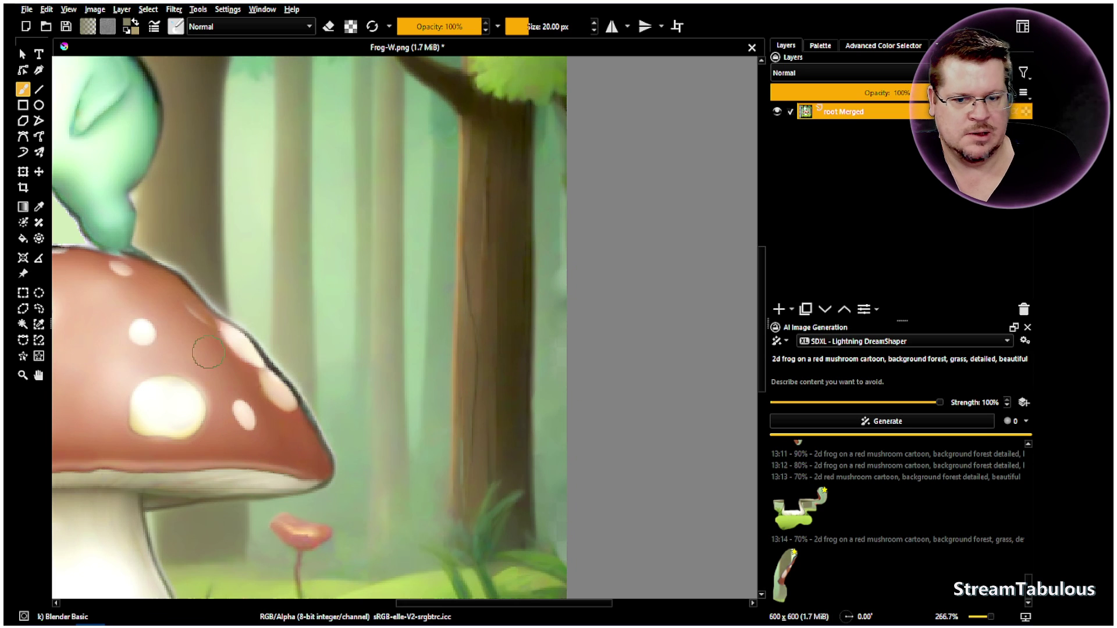
left_click(38, 375)
scroll(407, 356, "down", 2)
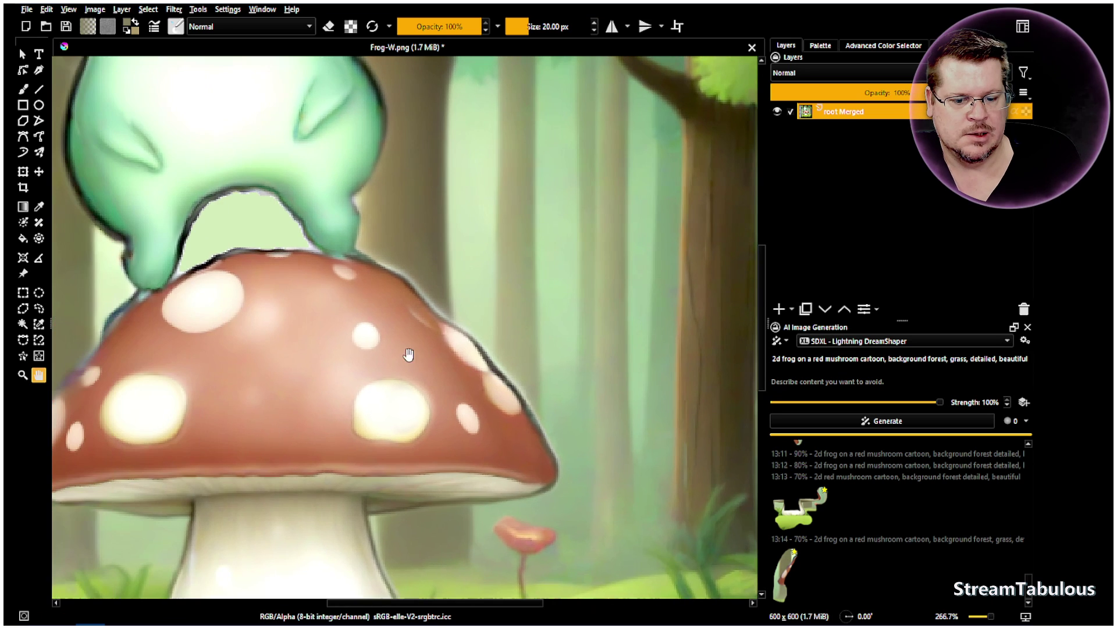
scroll(338, 356, "up", 1)
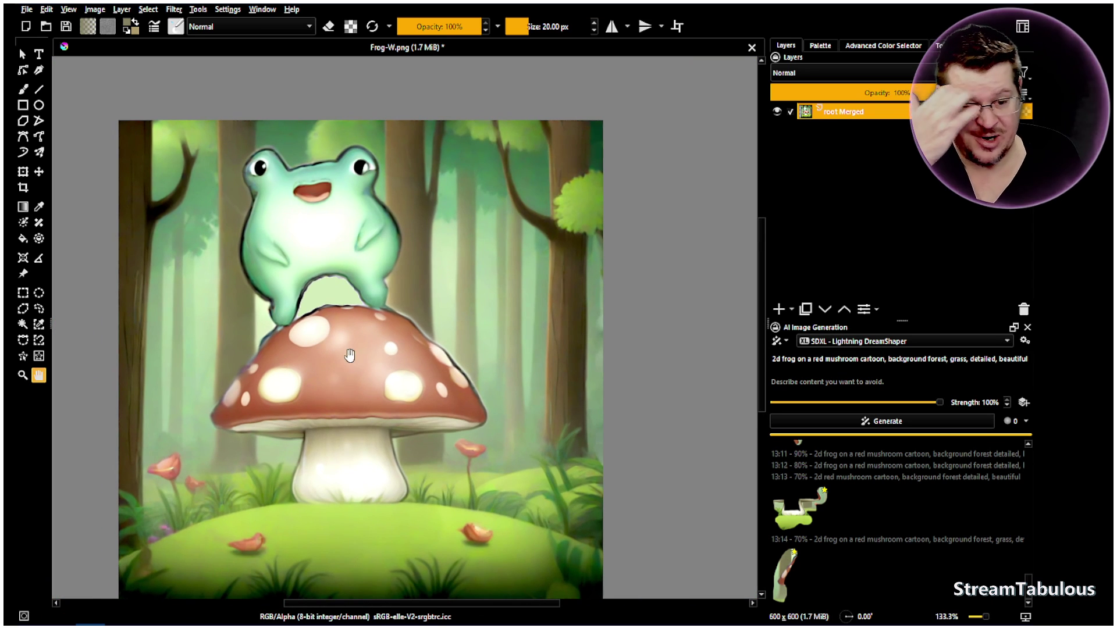
left_click_drag(382, 355, 361, 336)
scroll(361, 336, "down", 1)
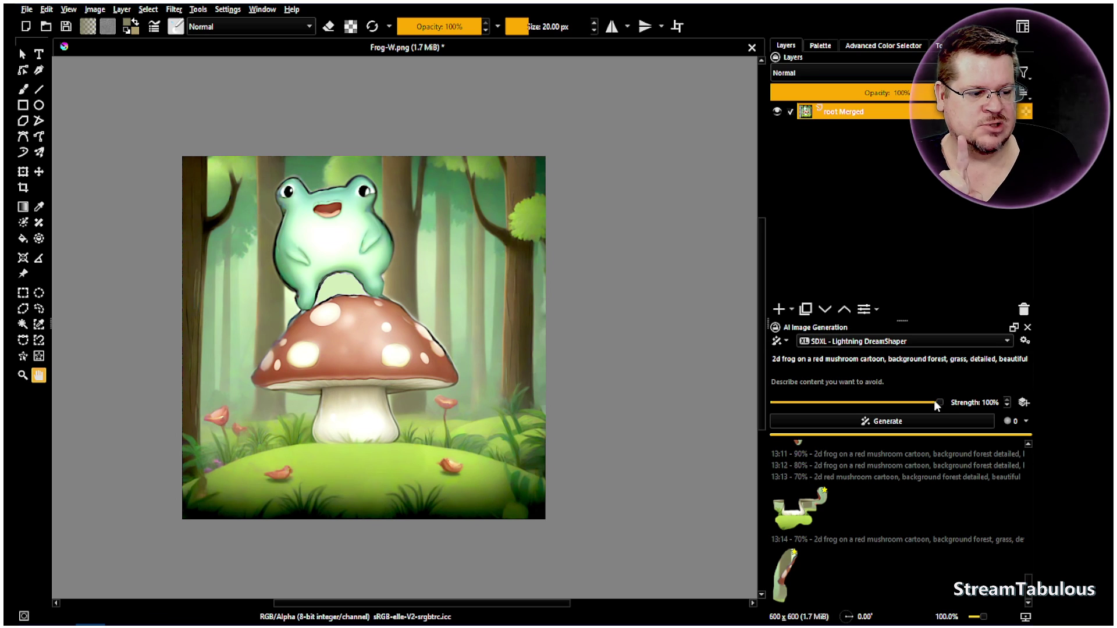
- Duplicate the root Merged layer and set the generation strength to 50%
right_click(825, 111)
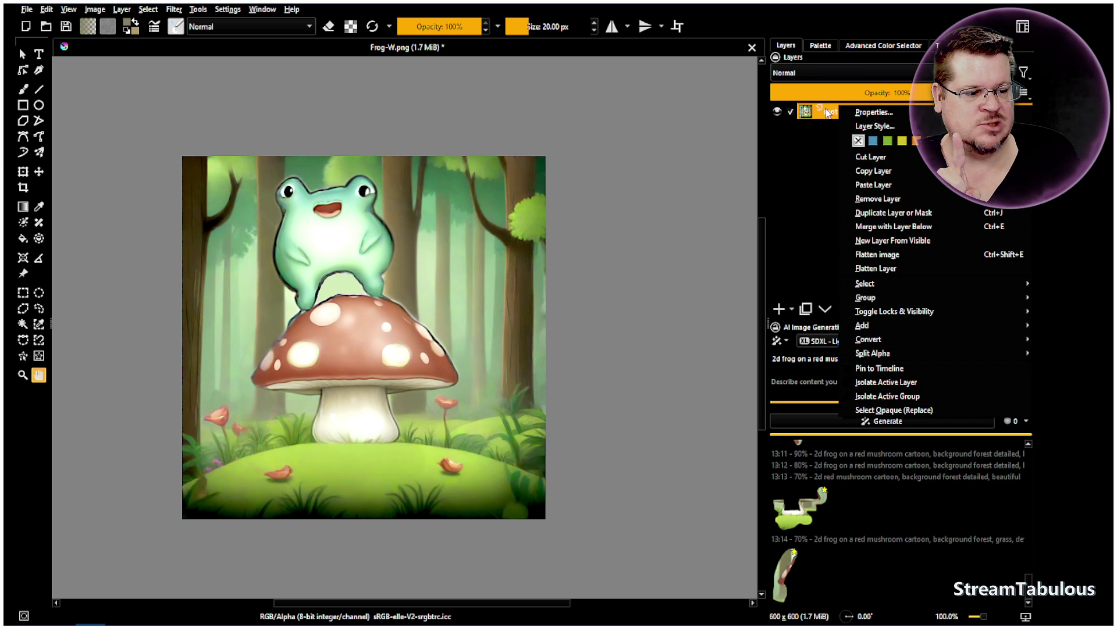
left_click(868, 220)
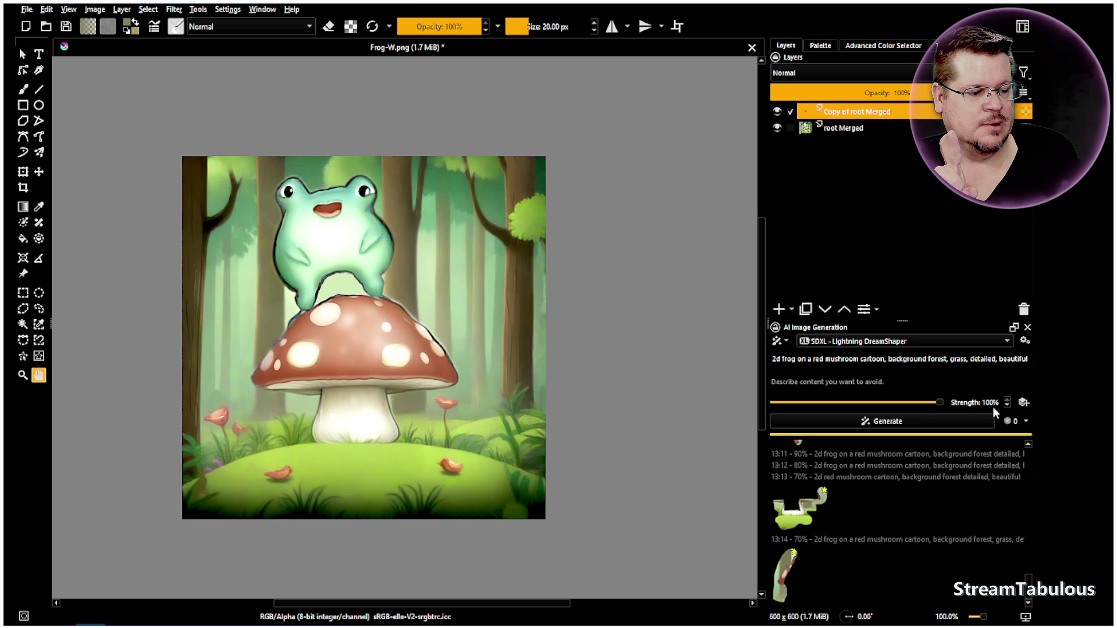
scroll(937, 400, "down", 1)
scroll(937, 400, "down", 5)
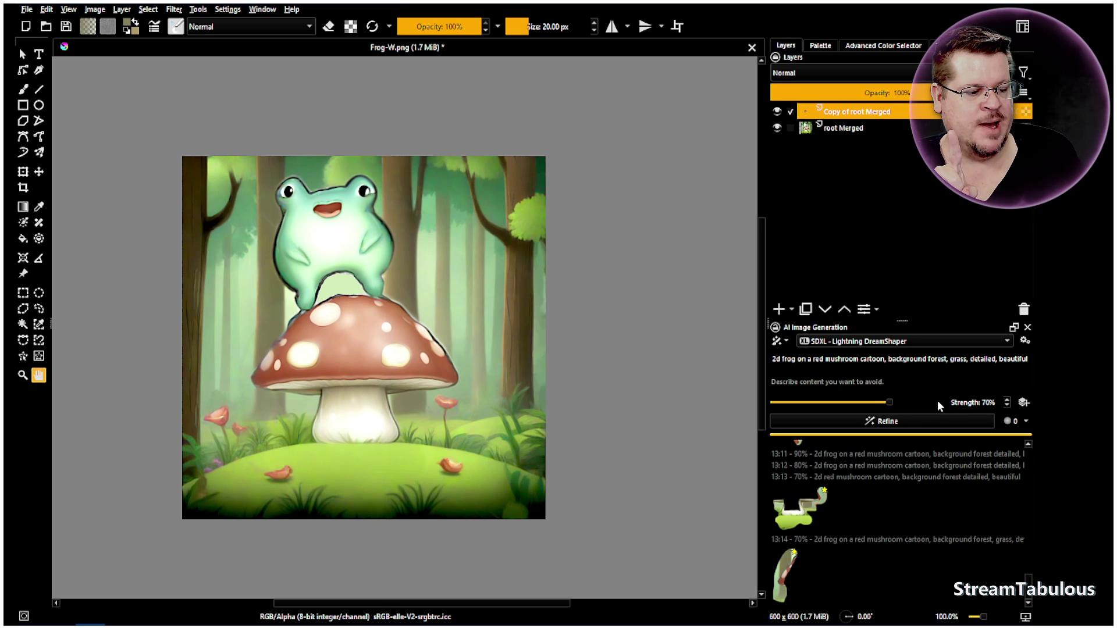
scroll(938, 400, "up", 1)
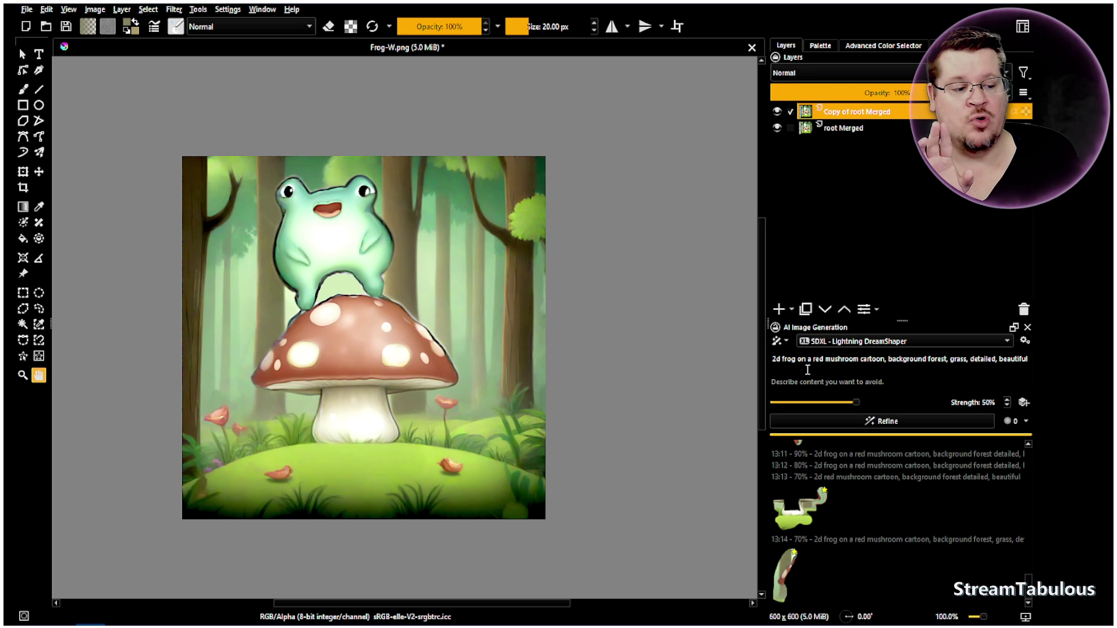
- Move "cartoon" to the start of the prompt, before "2d frog on a red mushroom", and refine the image with it
left_click(859, 359)
type(",")
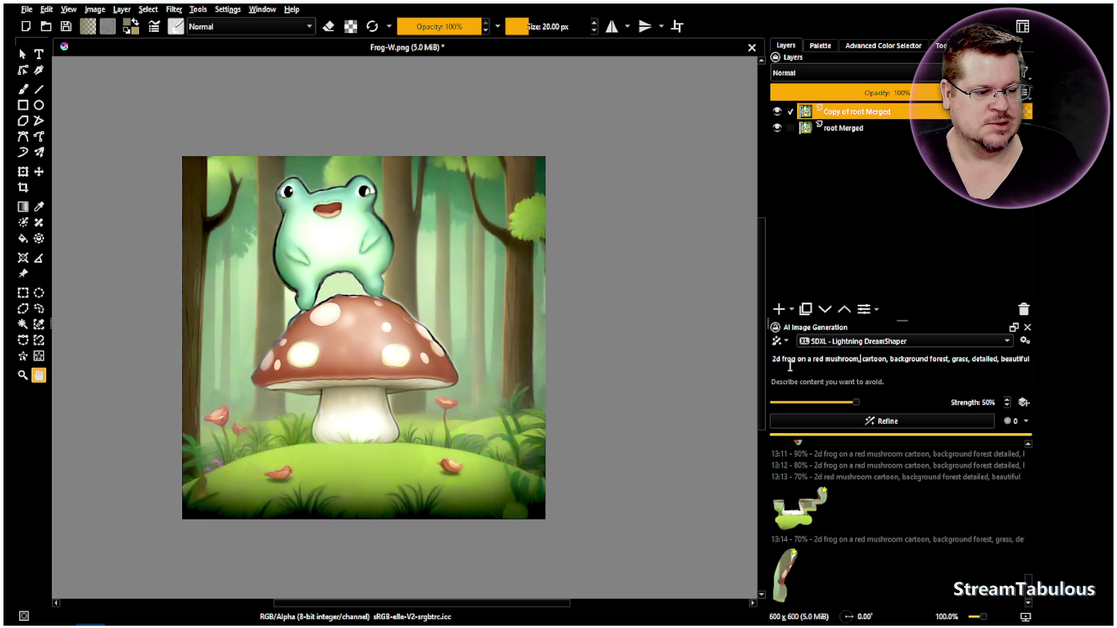
double_click(875, 359)
right_click(874, 361)
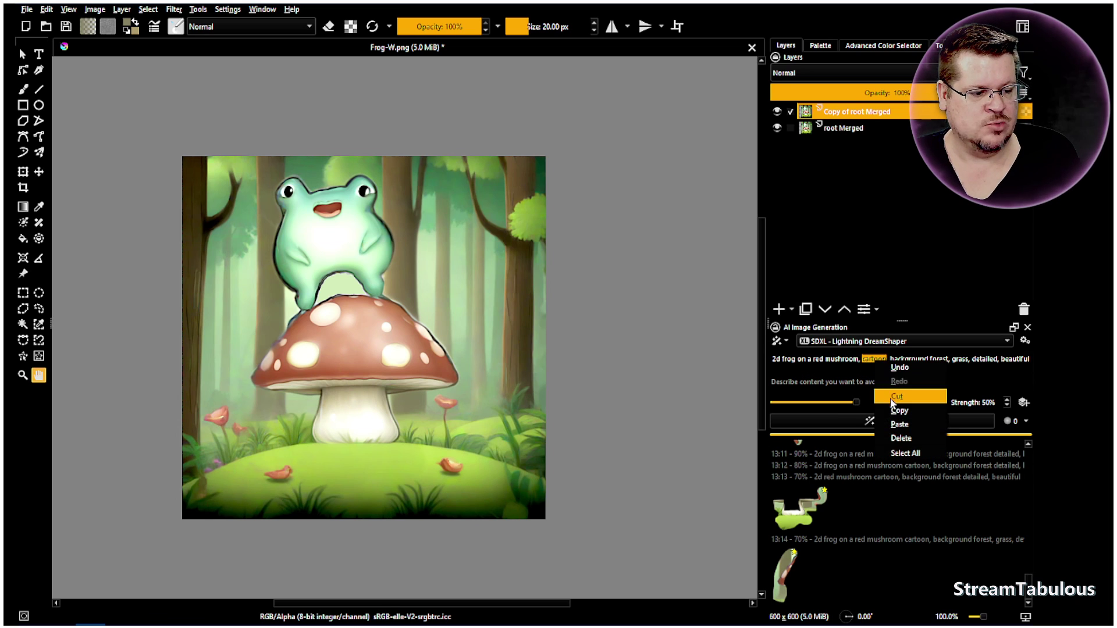
left_click(896, 397)
right_click(773, 359)
left_click(796, 419)
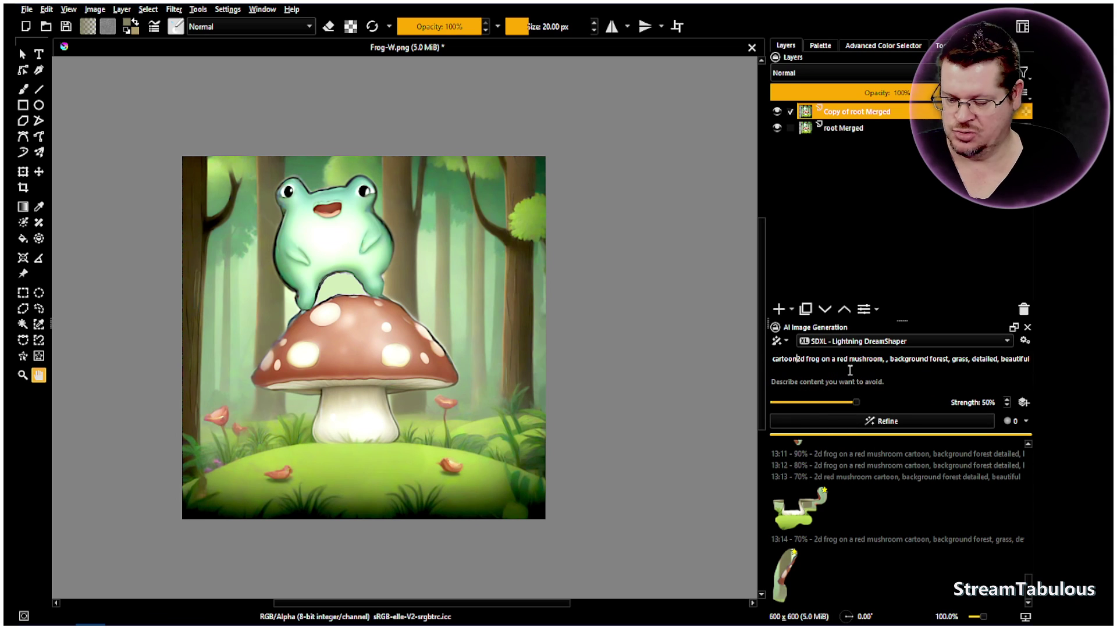
left_click(890, 359)
key("BackSpace")
key("BackSpace")
key("BackSpace")
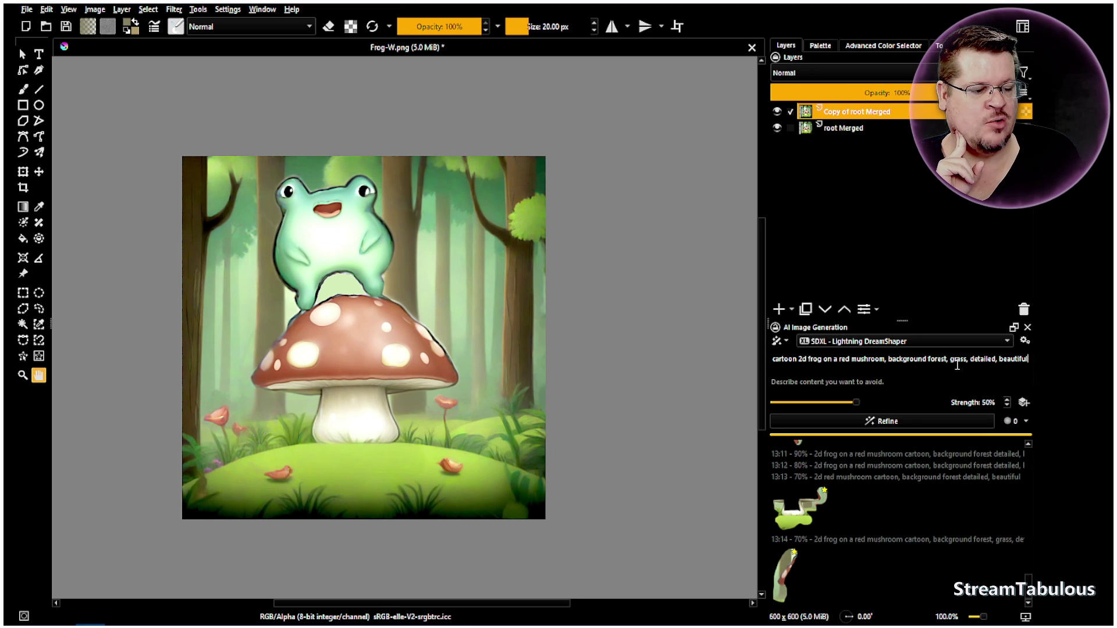
left_click(874, 426)
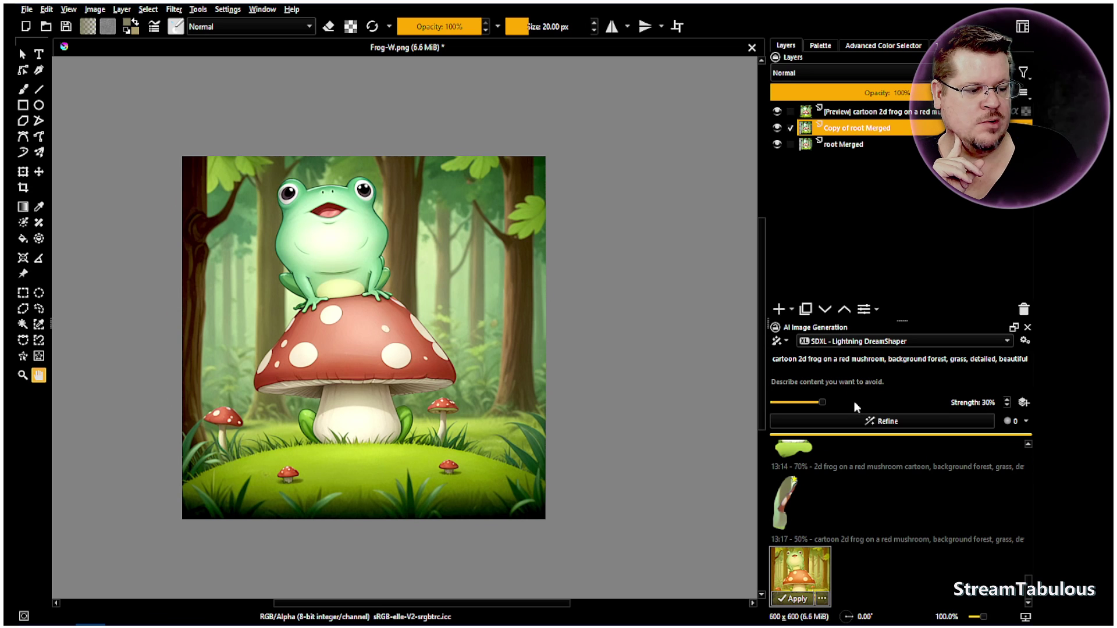
- Refine the image again at 30% strength and compare the 50% result with the current image
left_click(875, 418)
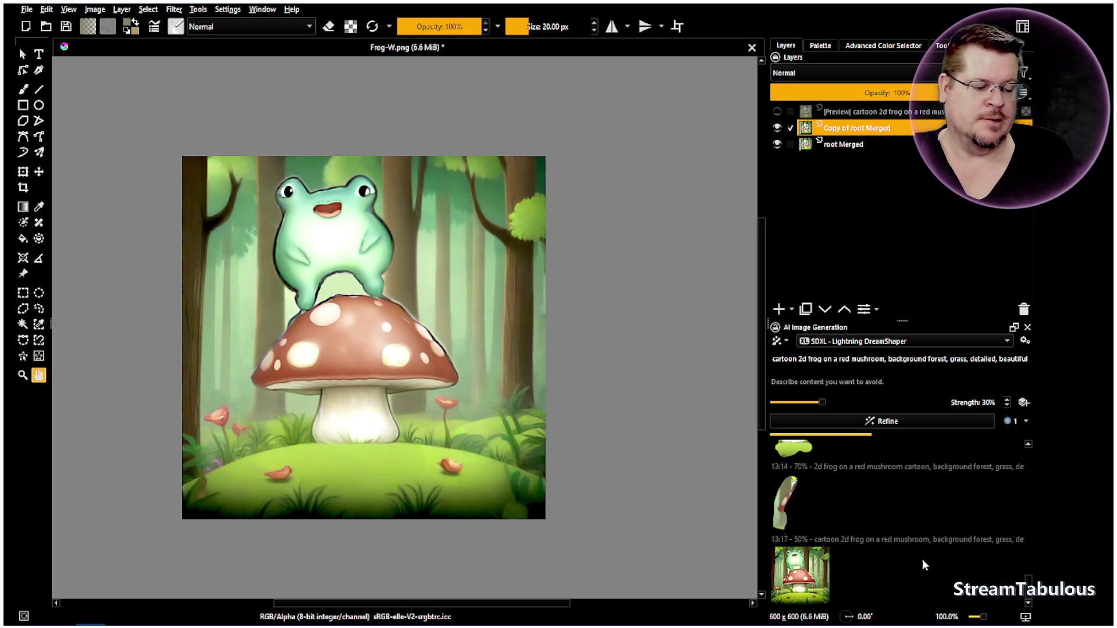
left_click(817, 559)
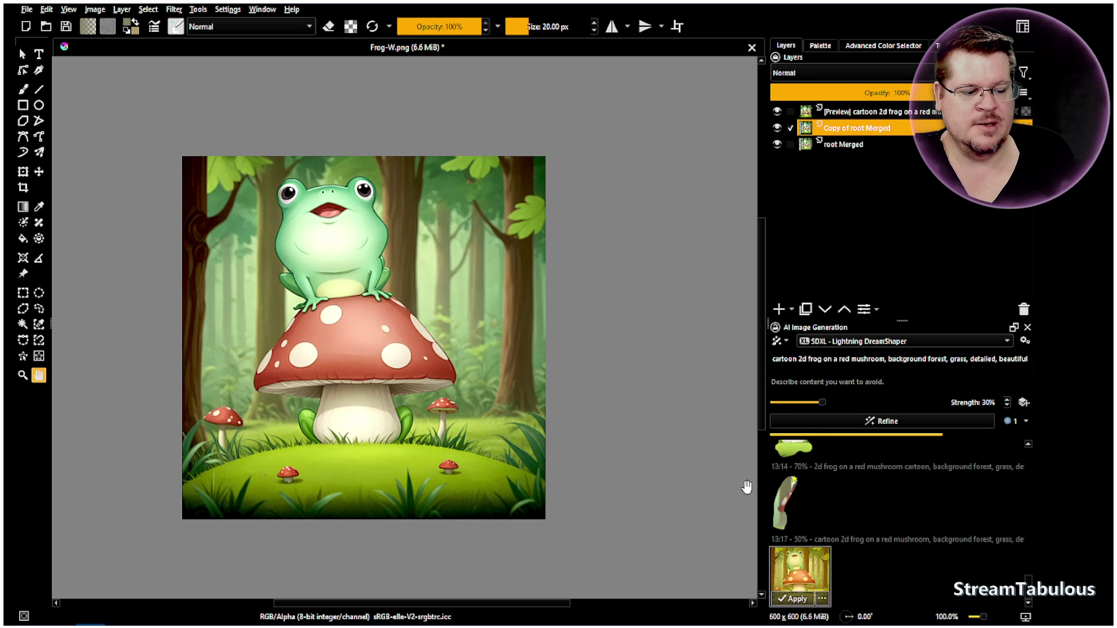
left_click(902, 568)
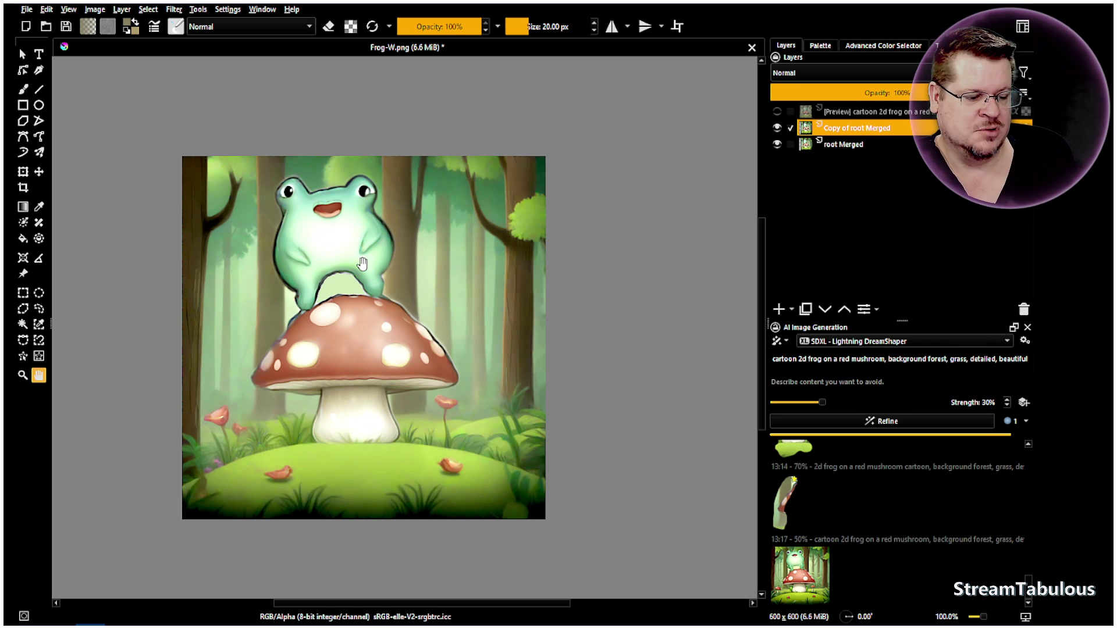
left_click(809, 558)
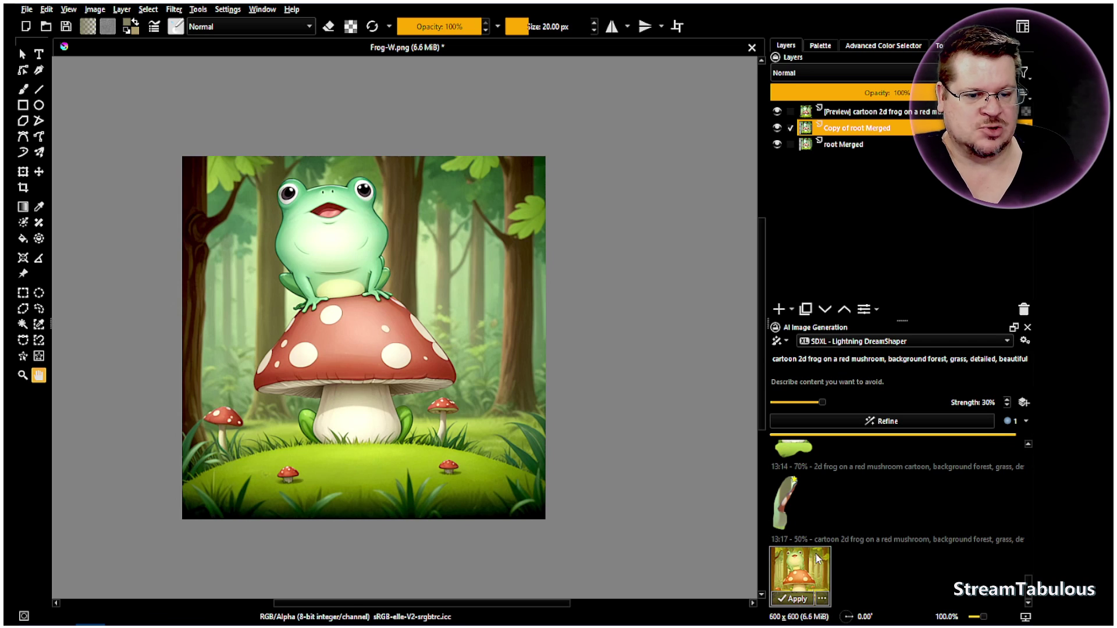
left_click(868, 571)
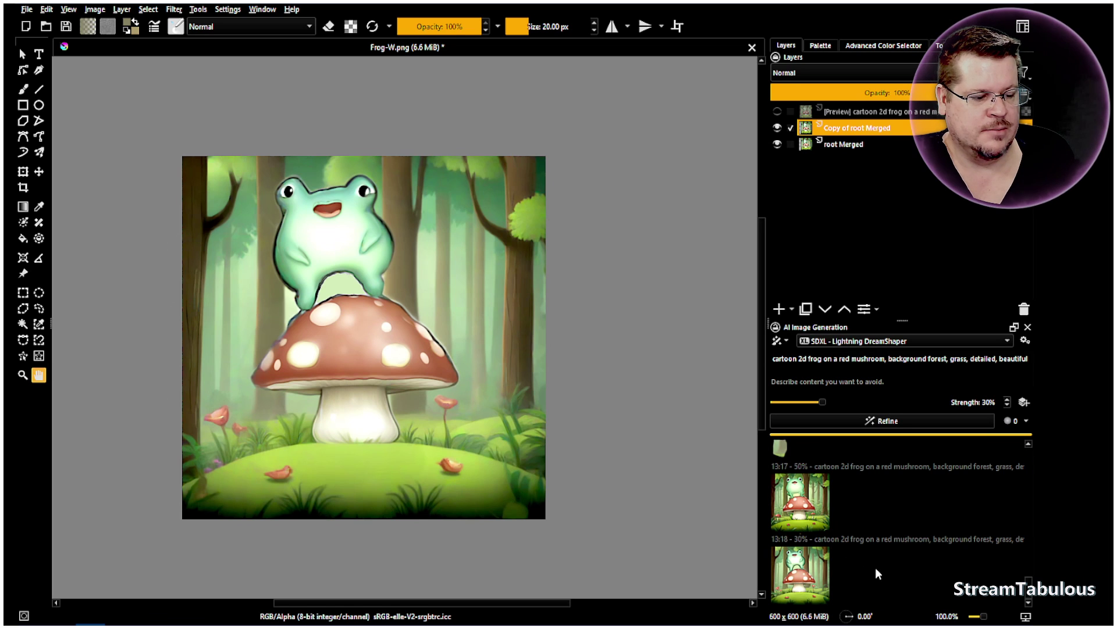
- Compare the 30% result with the current image and apply it as a new layer
left_click(801, 572)
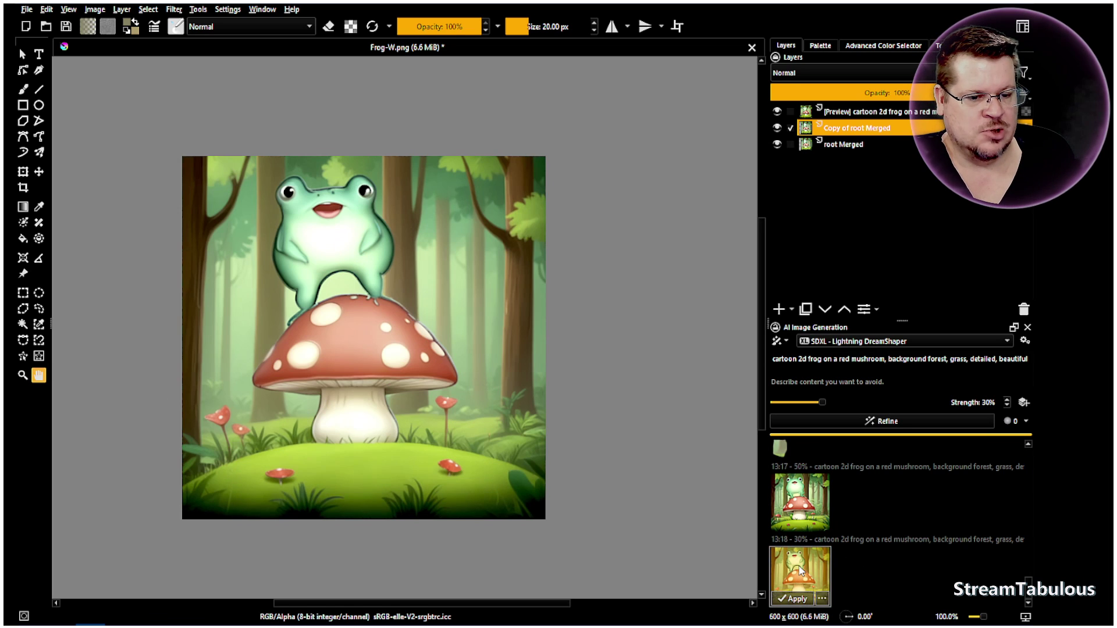
left_click(870, 565)
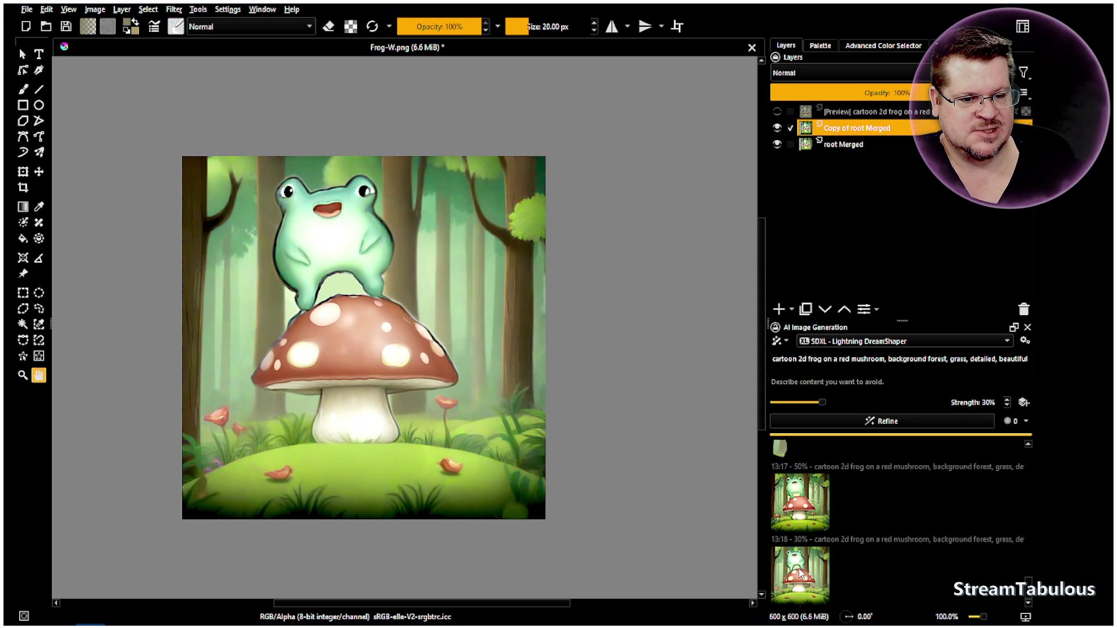
left_click(799, 569)
left_click(795, 598)
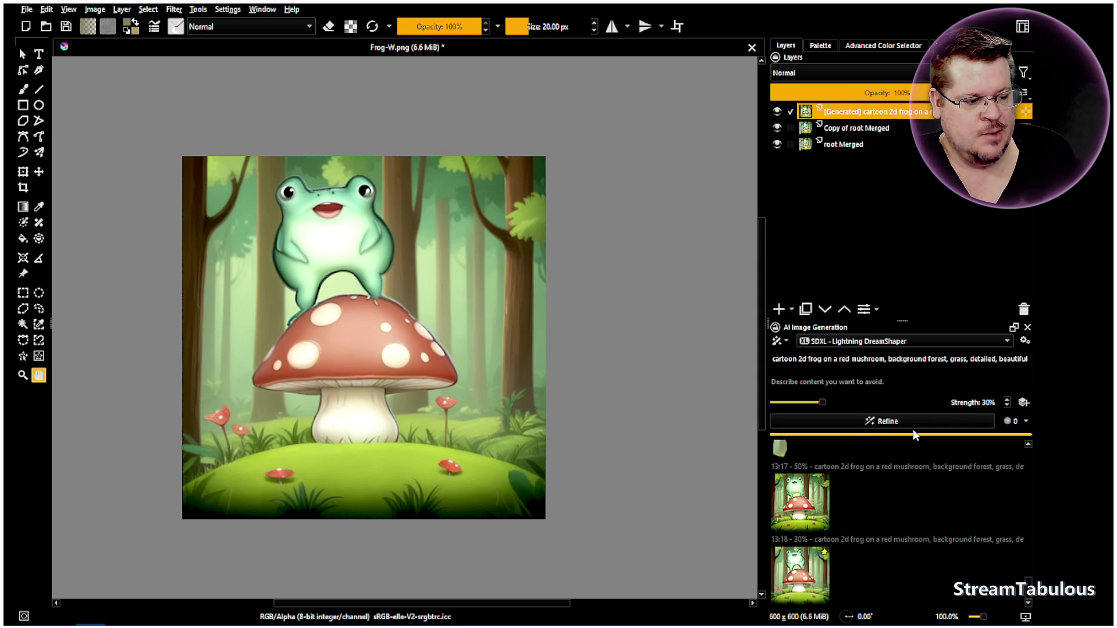
- Refine the applied frog image once more at 30% strength, compare the two 30% results and apply the newest
left_click(899, 421)
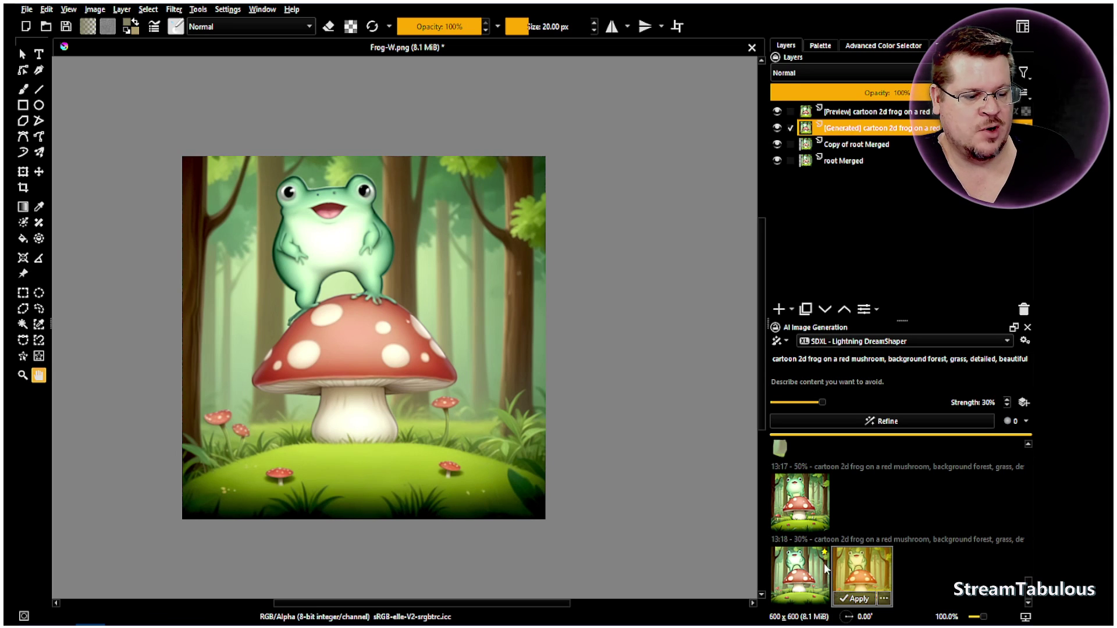
left_click(802, 570)
left_click(863, 573)
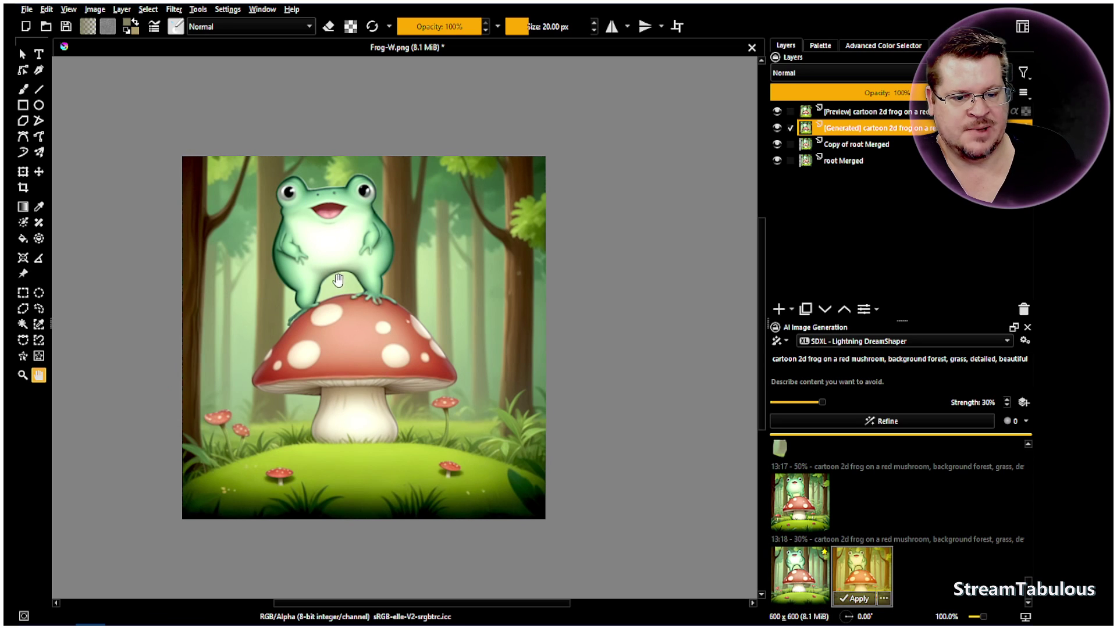
left_click(860, 598)
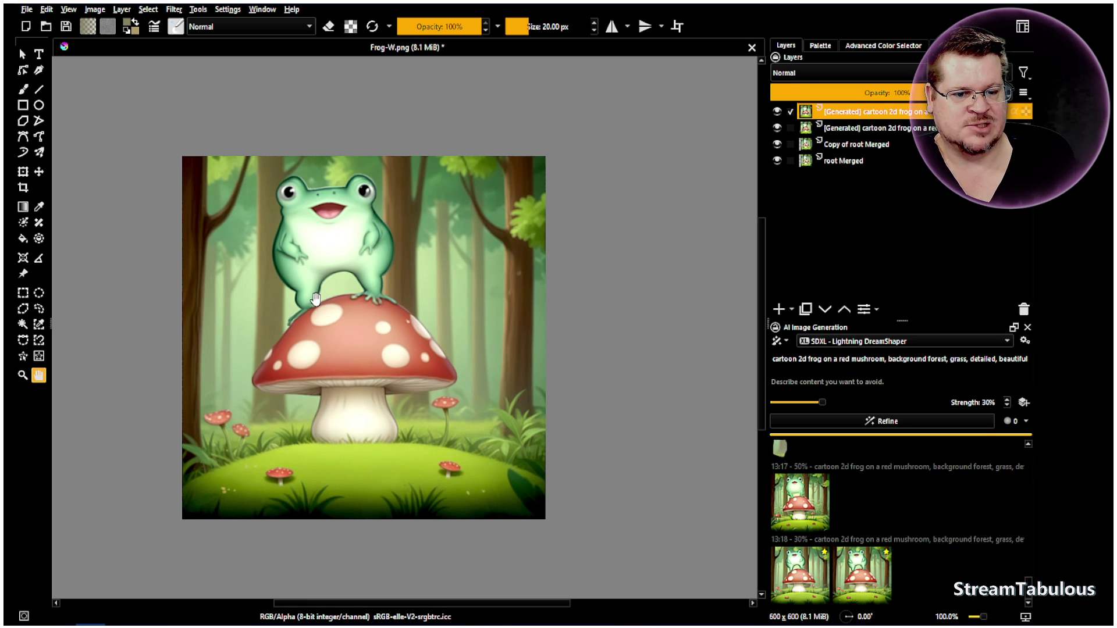
- Add a Line Art control layer based on the newest generated layer and generate a new image at 100% strength
left_click(1025, 422)
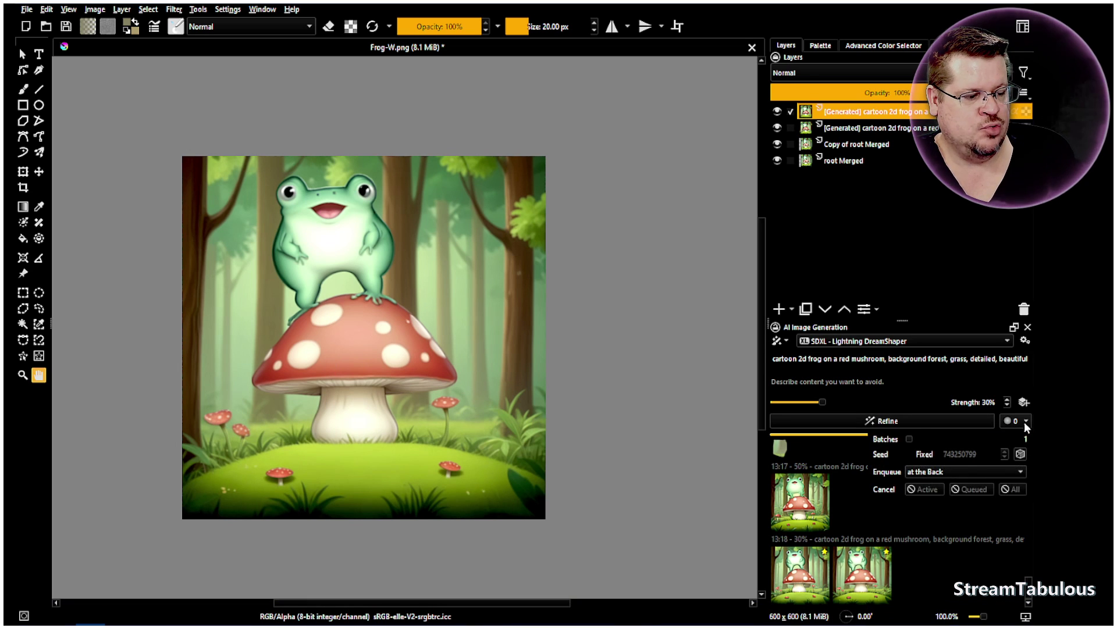
left_click(1025, 409)
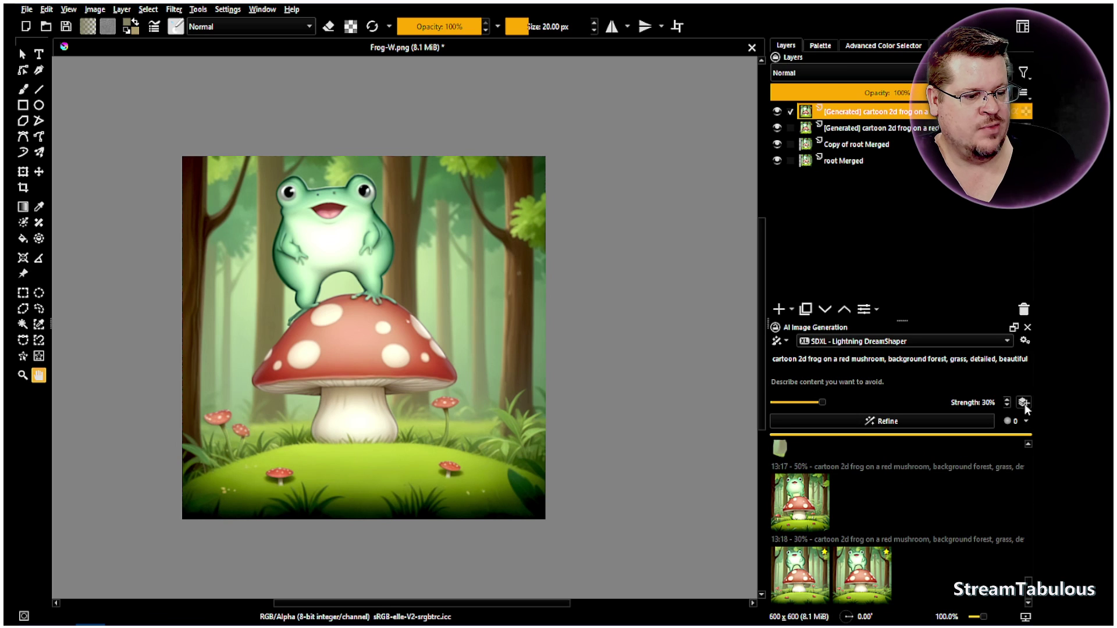
left_click(1024, 403)
left_click_drag(820, 416, 954, 417)
left_click(812, 399)
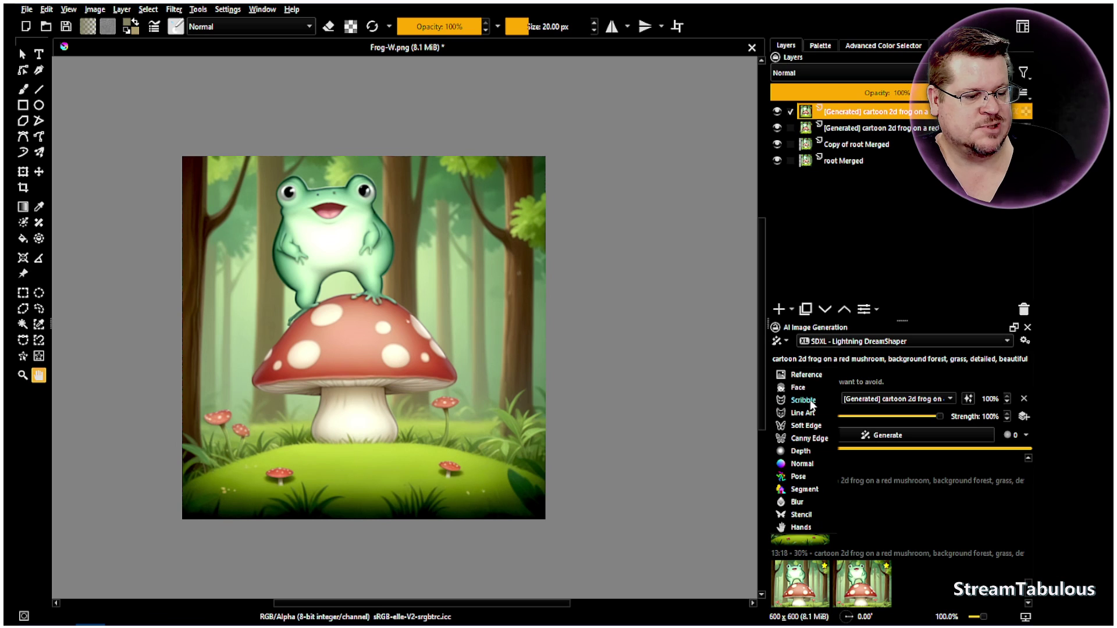
left_click(811, 414)
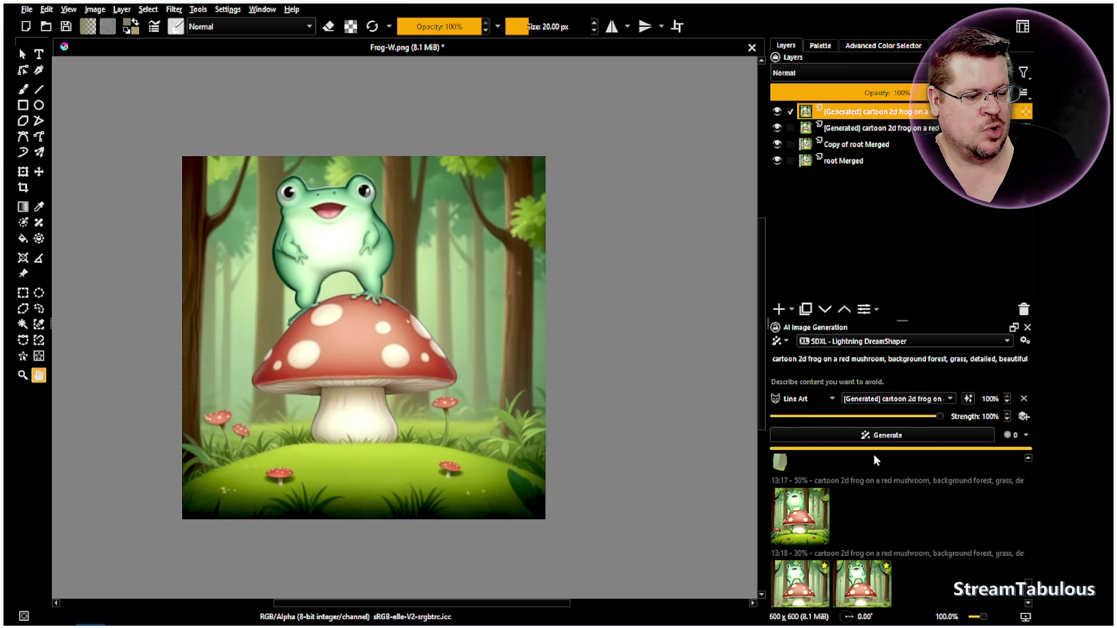
left_click(923, 435)
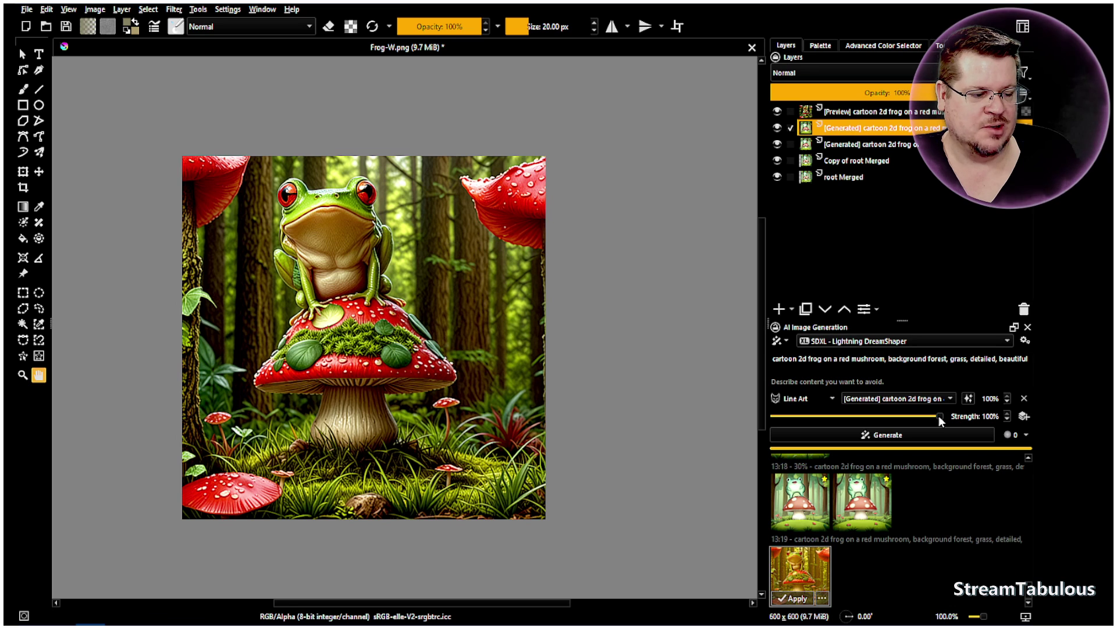
- Set the generation strength to 50% and refine the frog image with the Line Art control layer
scroll(941, 421, "down", 6)
scroll(940, 421, "down", 4)
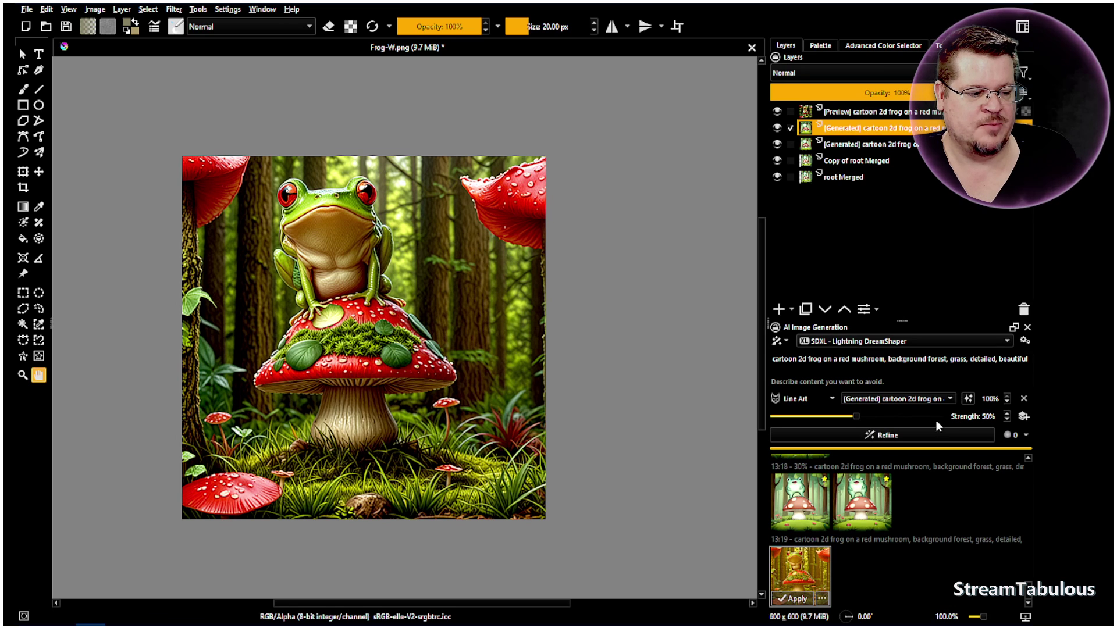
left_click(937, 438)
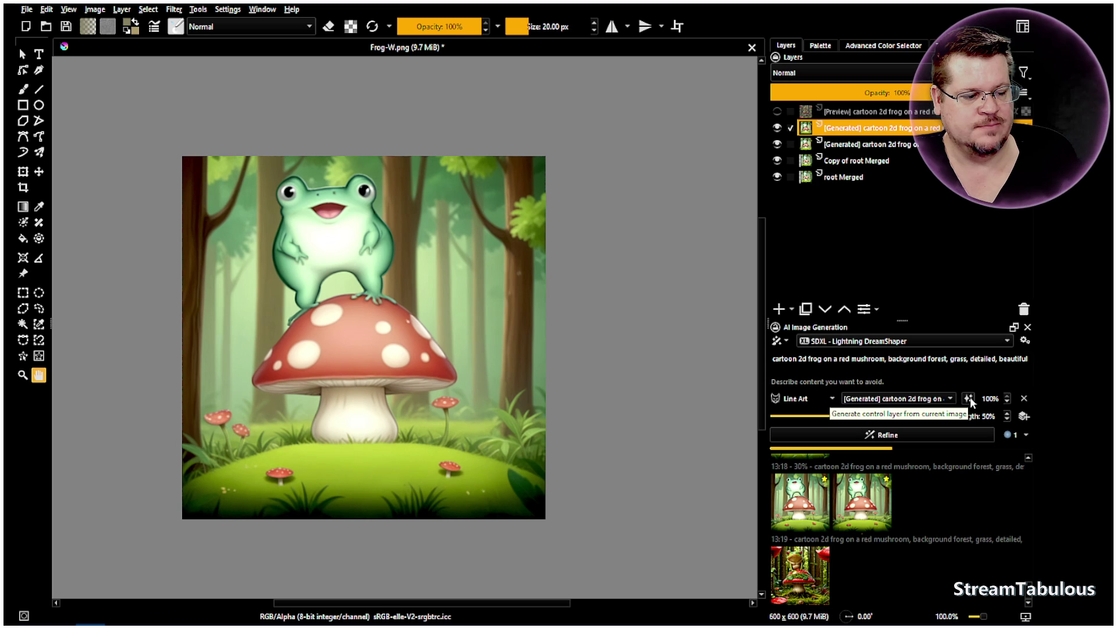
- Generate a Line Art control layer from the current image and apply the 50% refined frog result as a new layer
left_click(969, 399)
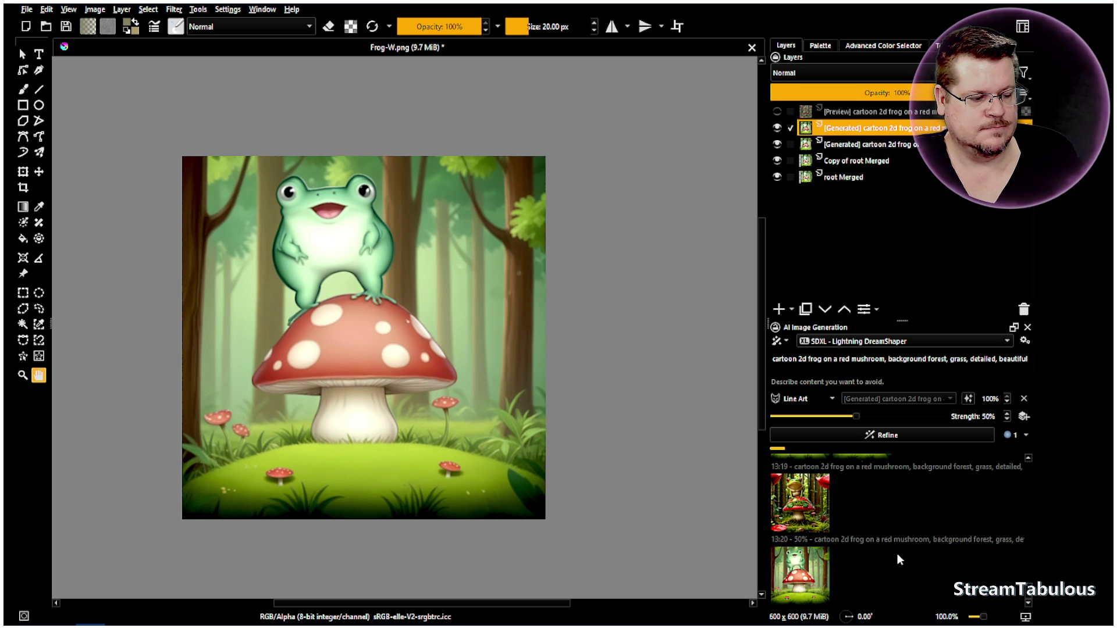
left_click(813, 573)
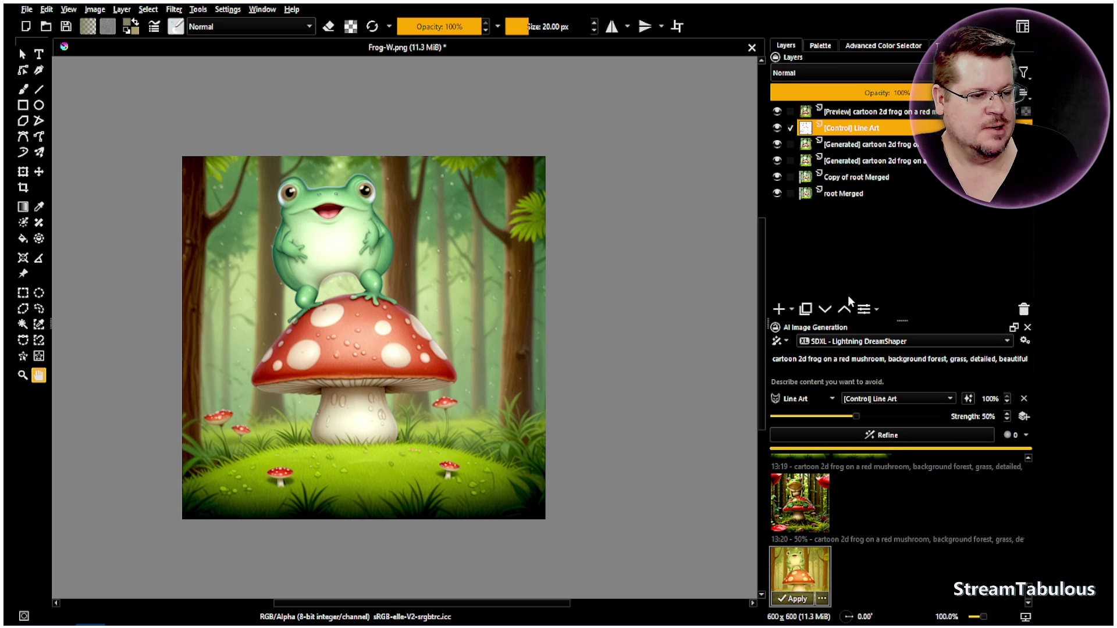
left_click(792, 599)
- Toggle the newest generated layer to compare it with the line art beneath, and hide the Line Art control layer
left_click(778, 112)
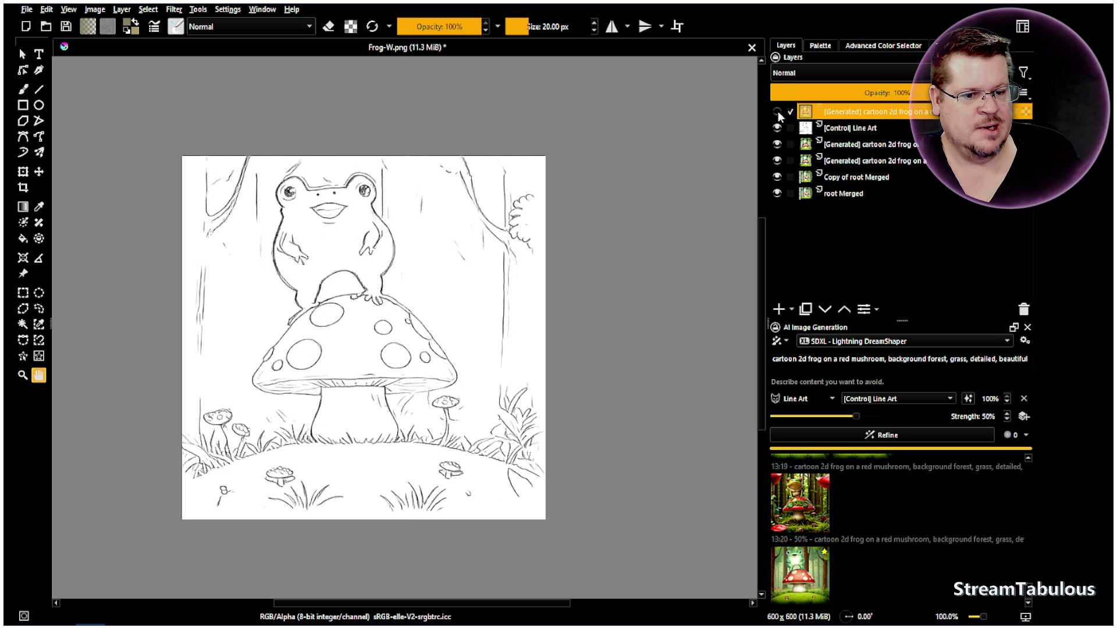
left_click(778, 112)
left_click(778, 112)
left_click(778, 113)
left_click(778, 112)
left_click(778, 112)
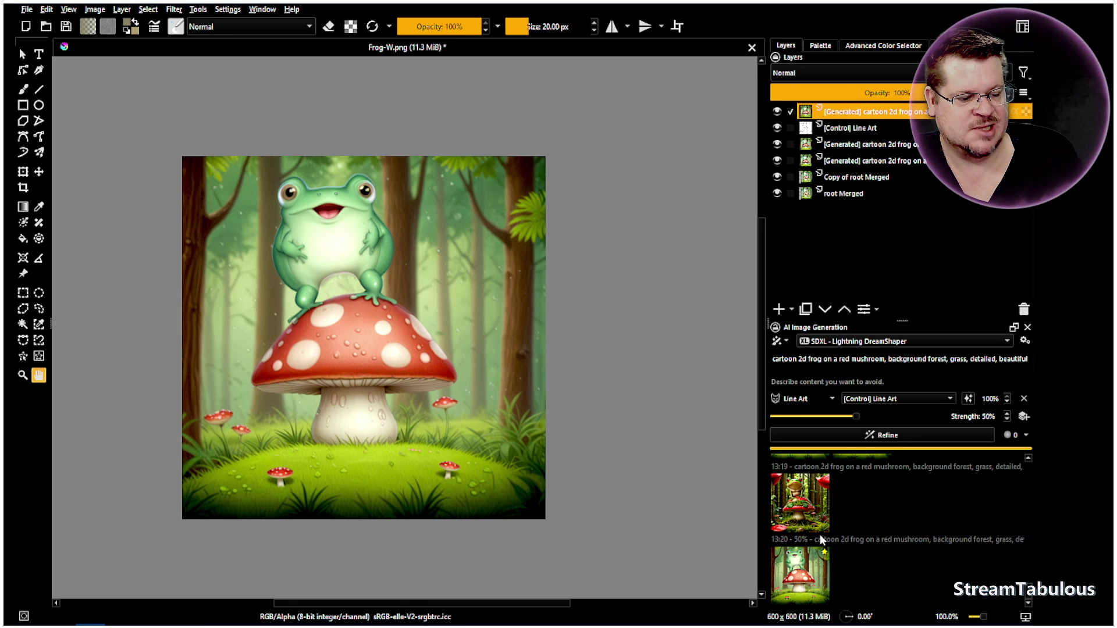
left_click(777, 129)
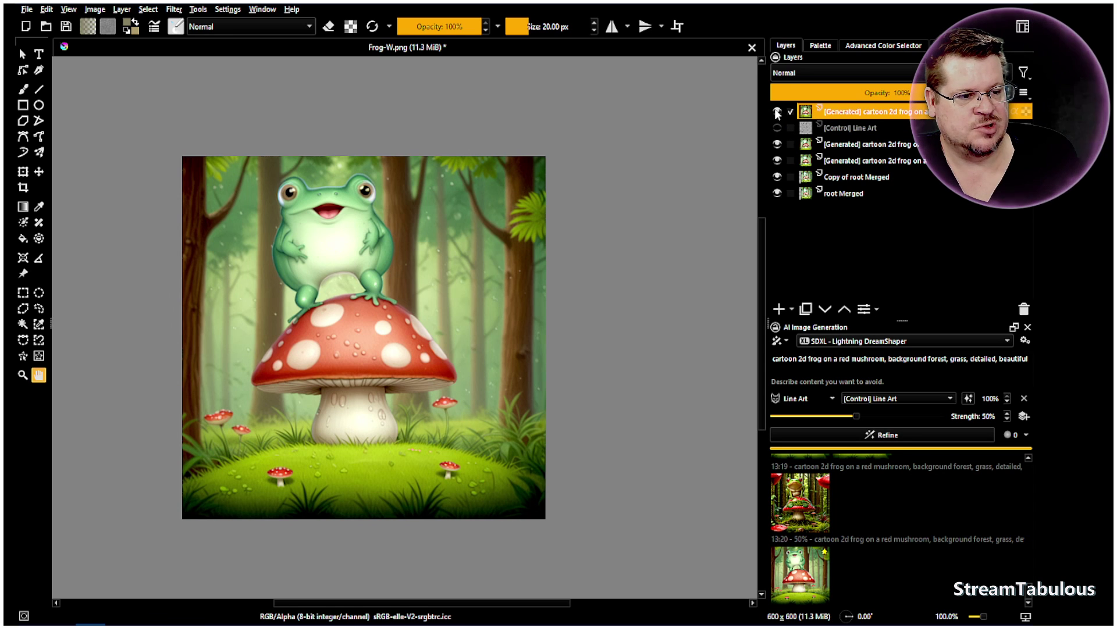
- Hide the generated layers and the merged copy, and show them again one by one from the lowest up to compare the refinement stages
left_click(777, 112)
left_click(778, 145)
left_click(777, 161)
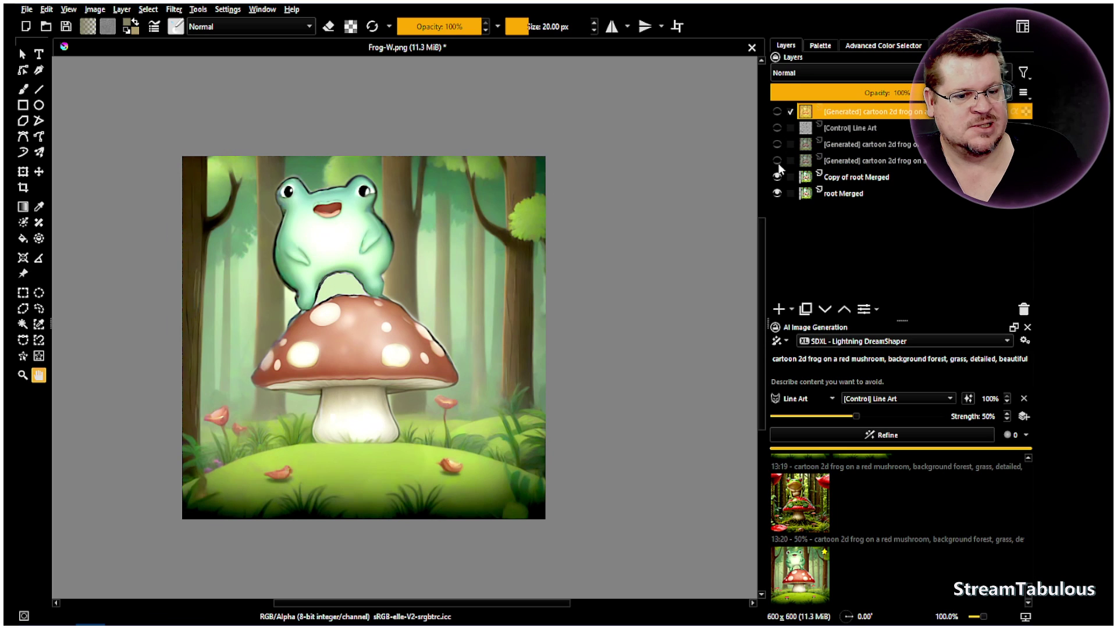
left_click(779, 178)
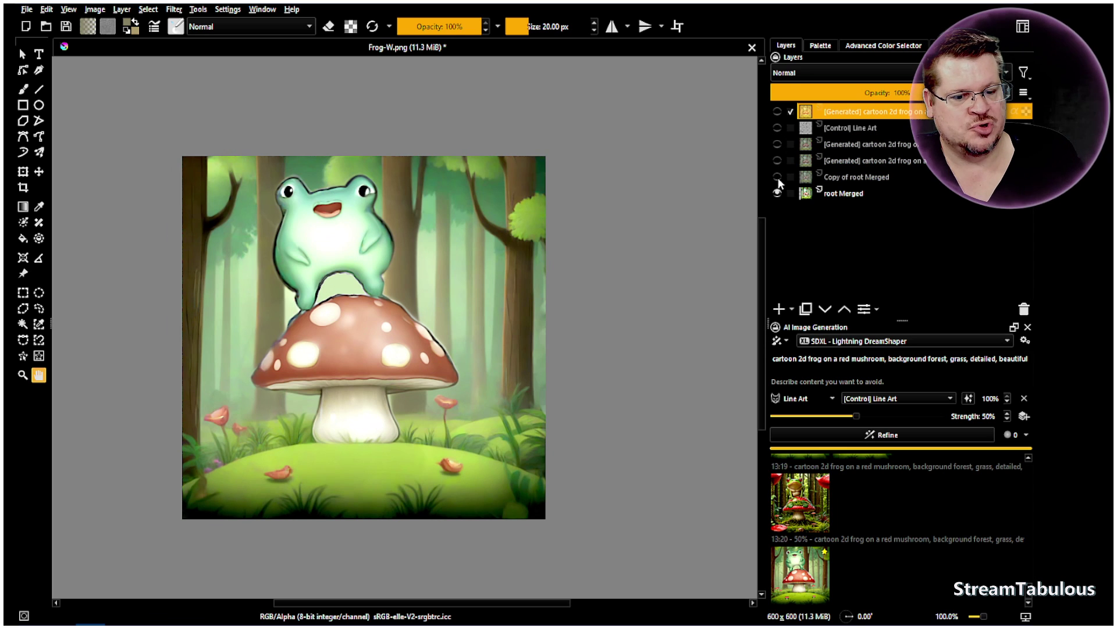
left_click(778, 177)
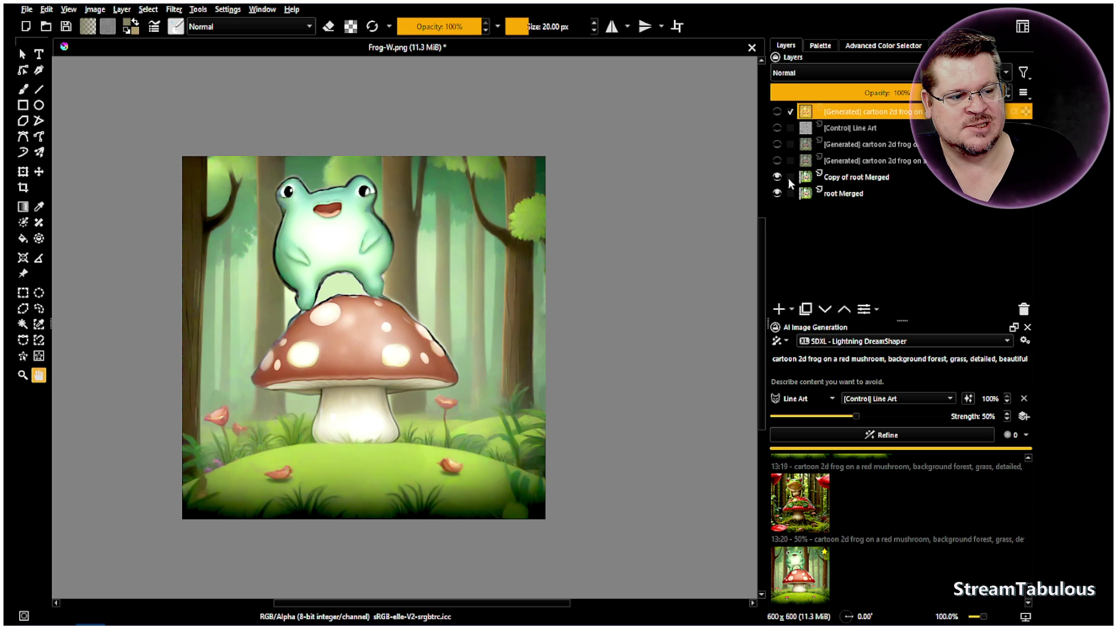
left_click(778, 161)
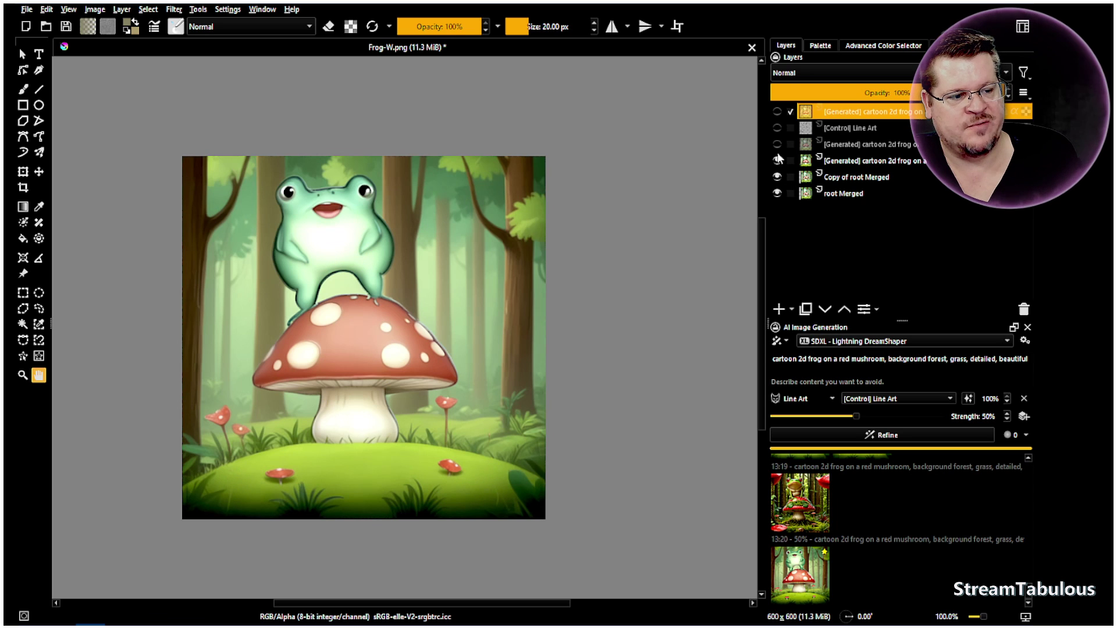
left_click(778, 145)
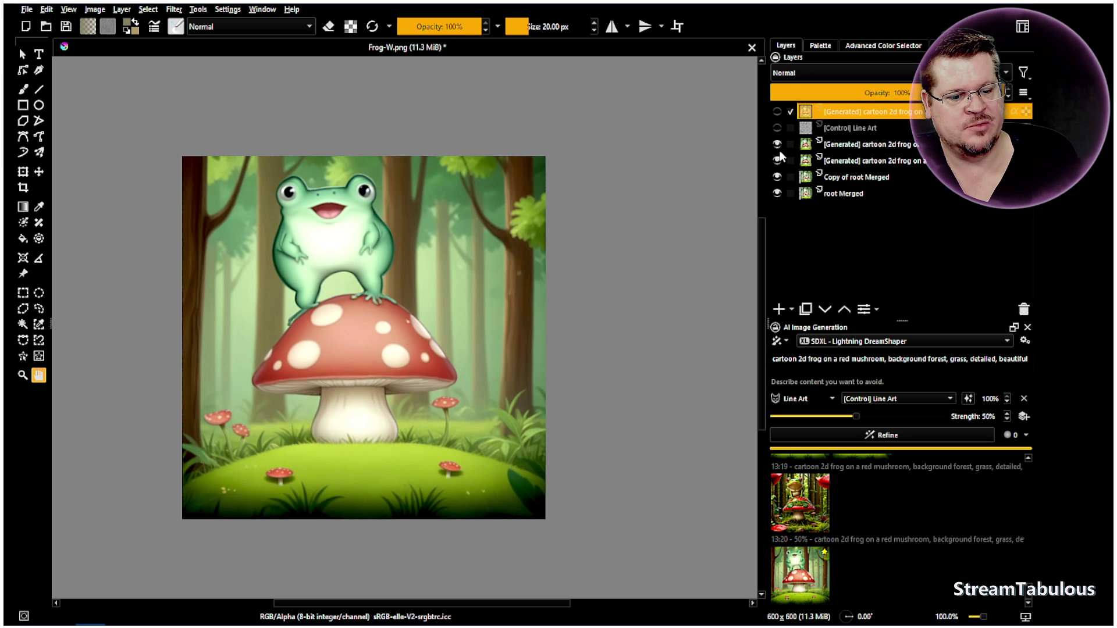
left_click(777, 112)
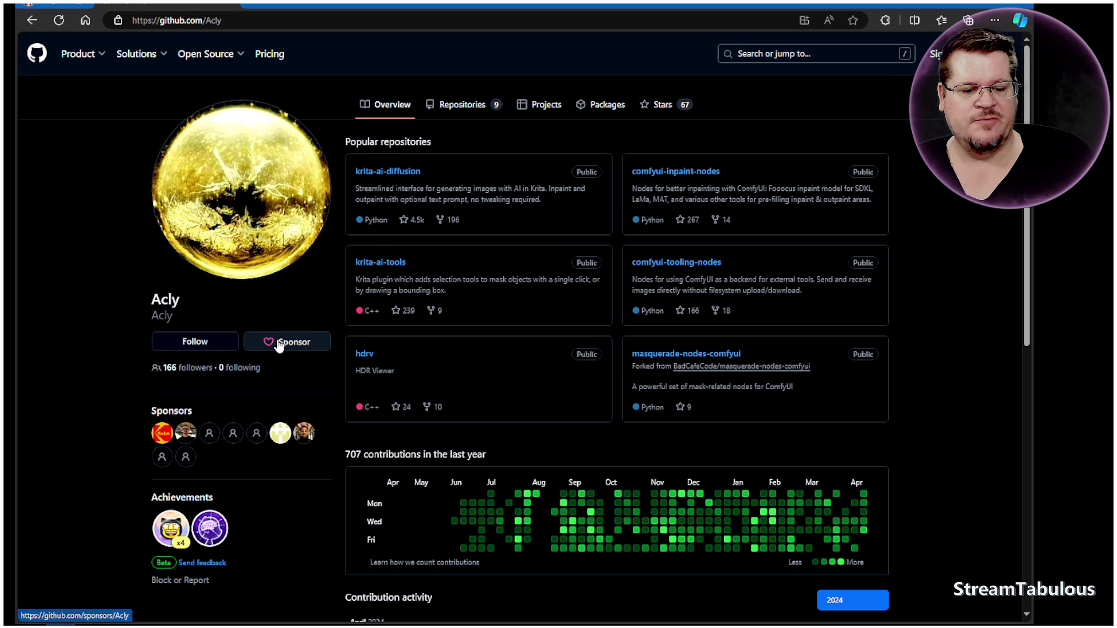
- On GitHub in the browser, open the krita-ai-diffusion developer's sponsor page and view the one-time tiers and custom amount option
left_click(278, 344)
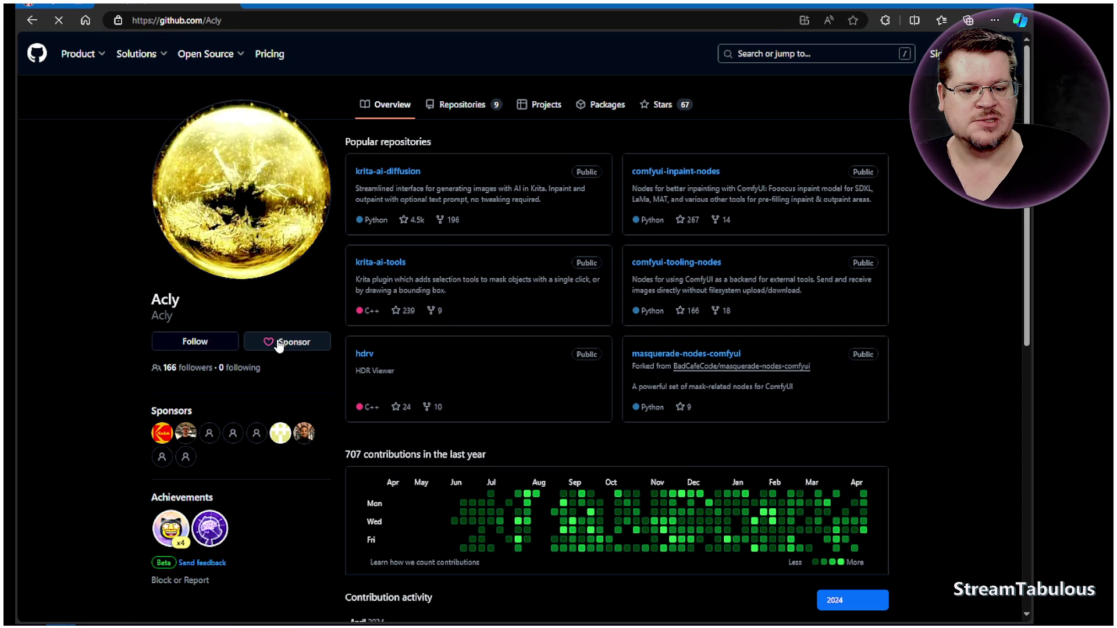
left_click(792, 188)
left_click(647, 227)
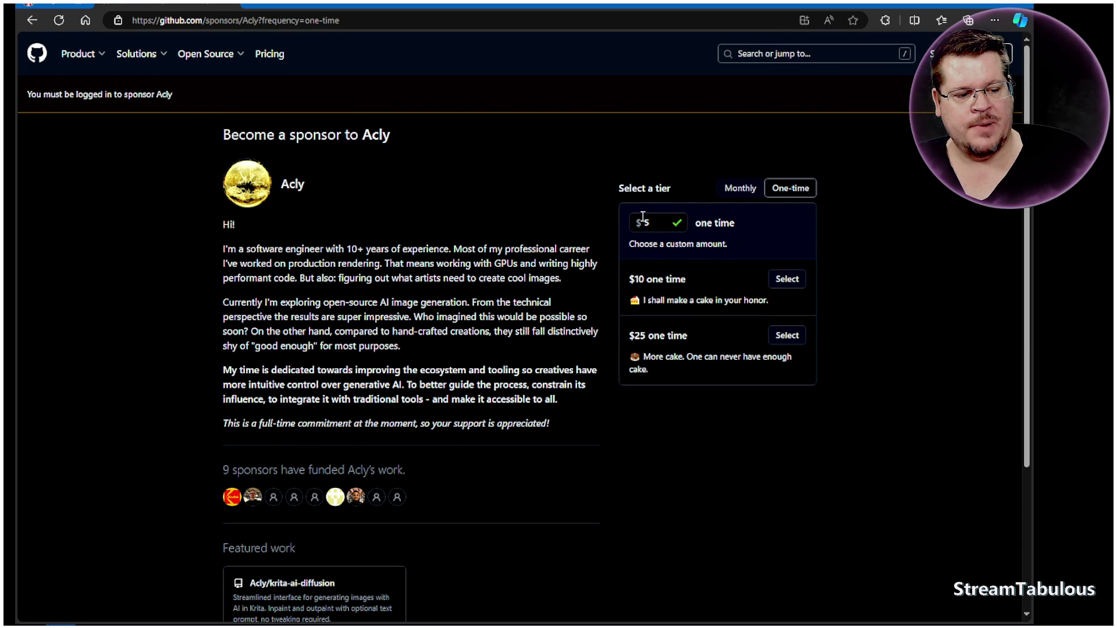